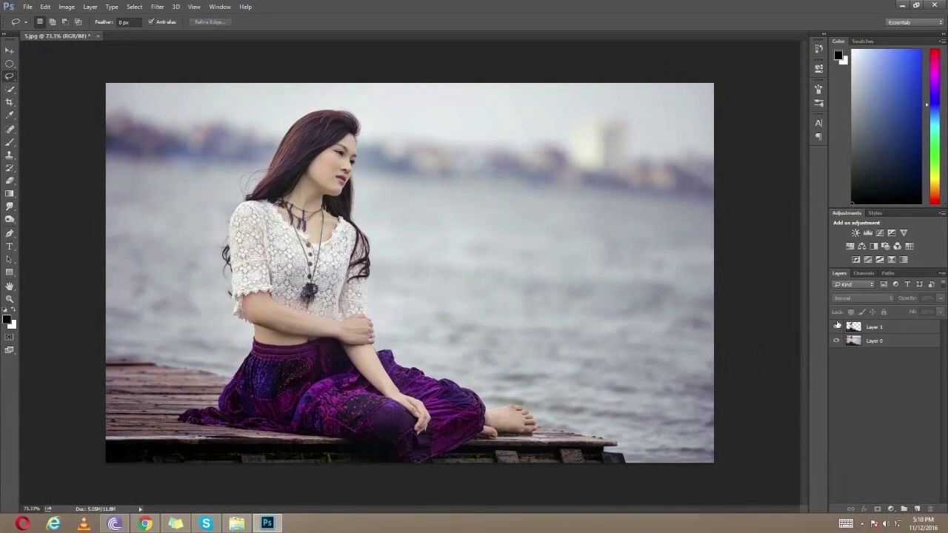
# Open cloud image 12.jpg from the clouds folder in Best Photos.
pyautogui.click(837, 341)
pyautogui.click(836, 341)
pyautogui.click(31, 6)
pyautogui.click(36, 32)
pyautogui.click(217, 25)
pyautogui.doubleClick(277, 80)
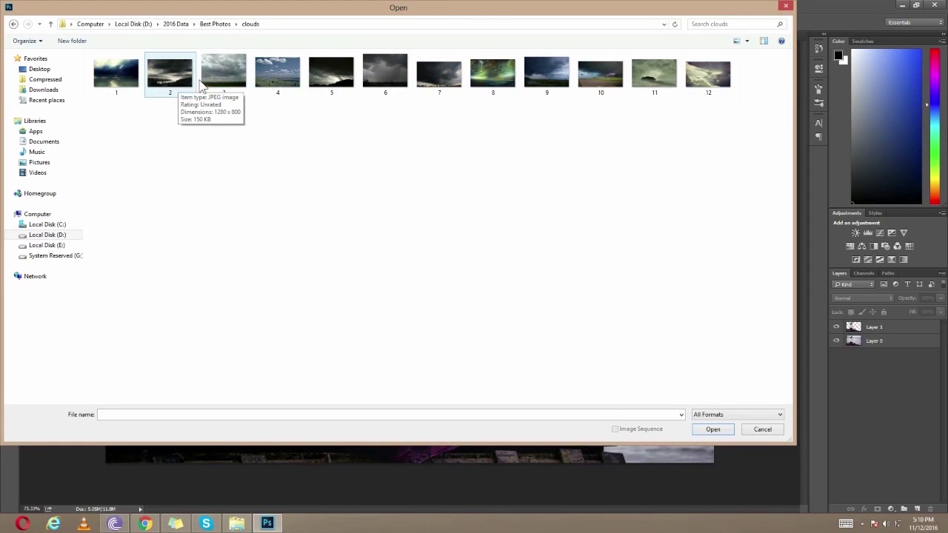
pyautogui.click(708, 78)
pyautogui.click(712, 430)
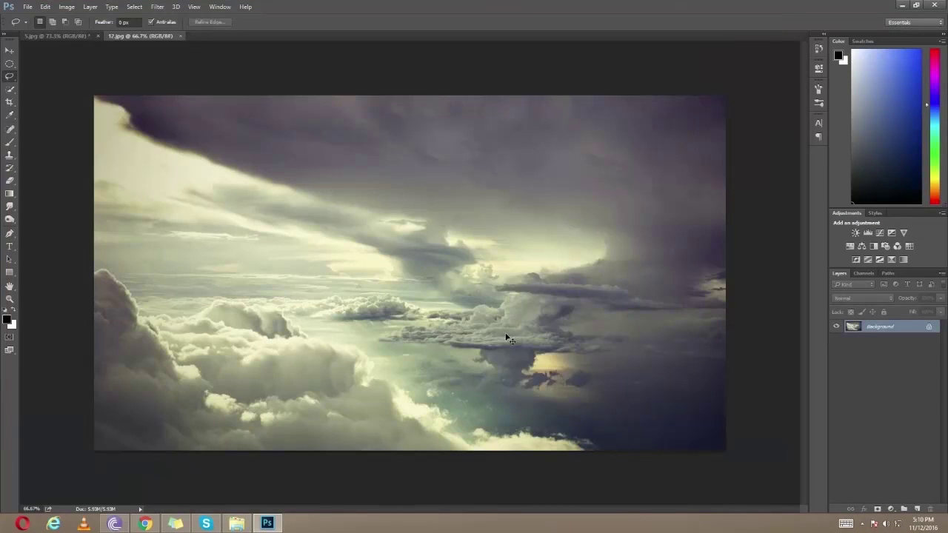
# Drag the cloud photo into 5.jpg as a new layer and flip the canvas horizontally.
pyautogui.press('v')
pyautogui.moveTo(508, 339); pyautogui.dragTo(485, 317)
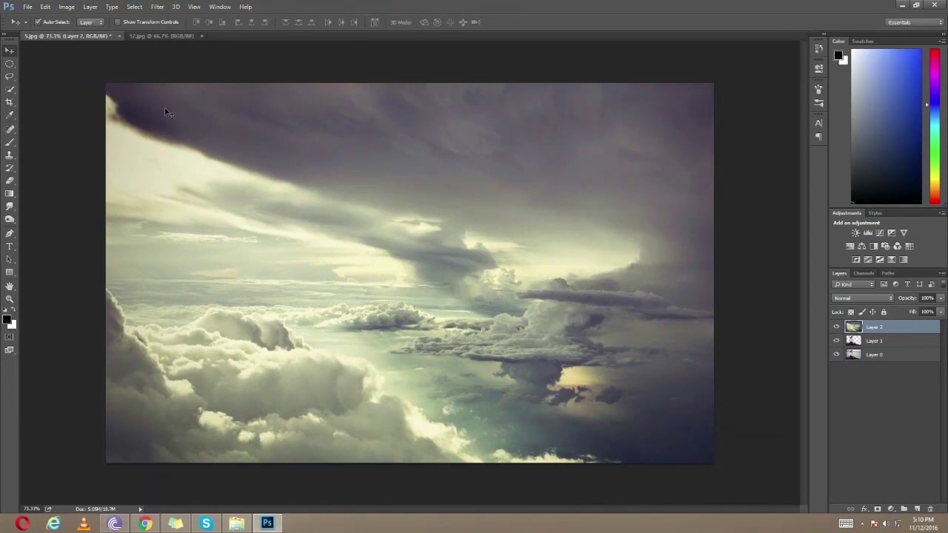
pyautogui.click(45, 6)
pyautogui.click(66, 7)
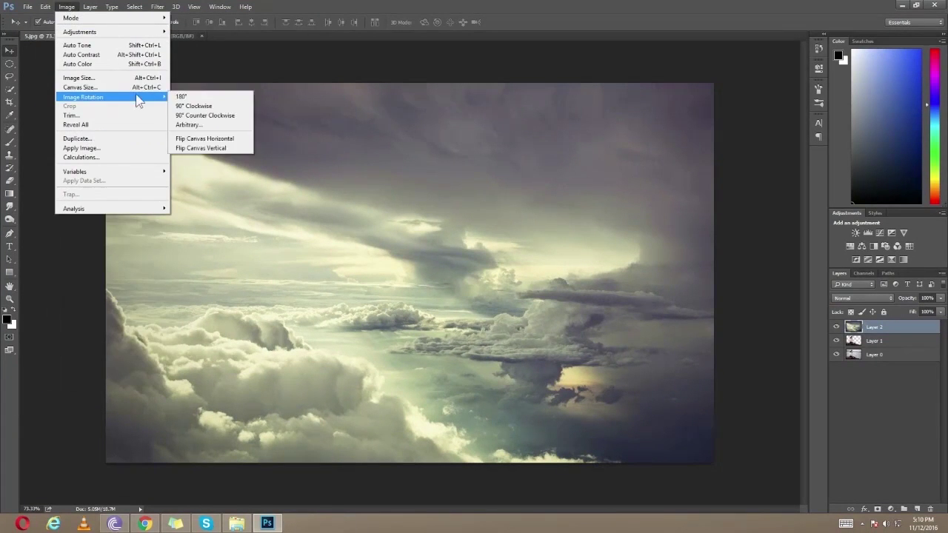
pyautogui.click(215, 139)
# Scale the sky layer to about 158% and position it against the top of the canvas.
pyautogui.moveTo(370, 215); pyautogui.dragTo(409, 218)
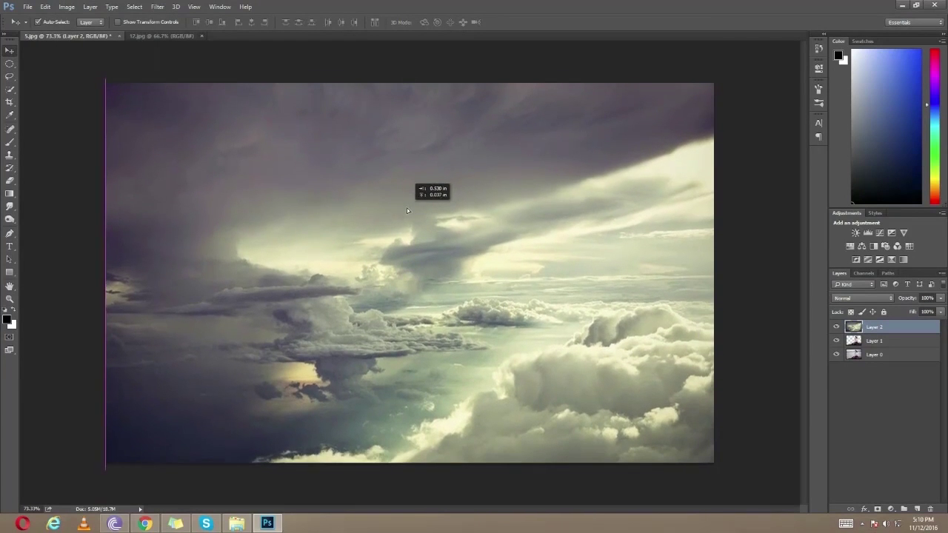
pyautogui.hotkey('ctrl', 't')
pyautogui.hotkey('ctrl', '-')
pyautogui.hotkey('ctrl', '-')
pyautogui.hotkey('ctrl', '-')
pyautogui.moveTo(546, 338); pyautogui.dragTo(613, 380)
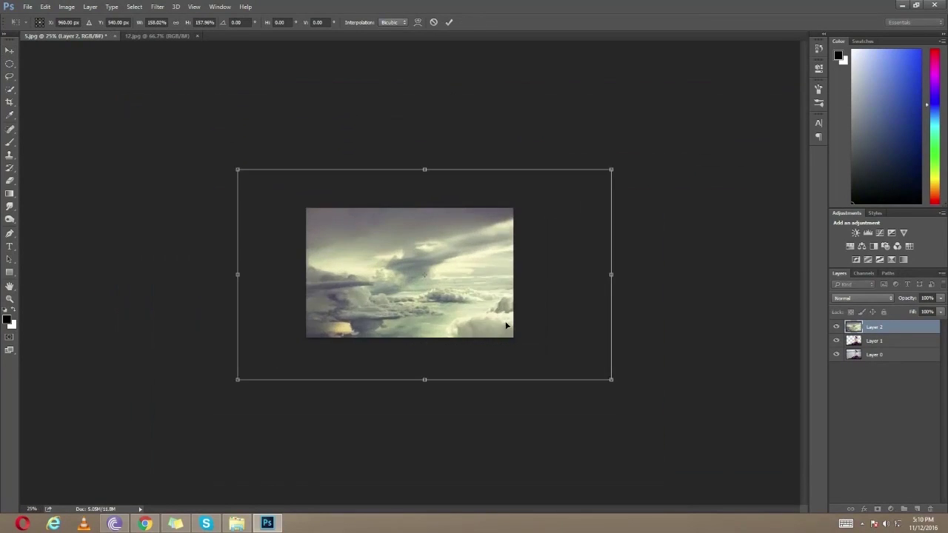
pyautogui.moveTo(506, 327); pyautogui.dragTo(522, 363)
pyautogui.press('Return')
pyautogui.hotkey('ctrl', '0')
pyautogui.moveTo(461, 245); pyautogui.dragTo(459, 277)
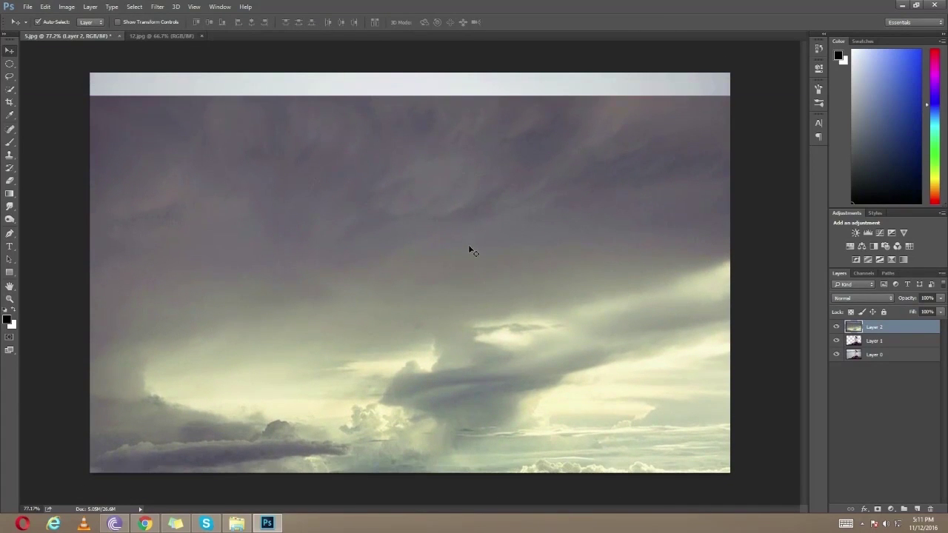
# Hide the sky layer and flip Layers 0 and 1 back horizontally.
pyautogui.click(874, 366)
pyautogui.click(872, 347)
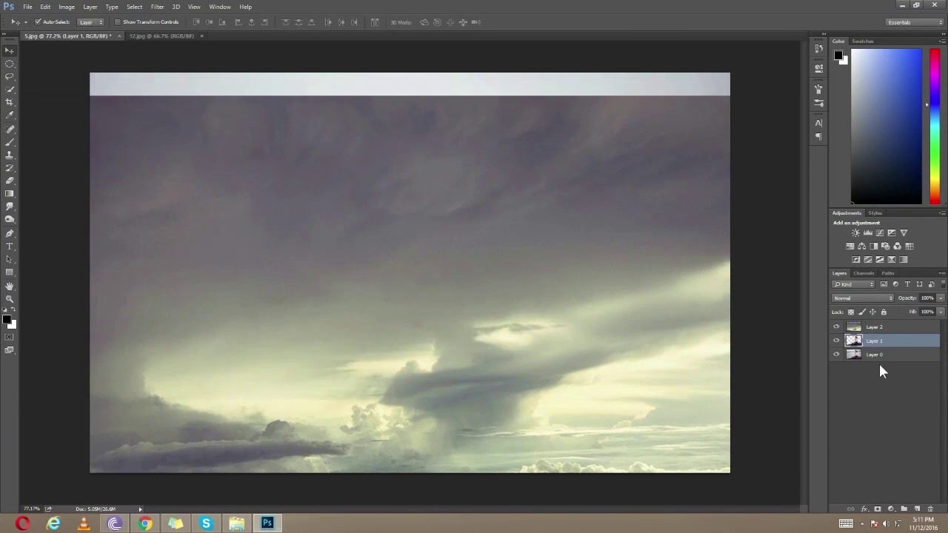
pyautogui.click(837, 328)
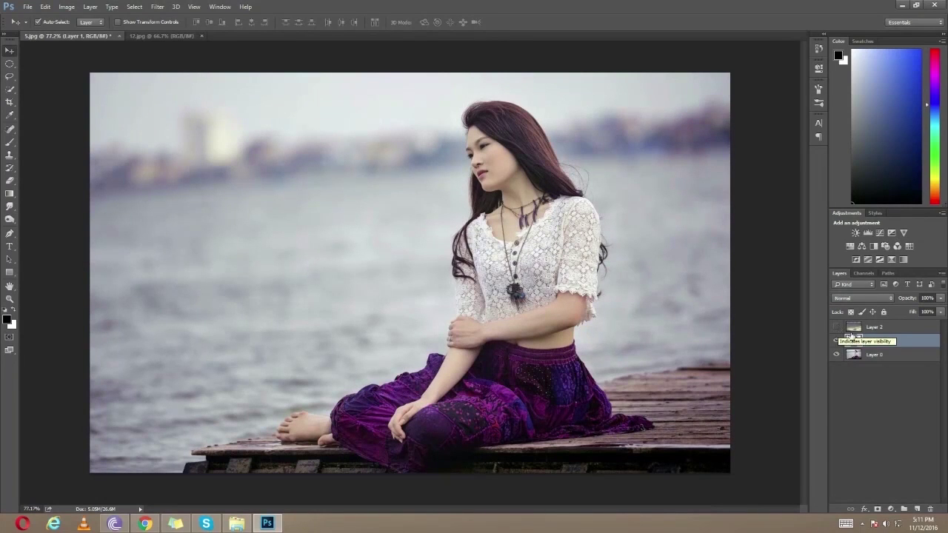
pyautogui.keyDown('shift'); pyautogui.click(874, 355); pyautogui.keyUp('shift')
pyautogui.click(67, 6)
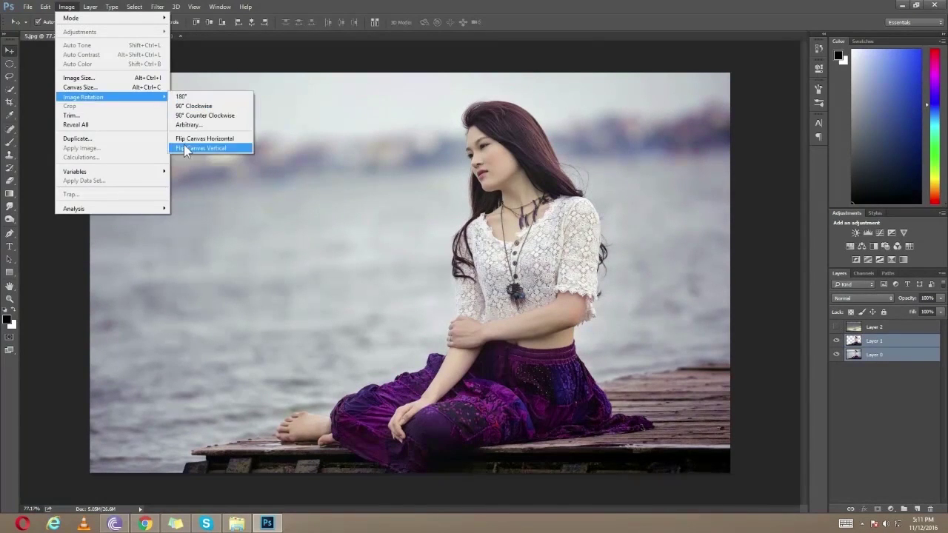
pyautogui.click(205, 138)
# Show the sky layer, move it to fill the canvas, and add a mask to Layer 1.
pyautogui.click(853, 327)
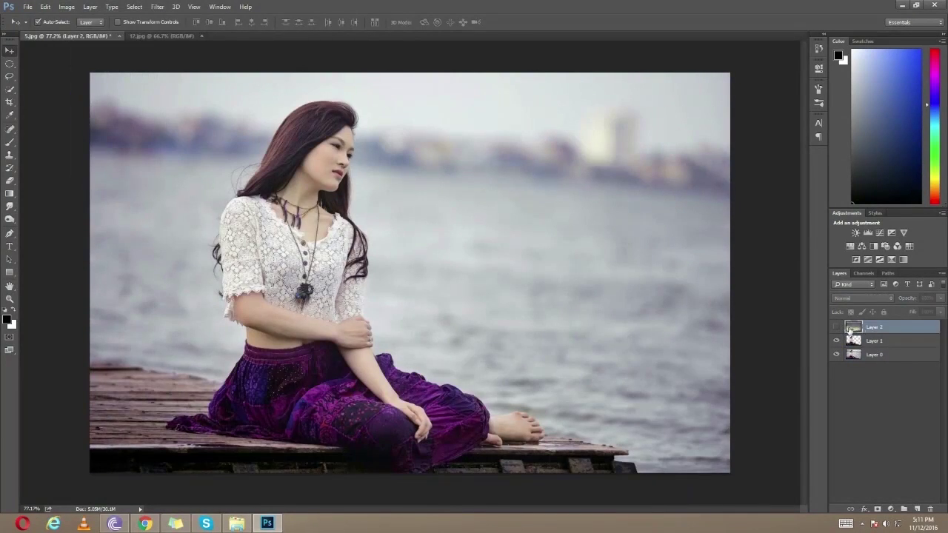
pyautogui.click(837, 327)
pyautogui.moveTo(533, 182); pyautogui.dragTo(530, 171)
pyautogui.click(869, 396)
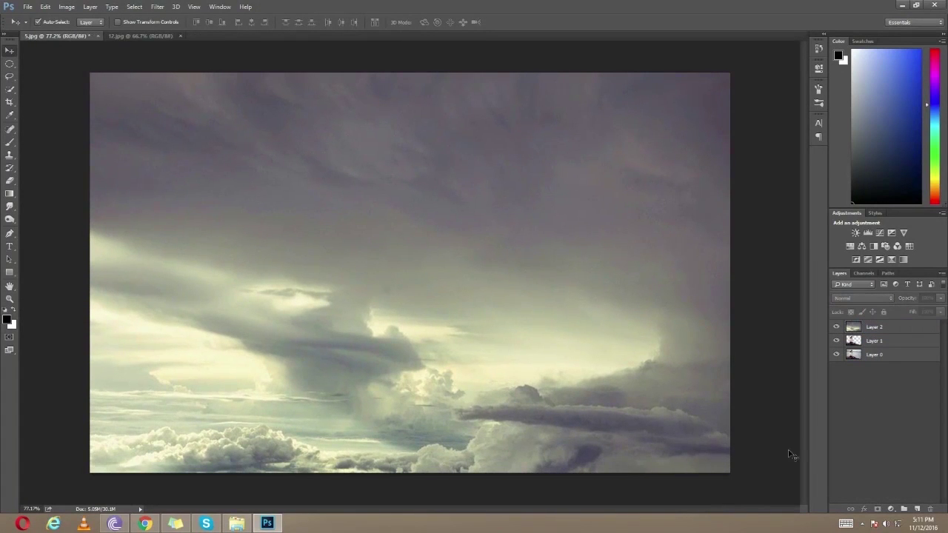
pyautogui.click(874, 340)
pyautogui.click(876, 509)
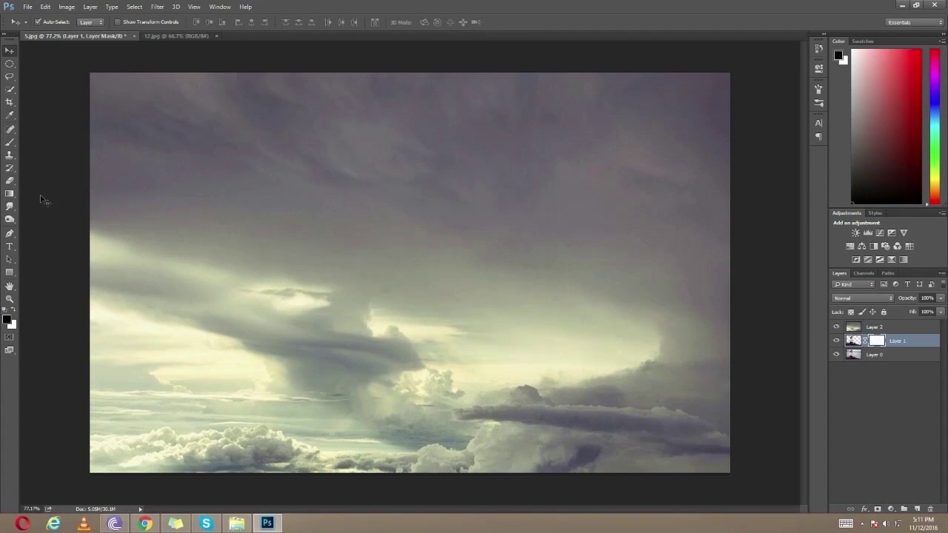
# Hide the sky layer and test a gradient on Layer 1, then undo it.
pyautogui.click(836, 328)
pyautogui.click(10, 193)
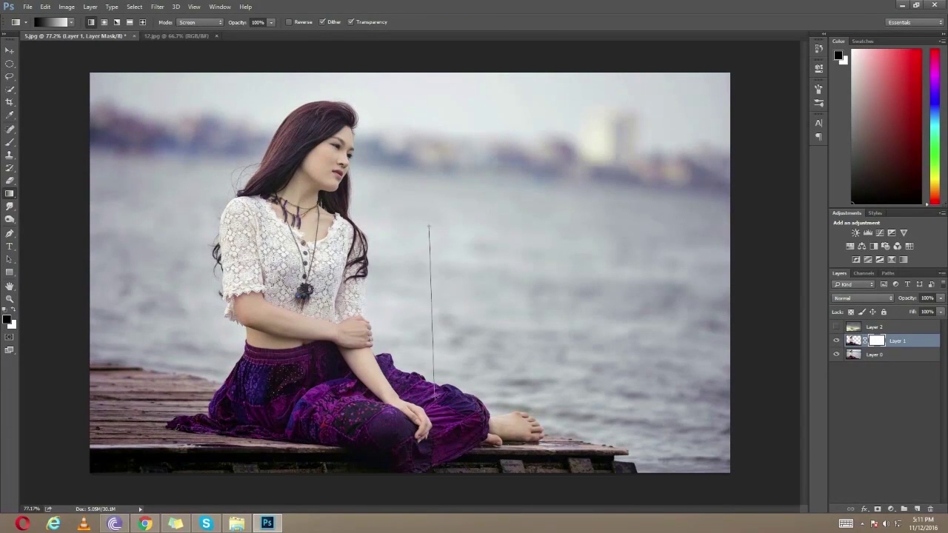
pyautogui.click(855, 341)
pyautogui.moveTo(446, 403); pyautogui.dragTo(447, 271)
pyautogui.hotkey('ctrl', 'z')
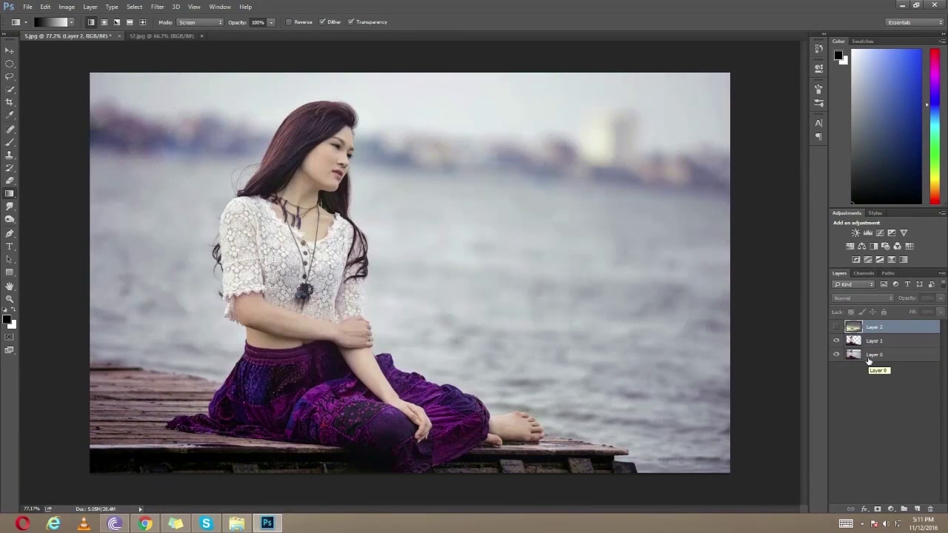
# Add a mask to Layer 0 and draw a Screen gradient downward to brighten the lower water.
pyautogui.click(870, 355)
pyautogui.click(878, 509)
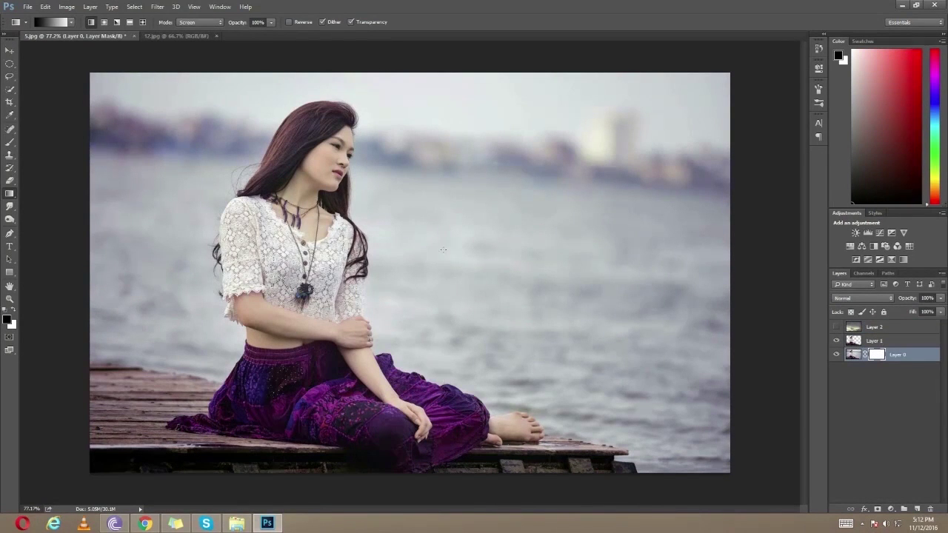
pyautogui.click(853, 355)
pyautogui.moveTo(439, 242); pyautogui.dragTo(439, 420)
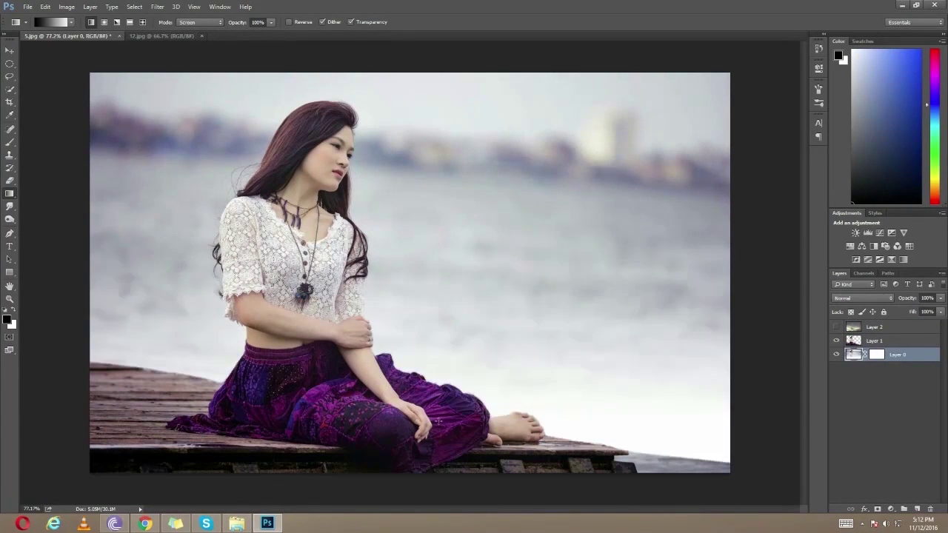
pyautogui.hotkey('ctrl', 'z')
pyautogui.moveTo(436, 144); pyautogui.dragTo(436, 419)
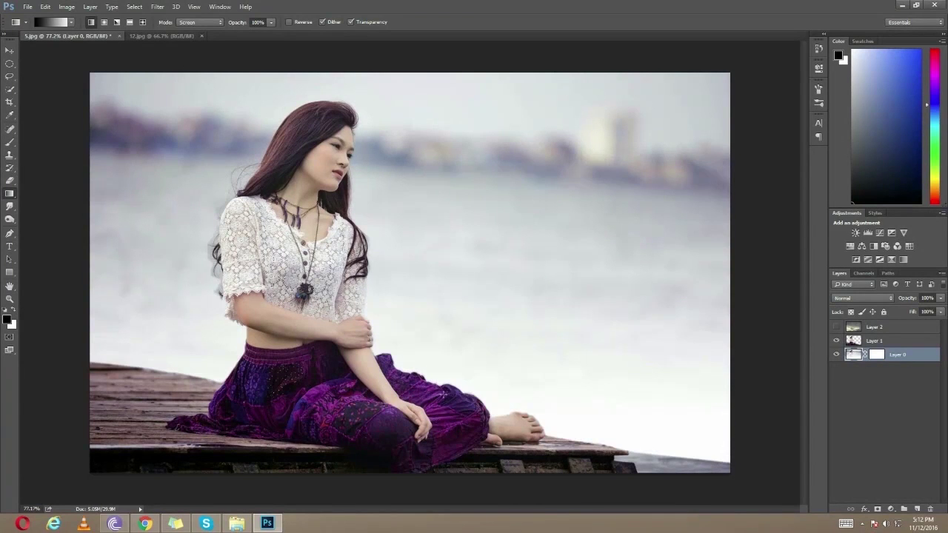
pyautogui.scroll(-1, 409, 273)
# Move the sky layer beneath Layer 1, give it a mask, and make it visible.
pyautogui.click(879, 328)
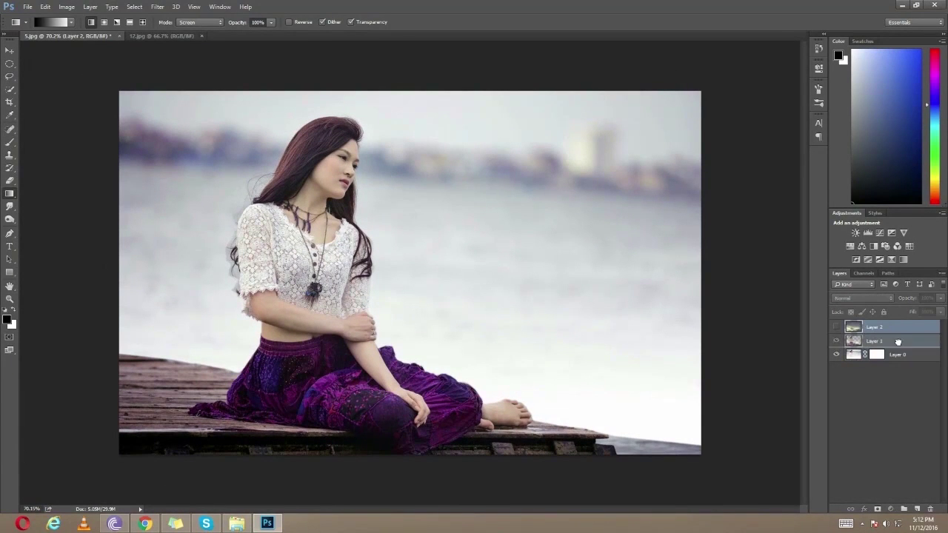
pyautogui.moveTo(881, 327); pyautogui.dragTo(881, 349)
pyautogui.click(877, 509)
pyautogui.click(854, 341)
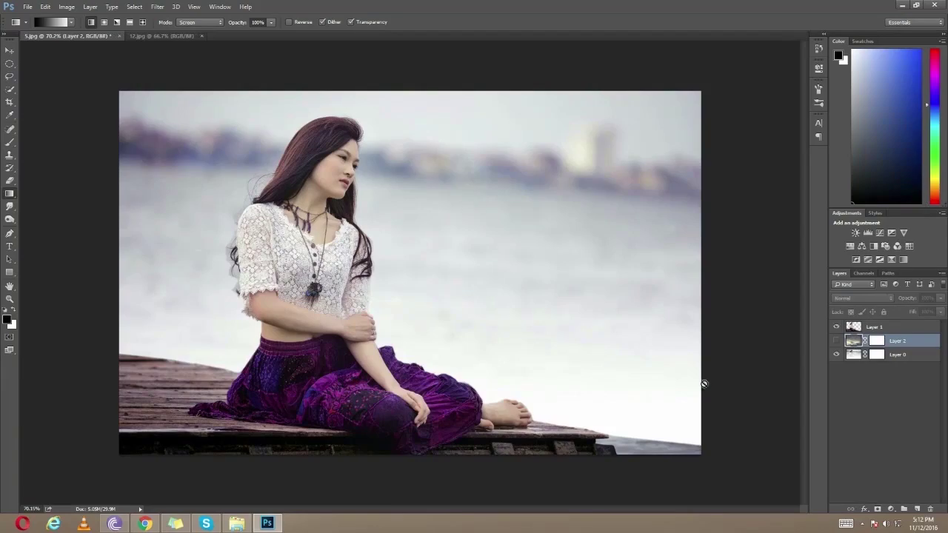
pyautogui.click(836, 341)
pyautogui.scroll(2, 426, 235)
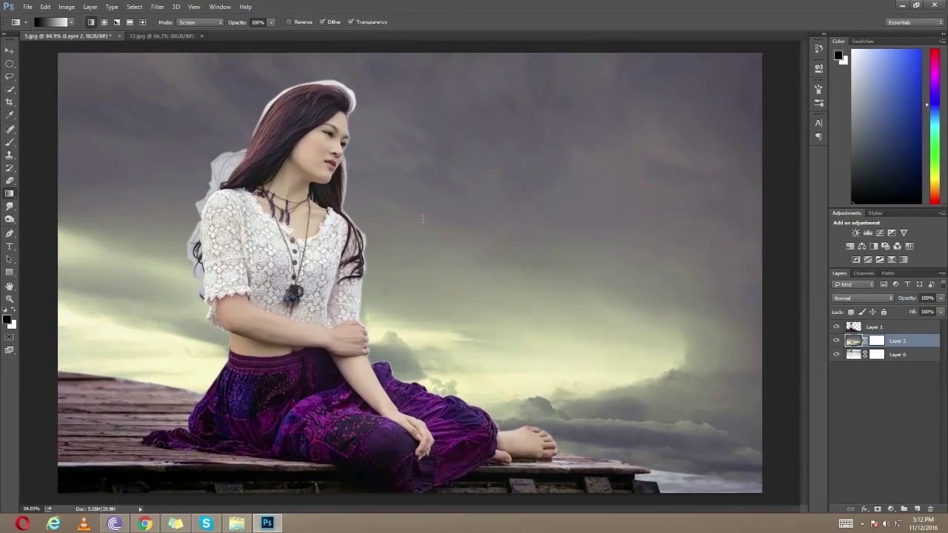
# Select Layer 1, hide the sky and original layers, and choose the Background Eraser Tool.
pyautogui.click(874, 327)
pyautogui.click(836, 341)
pyautogui.click(836, 355)
pyautogui.scroll(2, 185, 151)
pyautogui.scroll(2, 165, 148)
pyautogui.scroll(-2, 164, 149)
pyautogui.scroll(2, 165, 149)
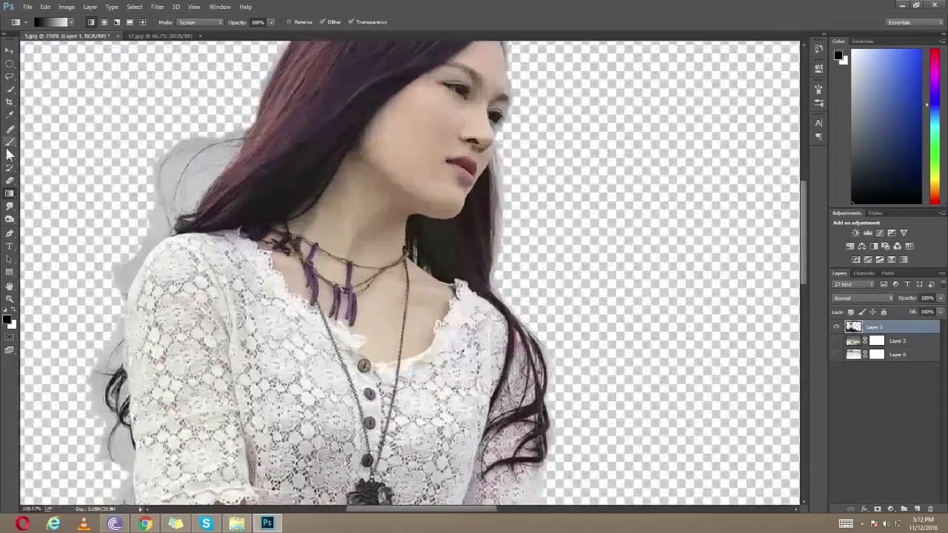
pyautogui.click(9, 156)
pyautogui.click(9, 180)
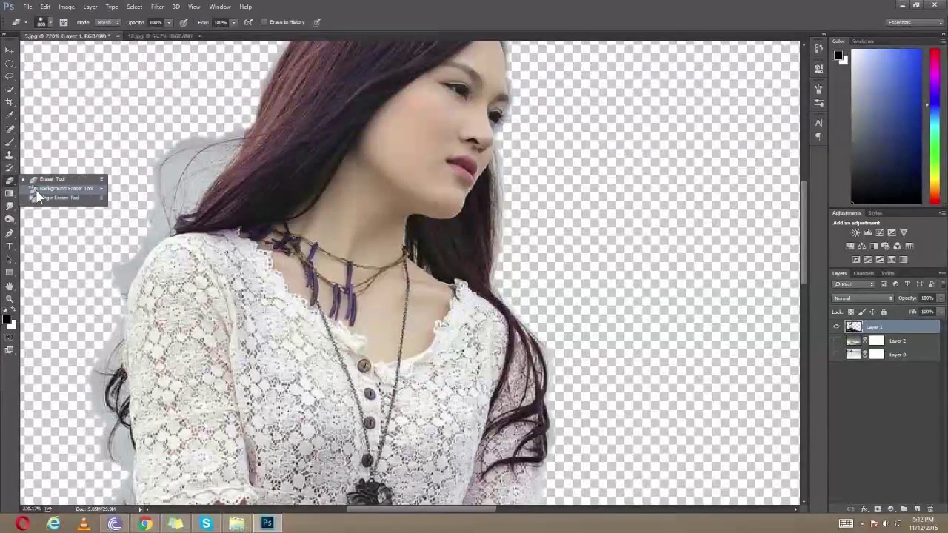
pyautogui.click(59, 187)
# Enlarge the Background Eraser and erase the background around the hair strands left of her shoulder.
pyautogui.moveTo(181, 161); pyautogui.dragTo(131, 239)
pyautogui.scroll(-1, 126, 250)
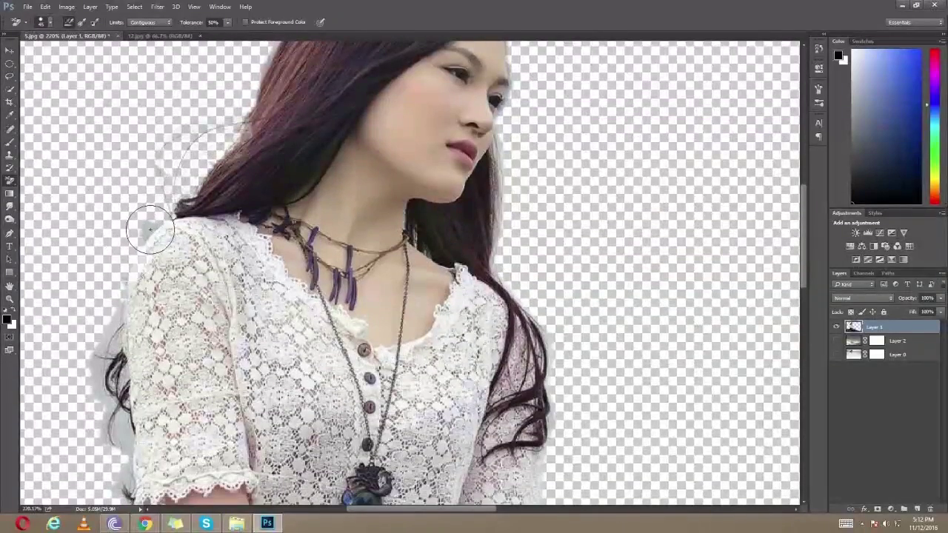
pyautogui.scroll(3, 118, 256)
pyautogui.scroll(1, 145, 259)
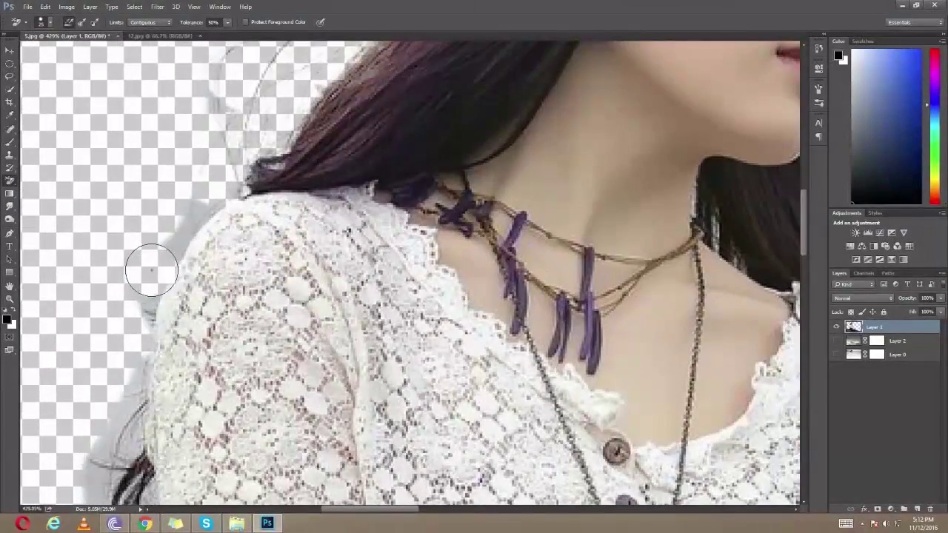
pyautogui.scroll(-2, 133, 274)
pyautogui.scroll(-1, 131, 280)
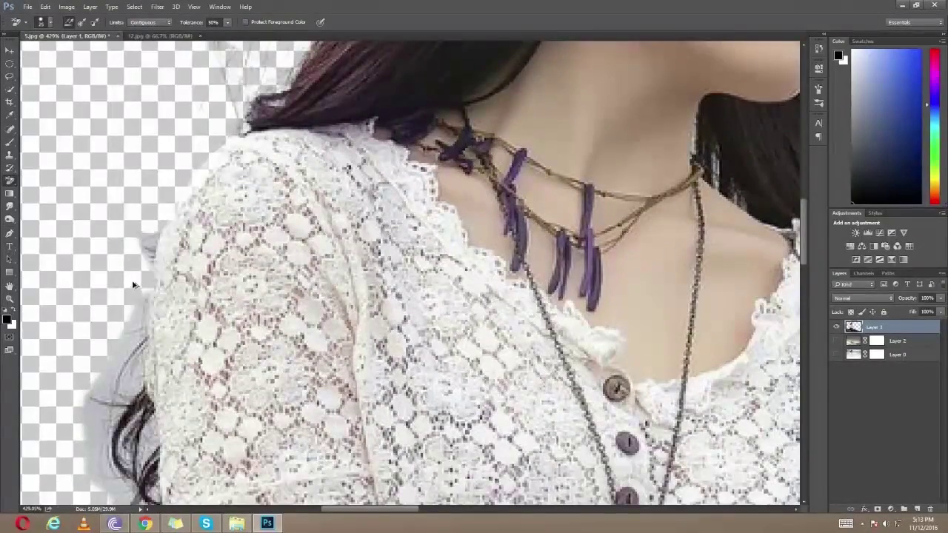
pyautogui.scroll(-3, 119, 296)
pyautogui.scroll(-1, 95, 378)
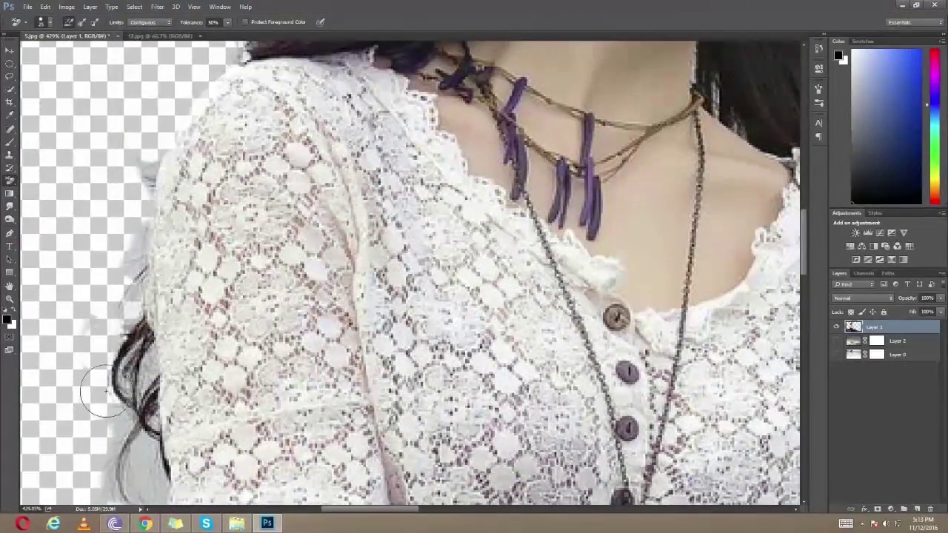
pyautogui.scroll(-1, 96, 389)
pyautogui.press(']')
pyautogui.press(']')
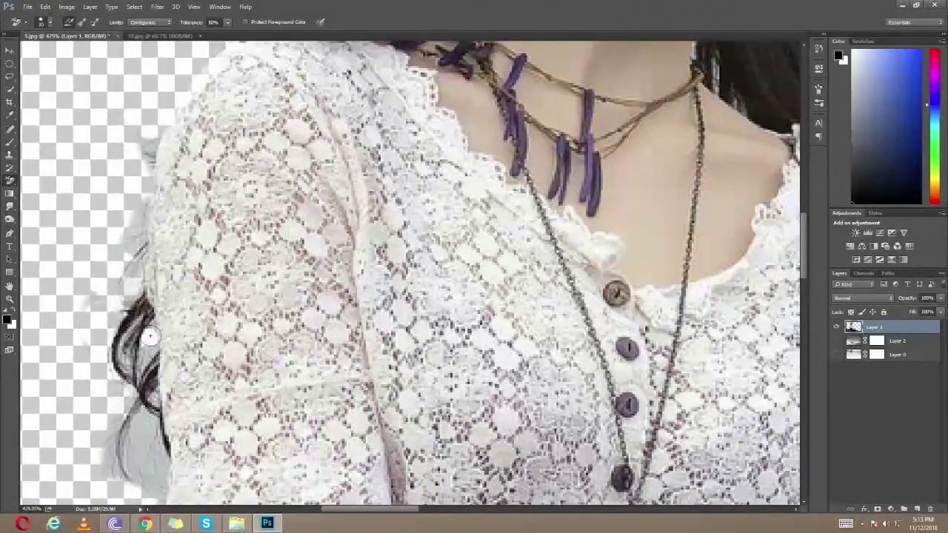
pyautogui.moveTo(148, 341); pyautogui.dragTo(125, 379)
pyautogui.scroll(-1, 128, 389)
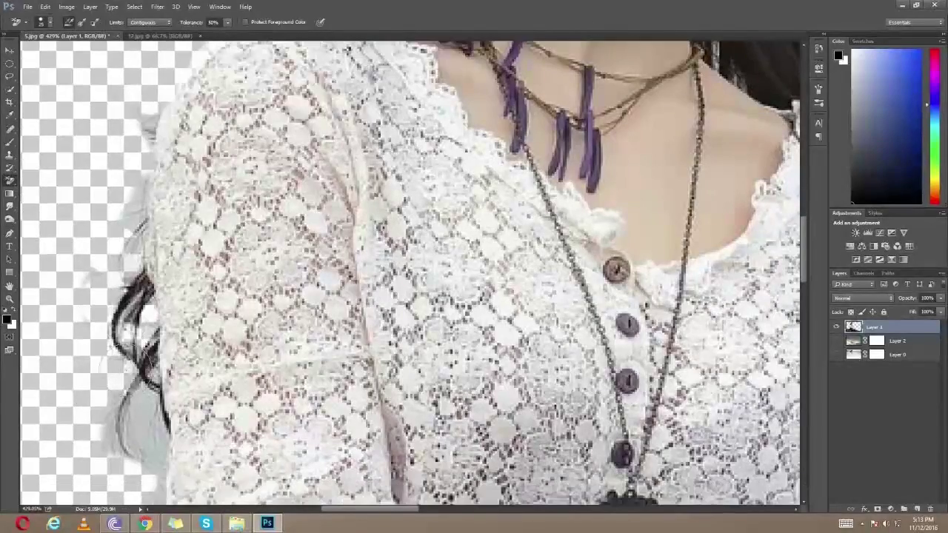
pyautogui.scroll(-2, 159, 348)
pyautogui.scroll(-3, 159, 348)
pyautogui.scroll(-2, 372, 140)
pyautogui.scroll(3, 339, 89)
pyautogui.scroll(2, 411, 130)
pyautogui.scroll(2, 411, 129)
pyautogui.press('b')
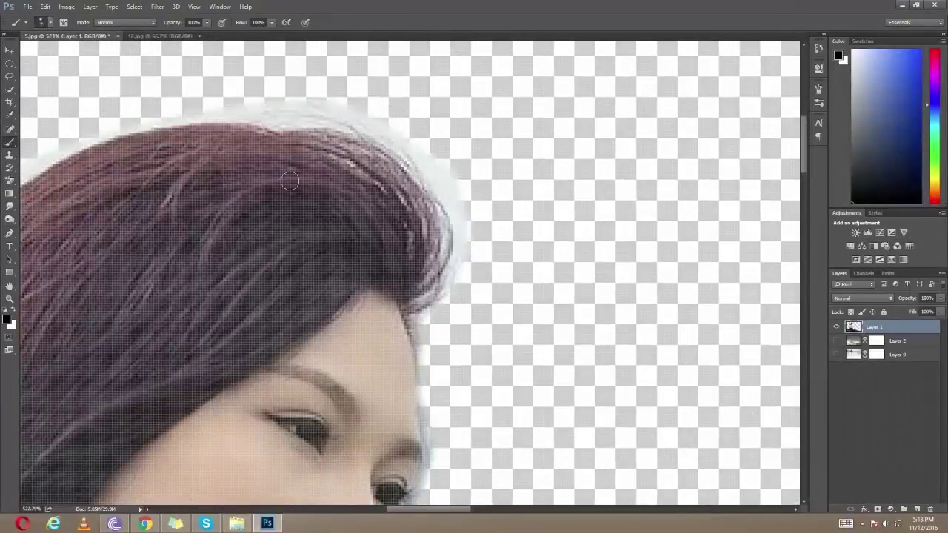
# Choose the Eraser at about 37% opacity with a smaller brush.
pyautogui.click(11, 311)
pyautogui.click(10, 180)
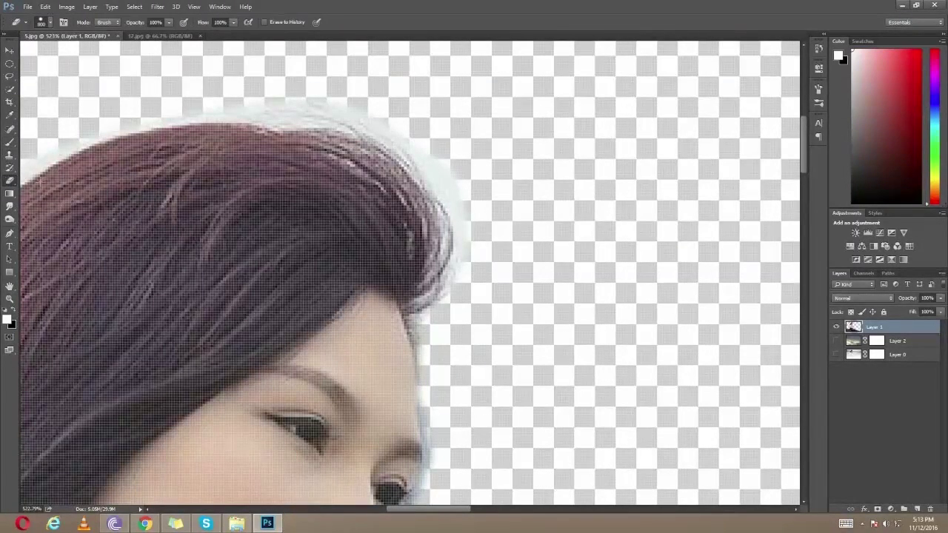
pyautogui.rightClick(398, 246)
pyautogui.write('21')
pyautogui.press('Return')
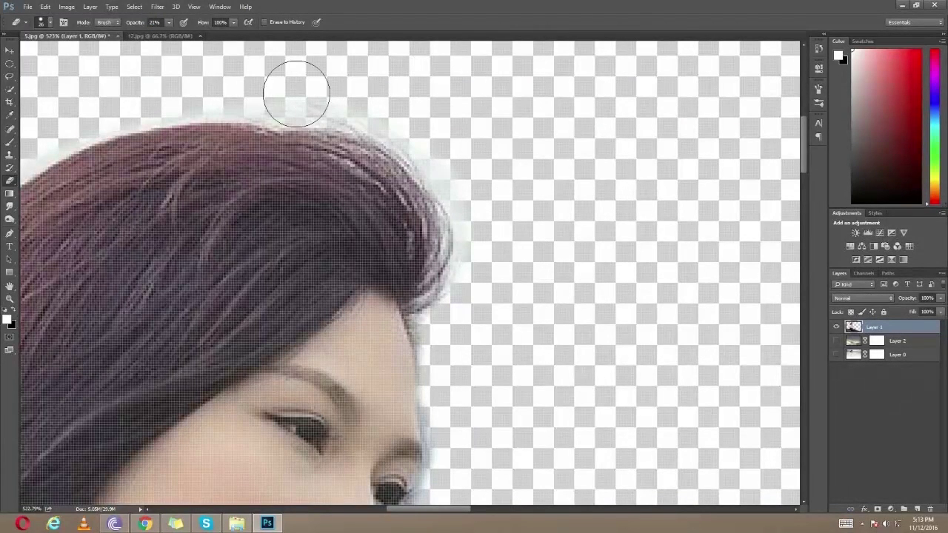
pyautogui.press('[')
pyautogui.press('[')
pyautogui.press('[')
# Faintly erase the light halo along the top and right edges of her hair.
pyautogui.moveTo(458, 238); pyautogui.dragTo(454, 197)
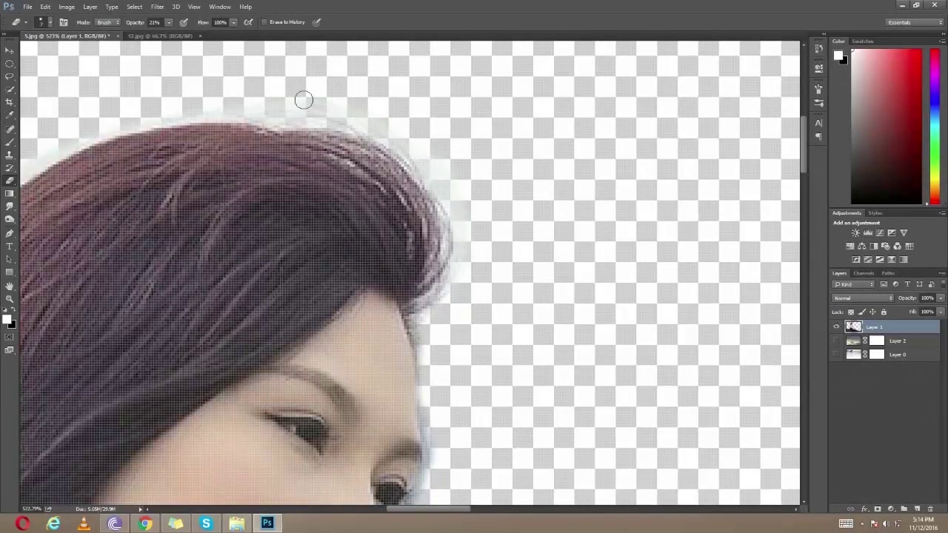
pyautogui.moveTo(442, 222); pyautogui.dragTo(419, 281)
pyautogui.scroll(-5, 418, 281)
pyautogui.scroll(-2, 91, 212)
pyautogui.scroll(5, 52, 275)
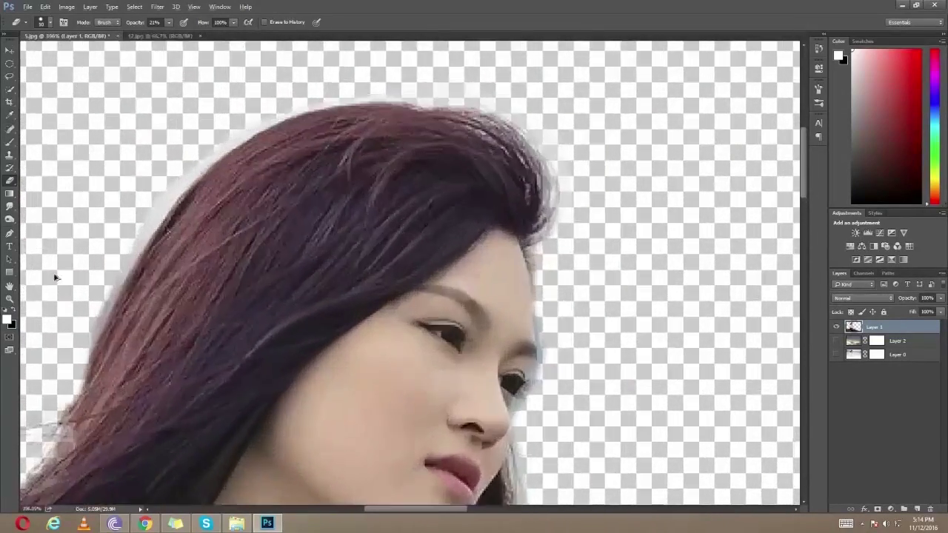
pyautogui.scroll(2, 155, 214)
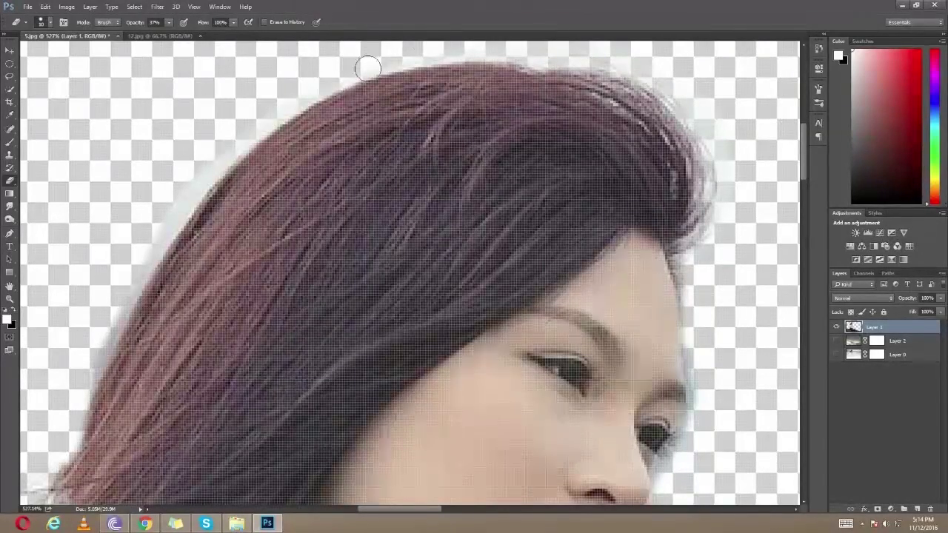
pyautogui.moveTo(228, 152)
pyautogui.mouseDown()
pyautogui.moveTo(127, 277)
pyautogui.moveTo(92, 354)
pyautogui.mouseUp()
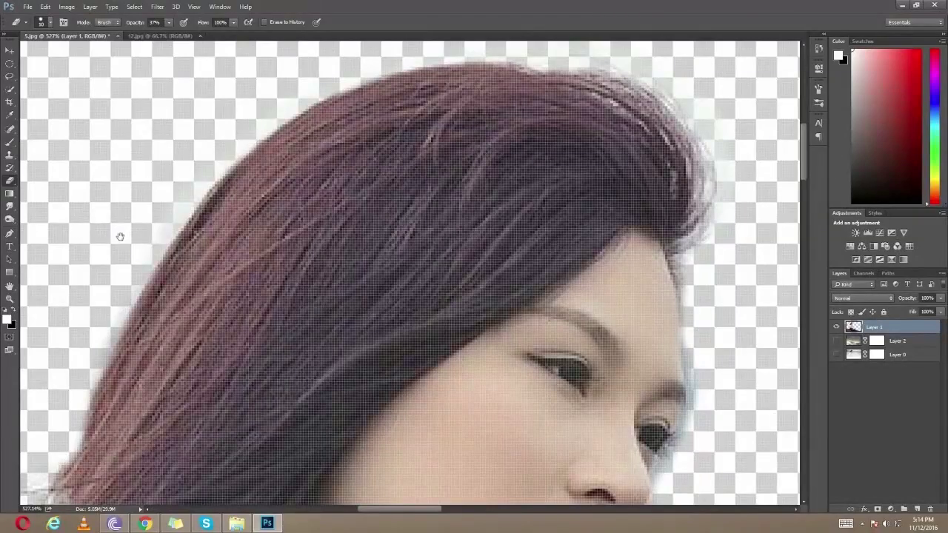
# Erase the grey fringe along the lace shoulder edge and the curled hair strands.
pyautogui.moveTo(119, 237); pyautogui.dragTo(296, 30)
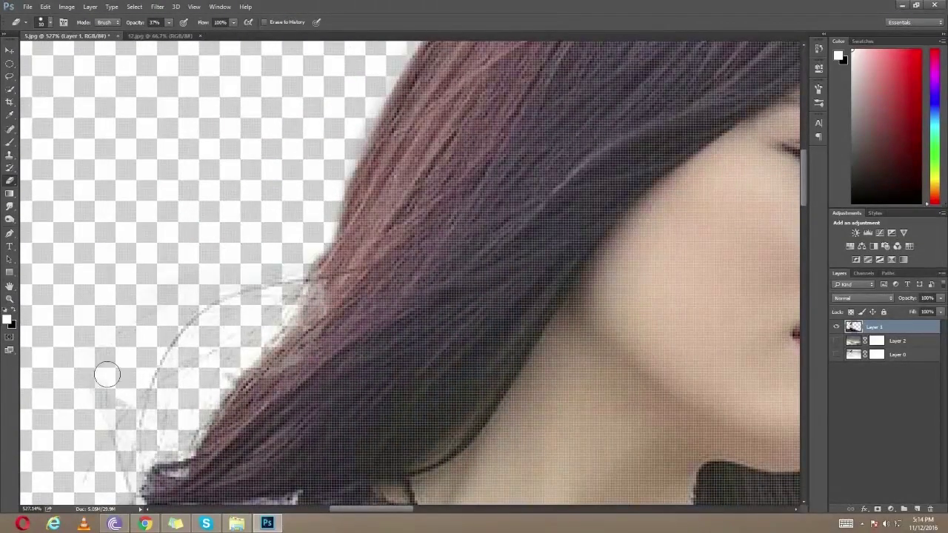
pyautogui.moveTo(298, 271); pyautogui.dragTo(489, 59)
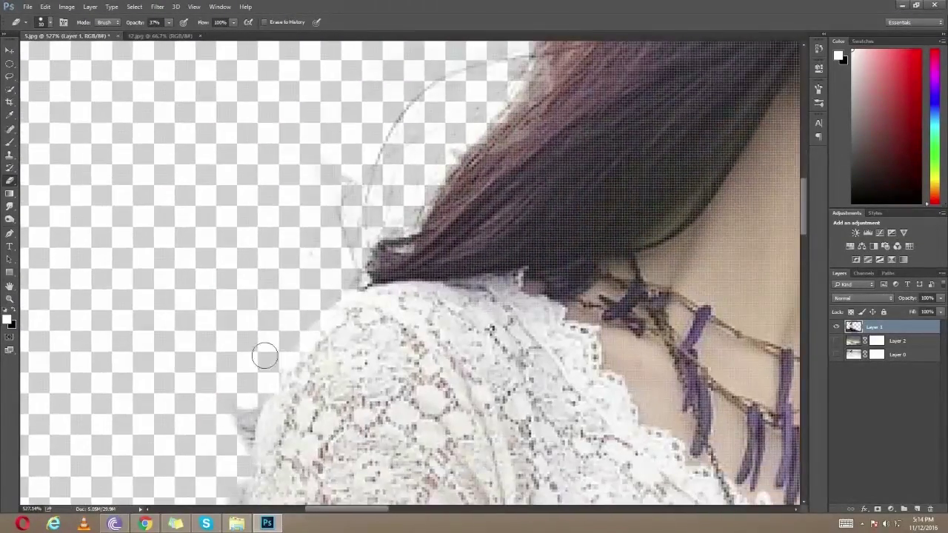
pyautogui.moveTo(276, 387); pyautogui.dragTo(285, 255)
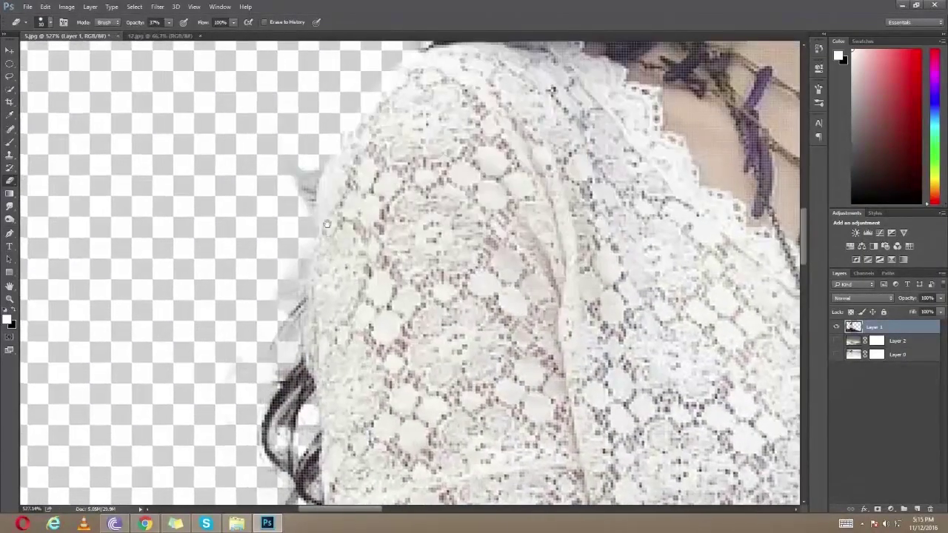
pyautogui.moveTo(340, 89); pyautogui.dragTo(301, 191)
pyautogui.moveTo(299, 232); pyautogui.dragTo(285, 297)
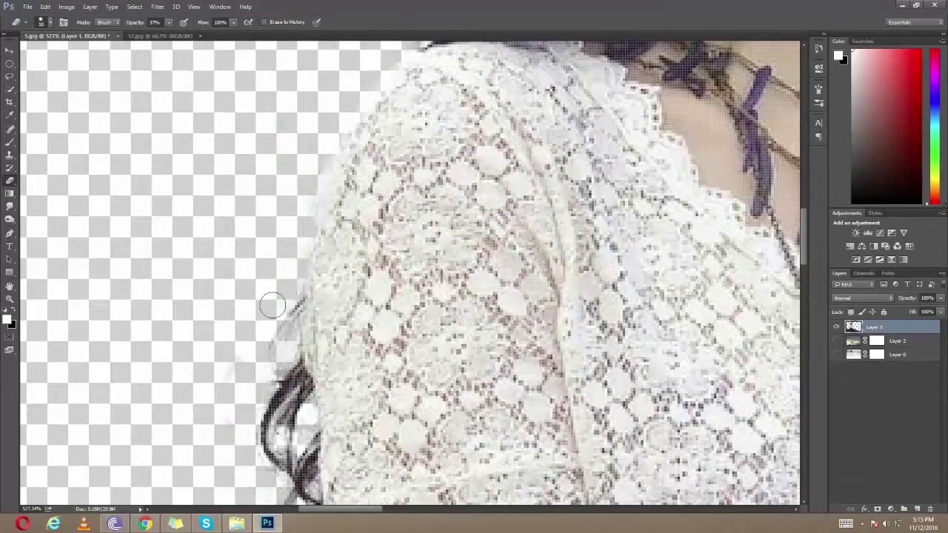
pyautogui.moveTo(283, 352); pyautogui.dragTo(353, 203)
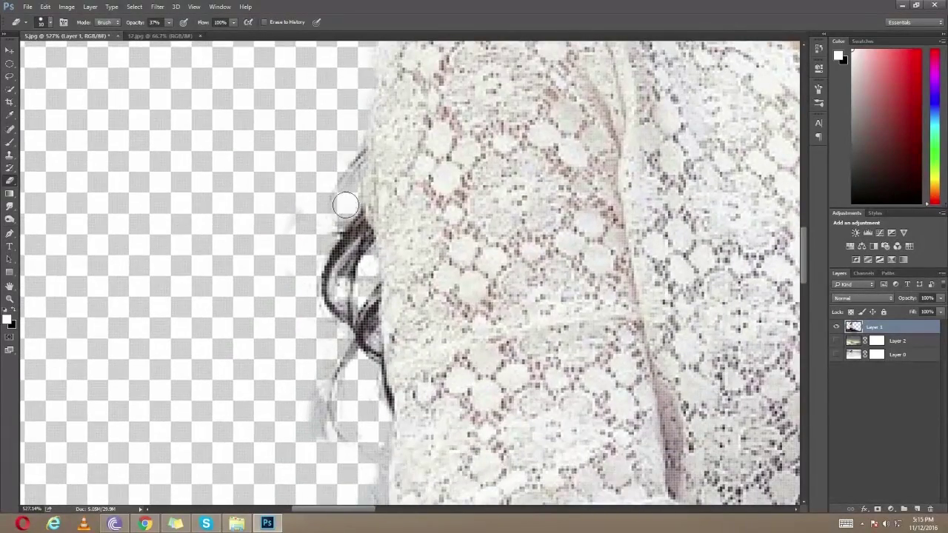
pyautogui.moveTo(316, 442)
pyautogui.mouseDown()
pyautogui.moveTo(341, 394)
pyautogui.moveTo(311, 222)
pyautogui.mouseUp()
pyautogui.moveTo(376, 307); pyautogui.dragTo(370, 400)
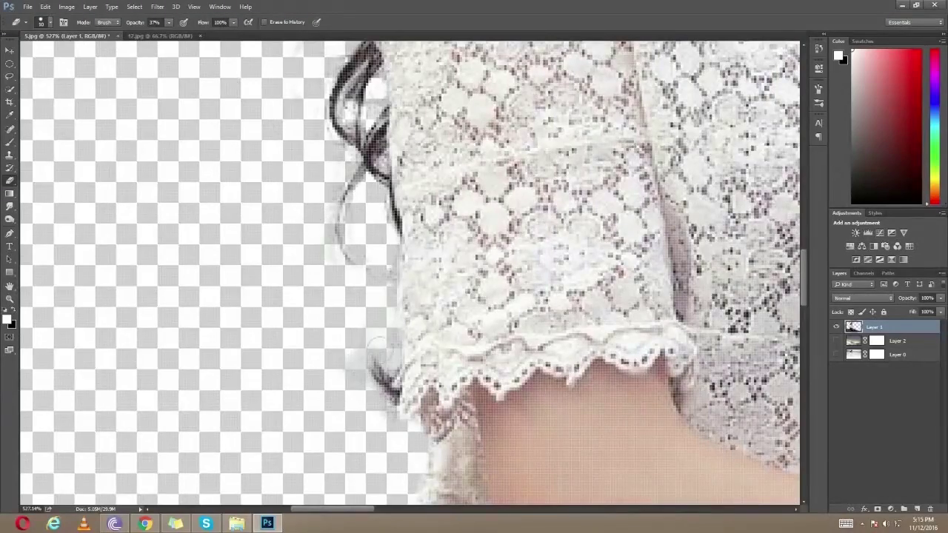
# Clean the white fringes along her arm, hand and purple skirt edges.
pyautogui.moveTo(349, 328); pyautogui.dragTo(345, 134)
pyautogui.moveTo(355, 385); pyautogui.dragTo(354, 311)
pyautogui.moveTo(374, 415); pyautogui.dragTo(371, 289)
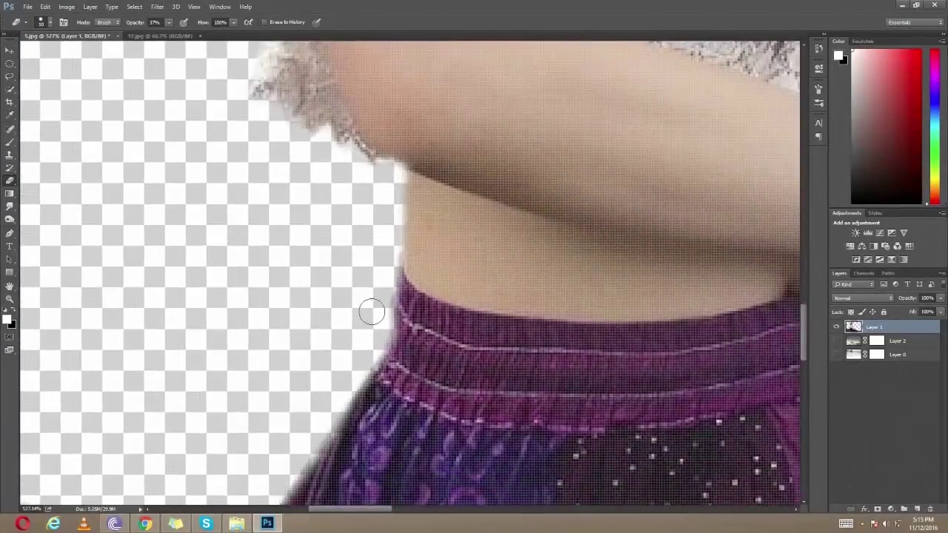
pyautogui.moveTo(311, 474); pyautogui.dragTo(303, 247)
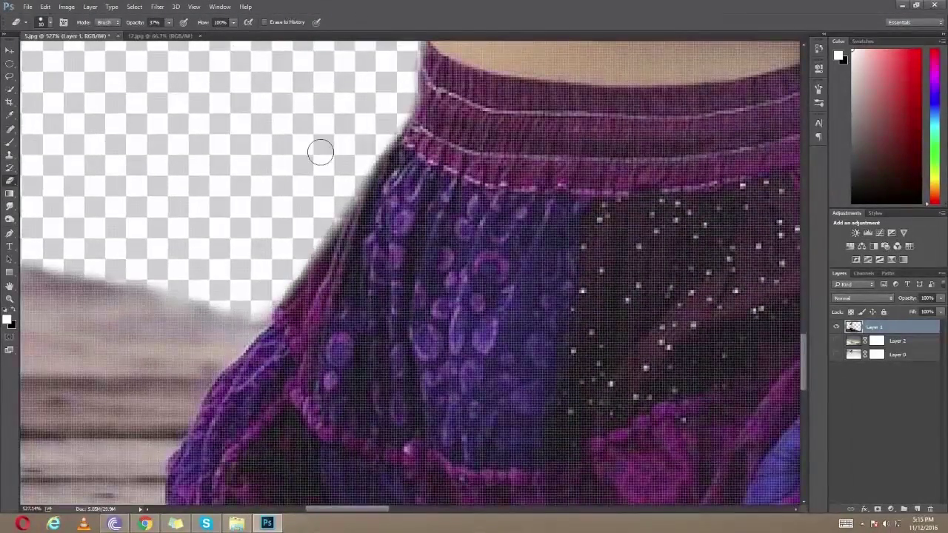
pyautogui.press('super')
pyautogui.press('super')
pyautogui.scroll(-3, 357, 197)
pyautogui.scroll(-3, 362, 200)
pyautogui.scroll(-3, 400, 192)
pyautogui.scroll(-2, 394, 252)
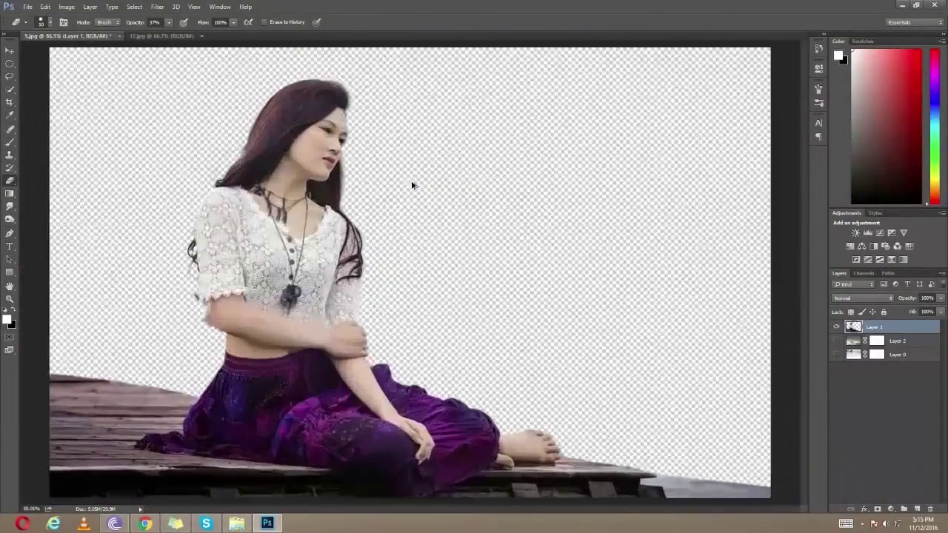
pyautogui.scroll(4, 370, 286)
pyautogui.scroll(4, 369, 285)
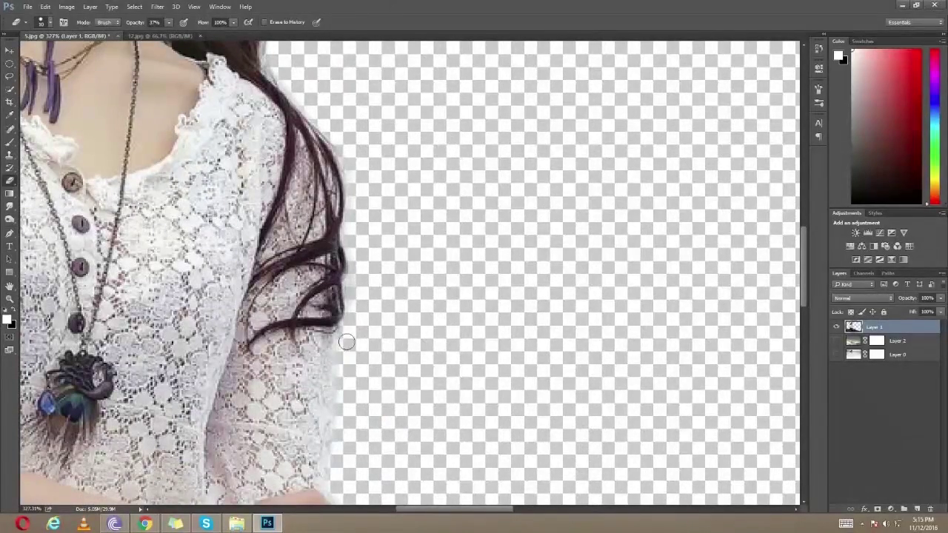
pyautogui.scroll(-1, 337, 222)
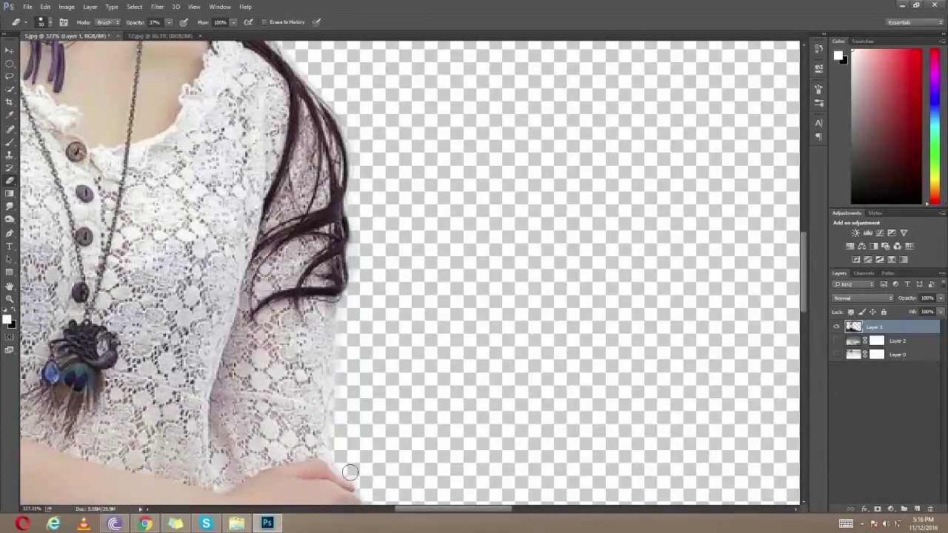
pyautogui.moveTo(350, 472); pyautogui.dragTo(350, 301)
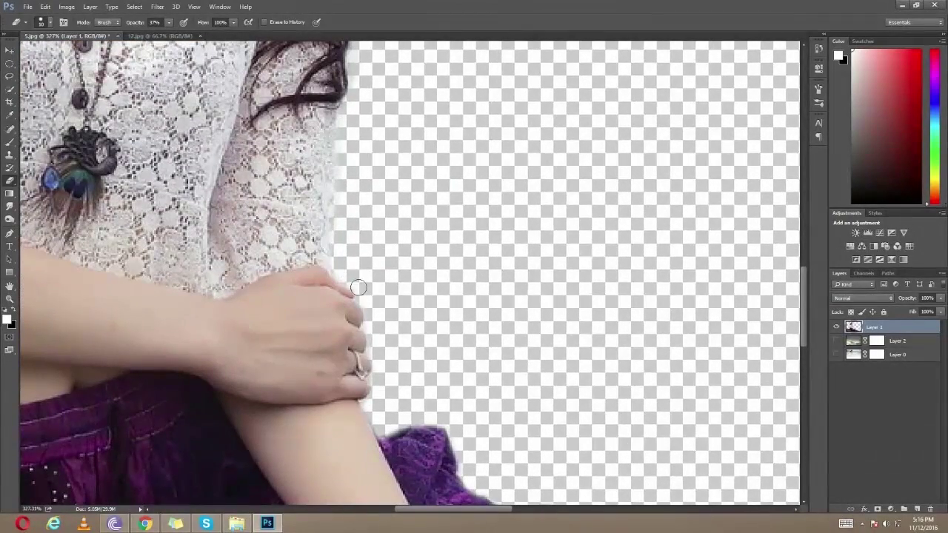
pyautogui.scroll(-3, 356, 410)
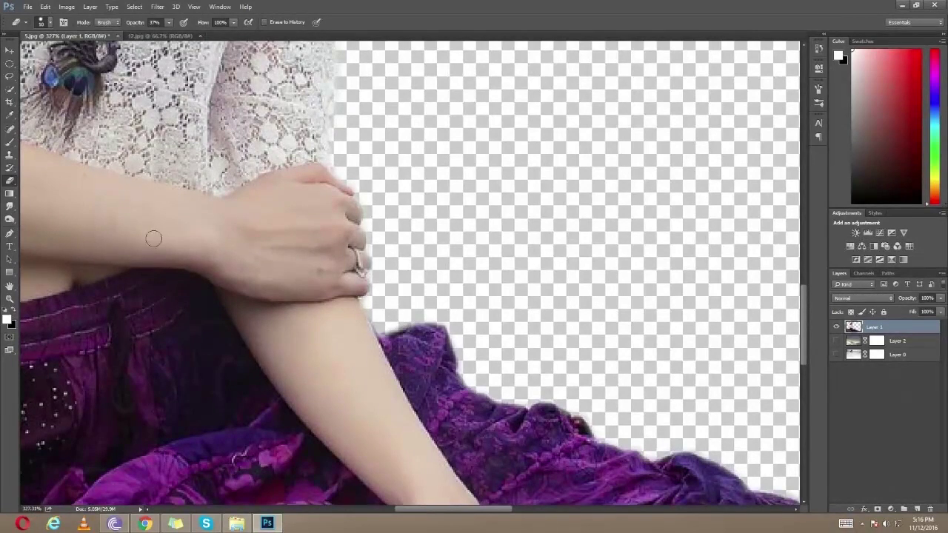
pyautogui.click(8, 218)
# Reduce the Dodge Tool brush size.
pyautogui.rightClick(467, 216)
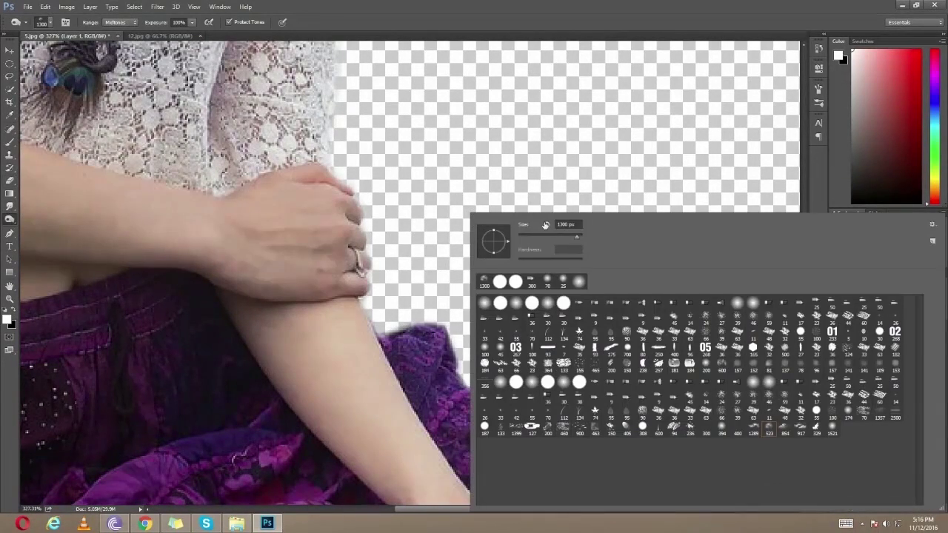
pyautogui.moveTo(561, 231); pyautogui.dragTo(527, 235)
pyautogui.press('Return')
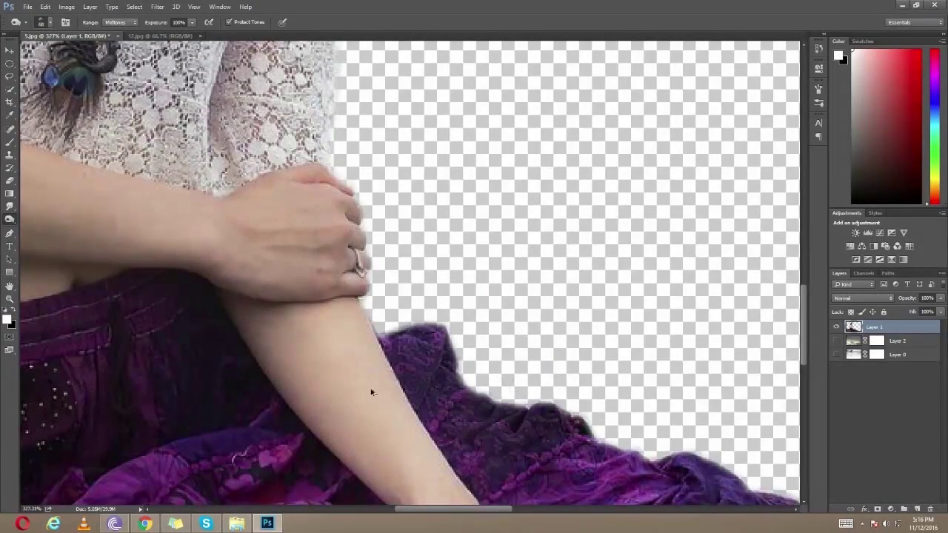
pyautogui.scroll(-3, 488, 382)
pyautogui.scroll(-2, 488, 383)
pyautogui.scroll(2, 404, 170)
pyautogui.scroll(1, 402, 169)
pyautogui.scroll(1, 385, 154)
pyautogui.scroll(2, 386, 153)
pyautogui.scroll(1, 392, 121)
pyautogui.scroll(2, 402, 138)
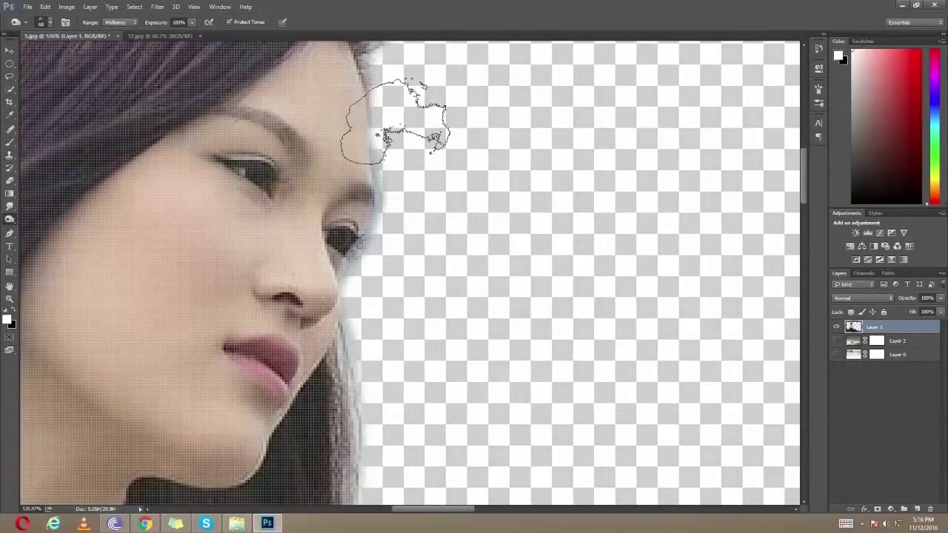
# Erase the pale halo beside her eye and along the hair below her chin, then fit the image in view.
pyautogui.click(9, 179)
pyautogui.moveTo(388, 197); pyautogui.dragTo(377, 231)
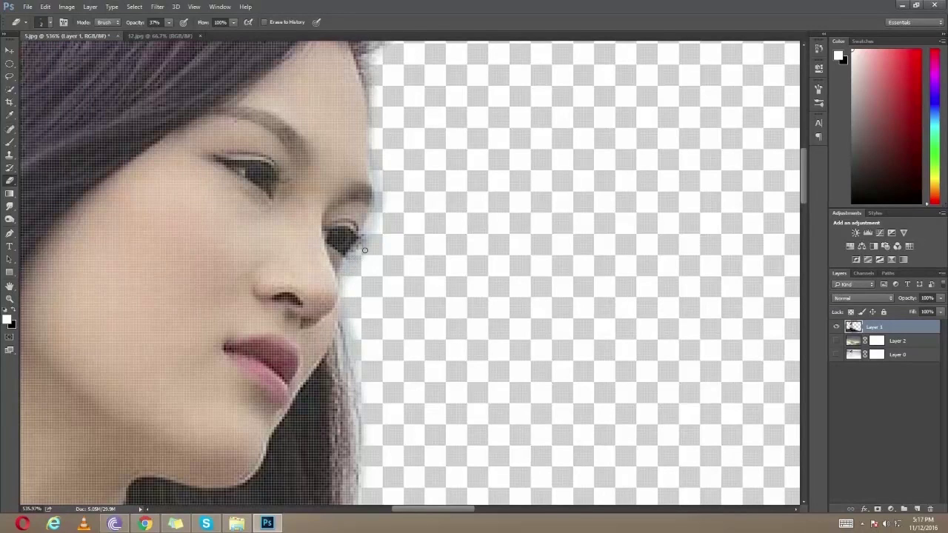
pyautogui.moveTo(345, 331); pyautogui.dragTo(348, 378)
pyautogui.scroll(-3, 368, 177)
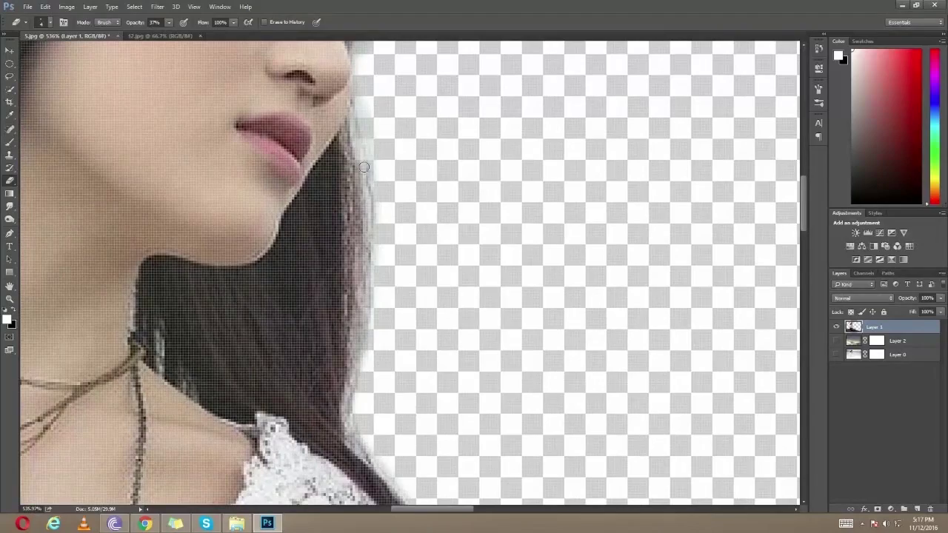
pyautogui.moveTo(361, 140); pyautogui.dragTo(365, 349)
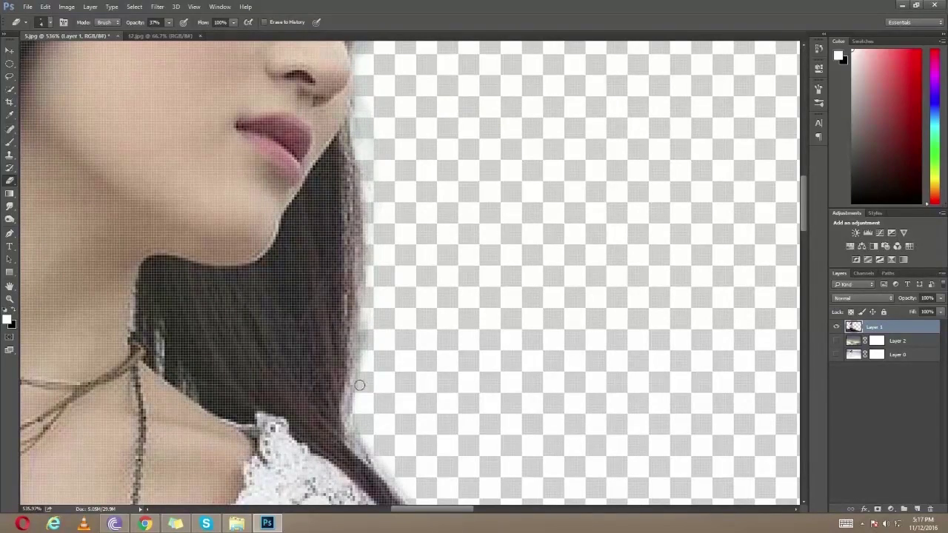
pyautogui.hotkey('ctrl', '0')
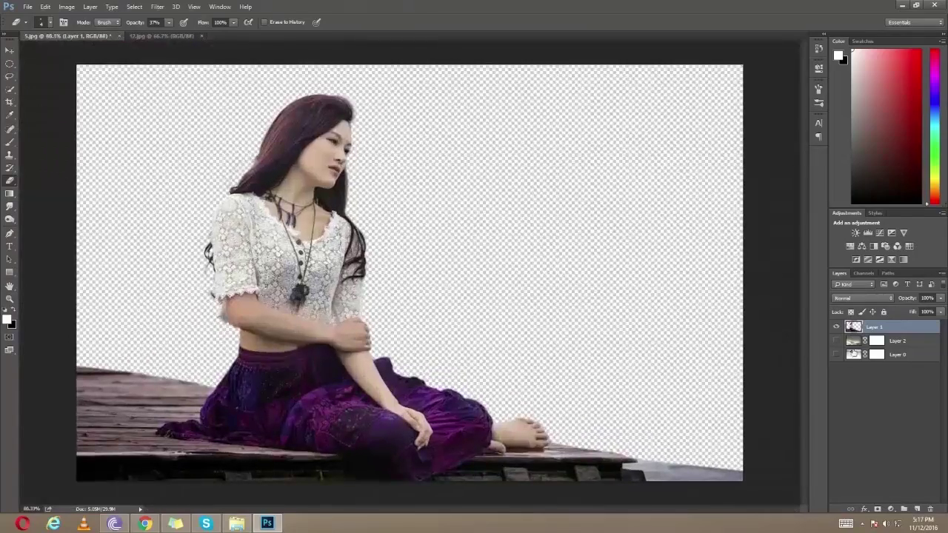
# Hide the original photo, show the cloudy sky behind the woman's cut-out, and zoom in on her hair.
pyautogui.click(836, 354)
pyautogui.click(836, 354)
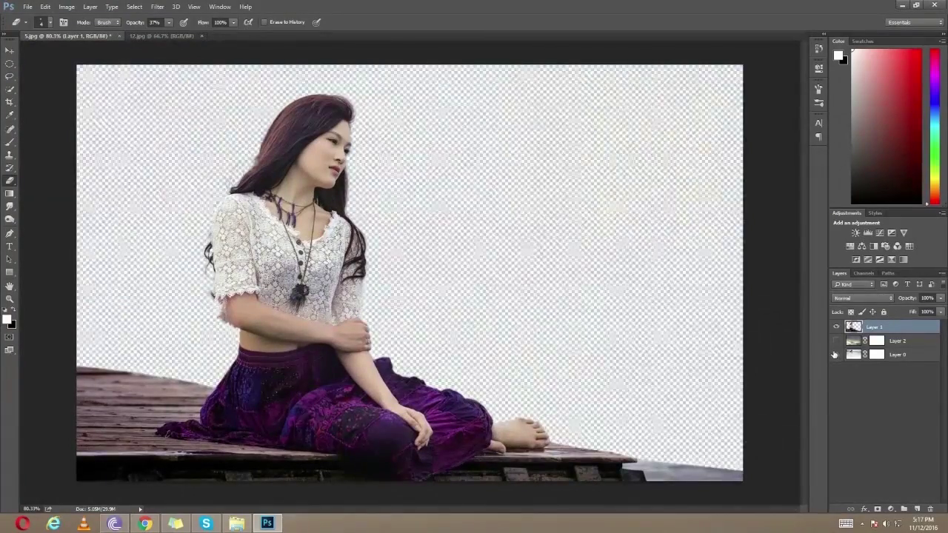
pyautogui.click(836, 341)
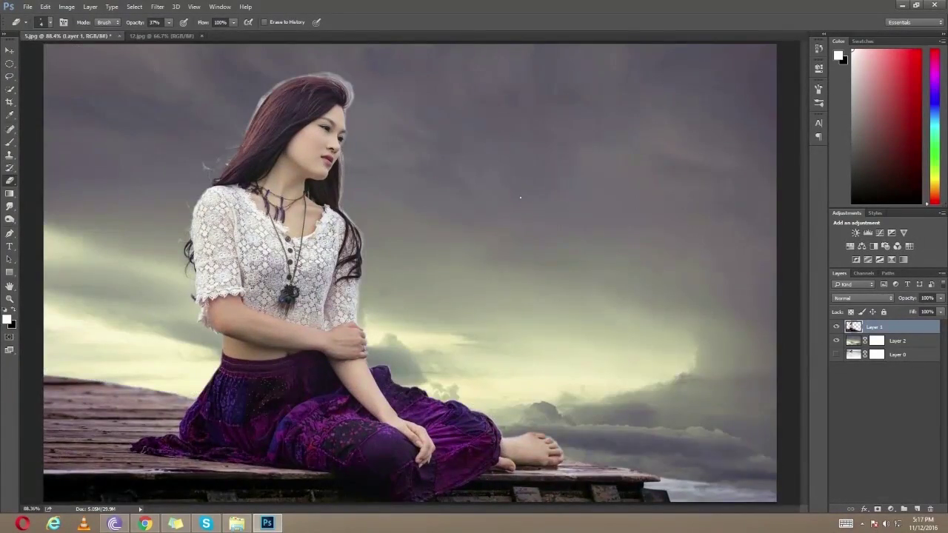
pyautogui.scroll(3, 122, 126)
pyautogui.scroll(2, 137, 103)
pyautogui.click(836, 341)
pyautogui.click(836, 341)
pyautogui.scroll(2, 277, 132)
pyautogui.scroll(2, 186, 173)
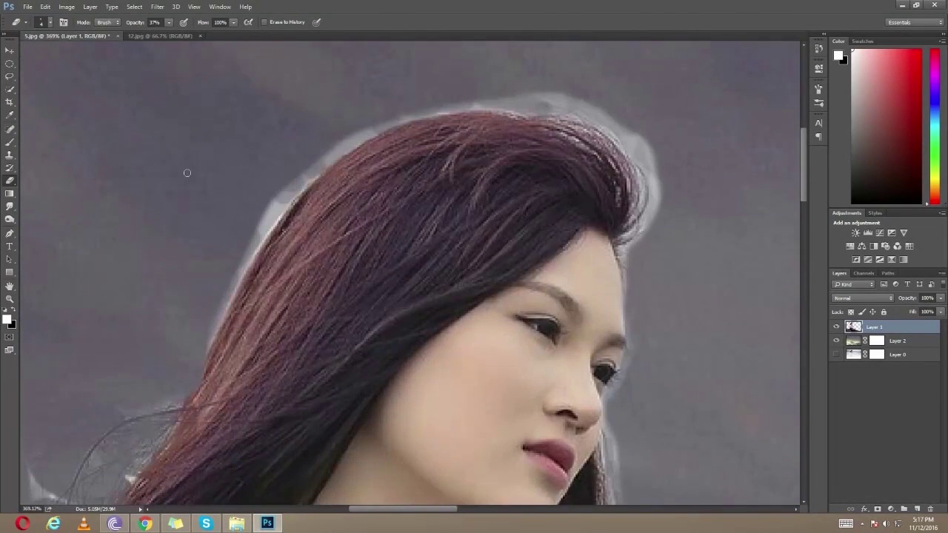
# Erase the pale halo along the hair's left edge and across its top.
pyautogui.moveTo(330, 157); pyautogui.dragTo(323, 160)
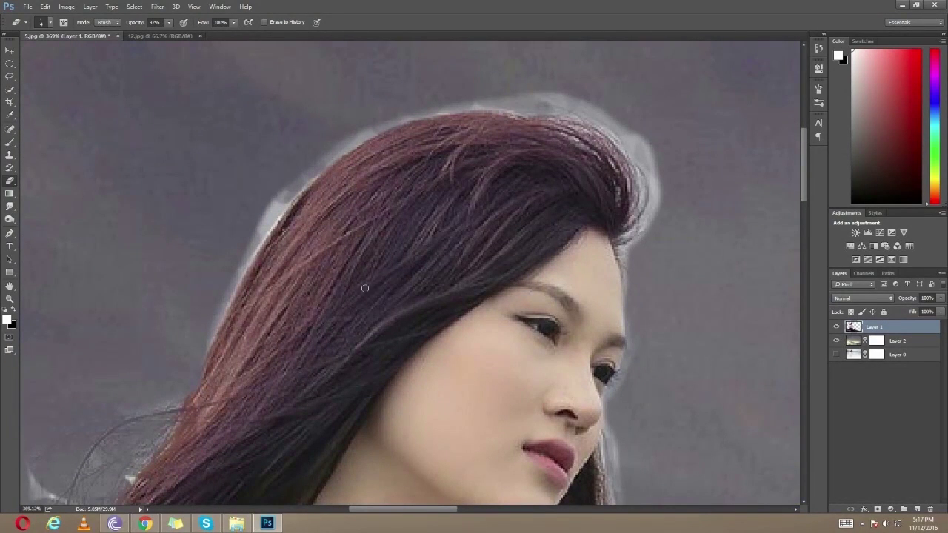
pyautogui.moveTo(329, 183); pyautogui.dragTo(255, 245)
pyautogui.moveTo(326, 161); pyautogui.dragTo(389, 111)
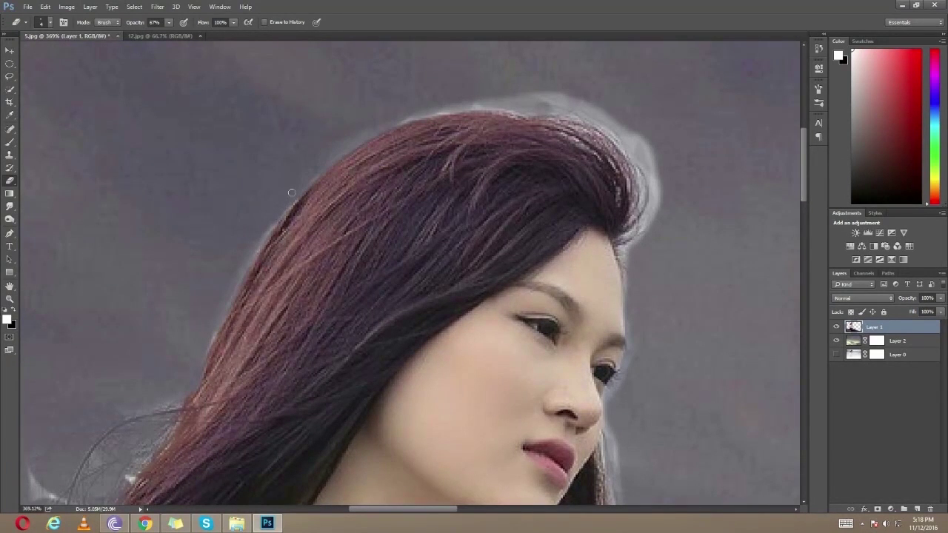
pyautogui.moveTo(358, 127); pyautogui.dragTo(433, 113)
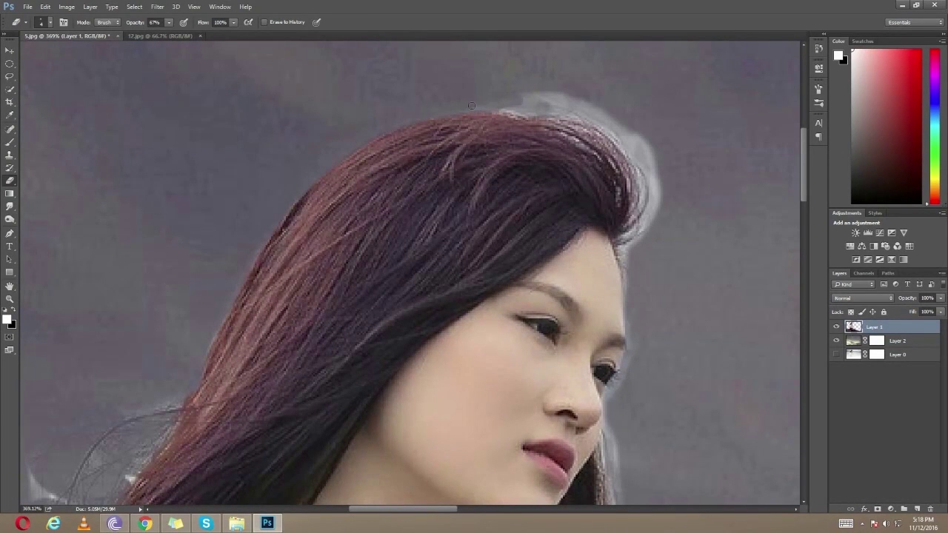
# Resize the eraser and erase the whitish halo above the crown and down the hair's right edge.
pyautogui.rightClick(378, 88)
pyautogui.press('Return')
pyautogui.rightClick(519, 79)
pyautogui.press('Return')
pyautogui.moveTo(545, 99); pyautogui.dragTo(588, 107)
pyautogui.moveTo(535, 89)
pyautogui.mouseDown()
pyautogui.moveTo(605, 108)
pyautogui.moveTo(638, 137)
pyautogui.mouseUp()
pyautogui.moveTo(603, 94)
pyautogui.mouseDown()
pyautogui.moveTo(650, 144)
pyautogui.moveTo(644, 174)
pyautogui.mouseUp()
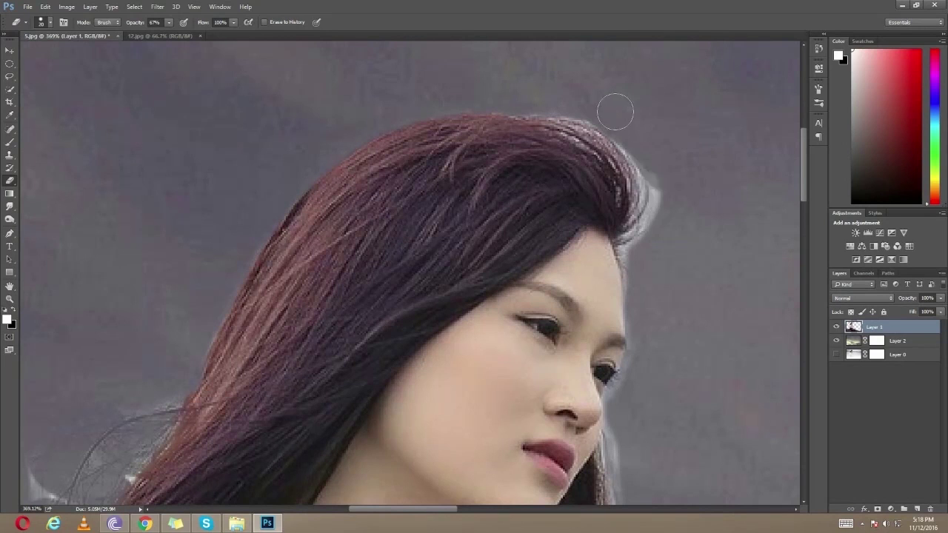
pyautogui.moveTo(615, 112)
pyautogui.mouseDown()
pyautogui.moveTo(660, 195)
pyautogui.moveTo(630, 275)
pyautogui.mouseUp()
pyautogui.scroll(-5, 728, 116)
pyautogui.scroll(-3, 729, 116)
pyautogui.scroll(4, 197, 168)
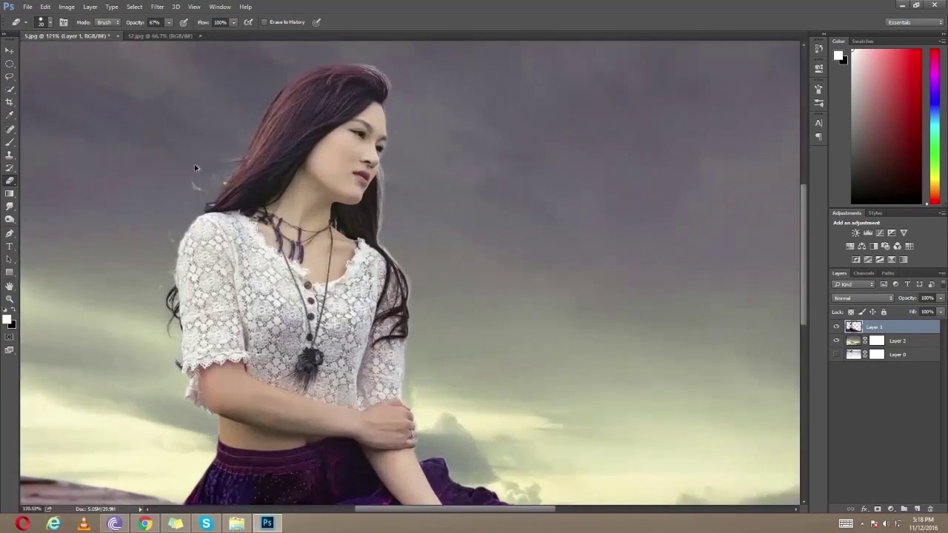
# At 177% zoom, erase the light fringe beside her face and lower along the hair.
pyautogui.scroll(2, 197, 168)
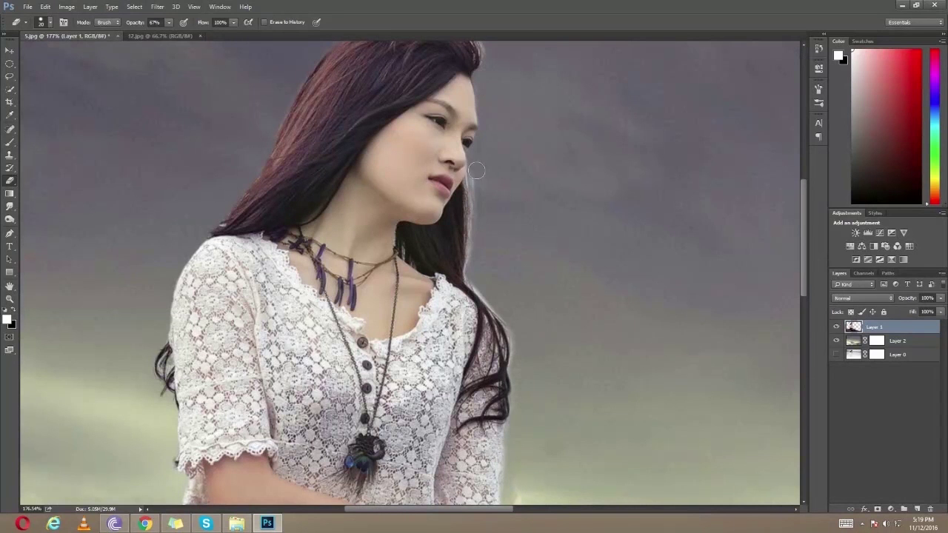
pyautogui.moveTo(476, 212); pyautogui.dragTo(472, 259)
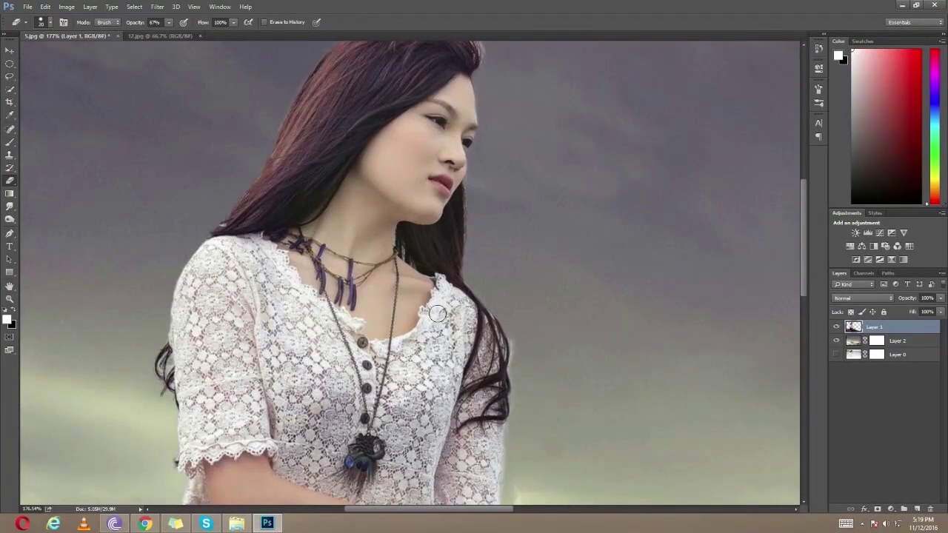
pyautogui.moveTo(519, 337); pyautogui.dragTo(519, 355)
pyautogui.scroll(2, 510, 414)
pyautogui.scroll(2, 508, 222)
pyautogui.scroll(2, 508, 110)
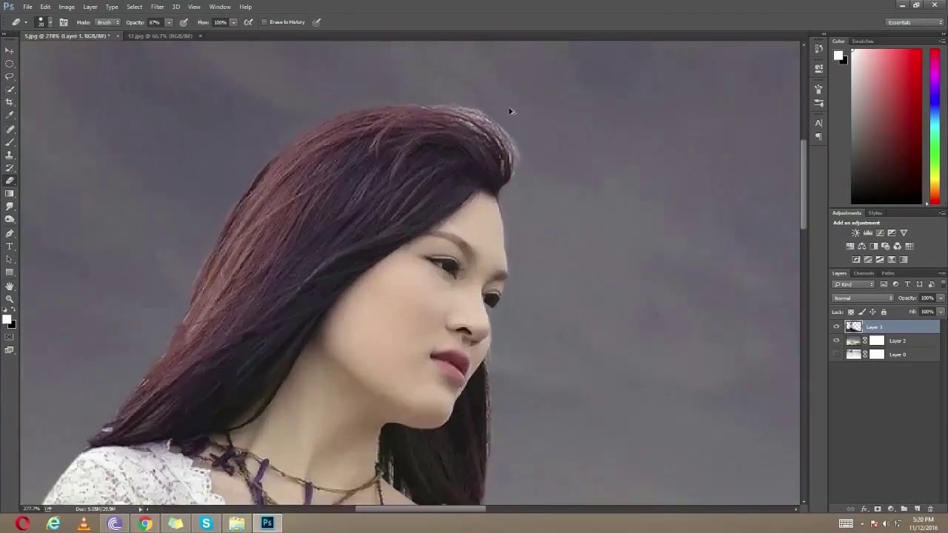
pyautogui.scroll(2, 487, 150)
pyautogui.scroll(-4, 487, 151)
pyautogui.click(10, 142)
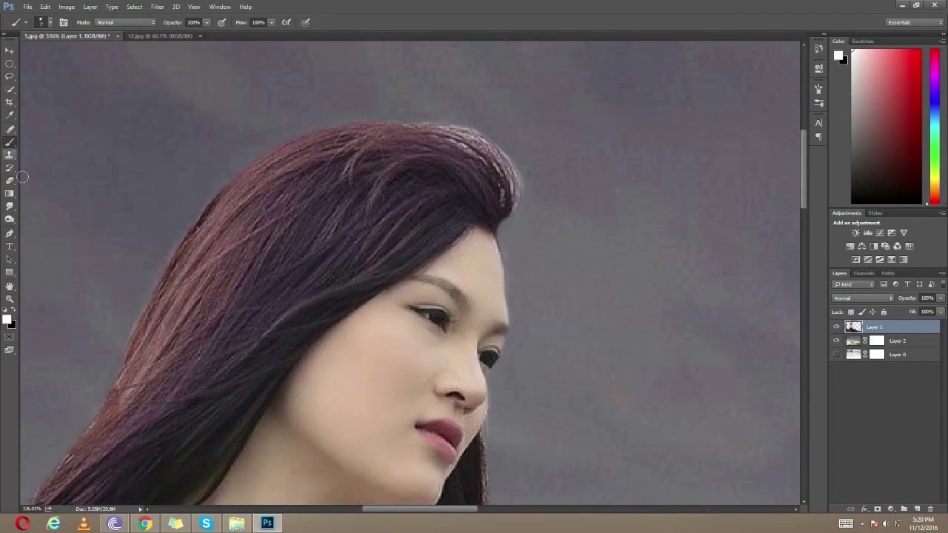
# Set up a 15 px brush with spacing enabled in the Brush panel.
pyautogui.rightClick(293, 148)
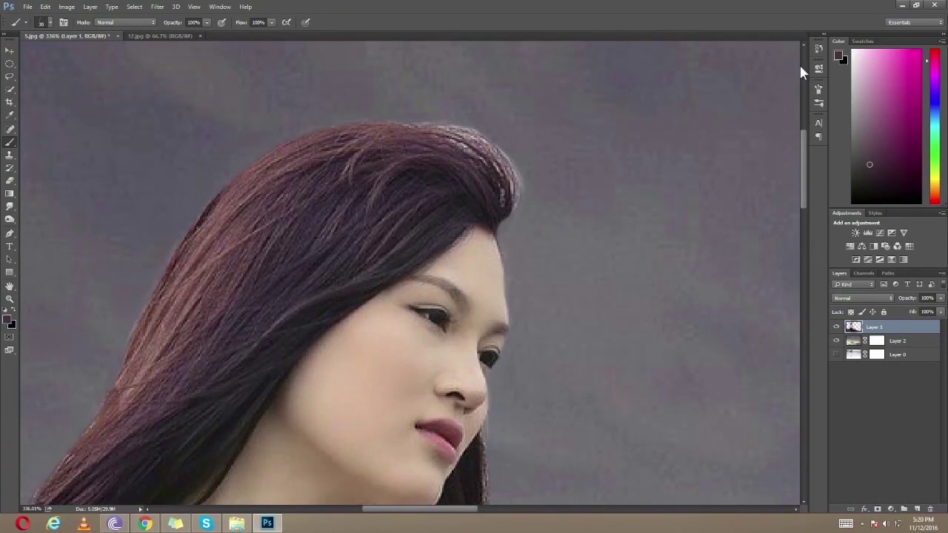
pyautogui.click(818, 89)
pyautogui.click(704, 246)
pyautogui.click(704, 245)
pyautogui.moveTo(715, 169); pyautogui.dragTo(704, 169)
pyautogui.press(']')
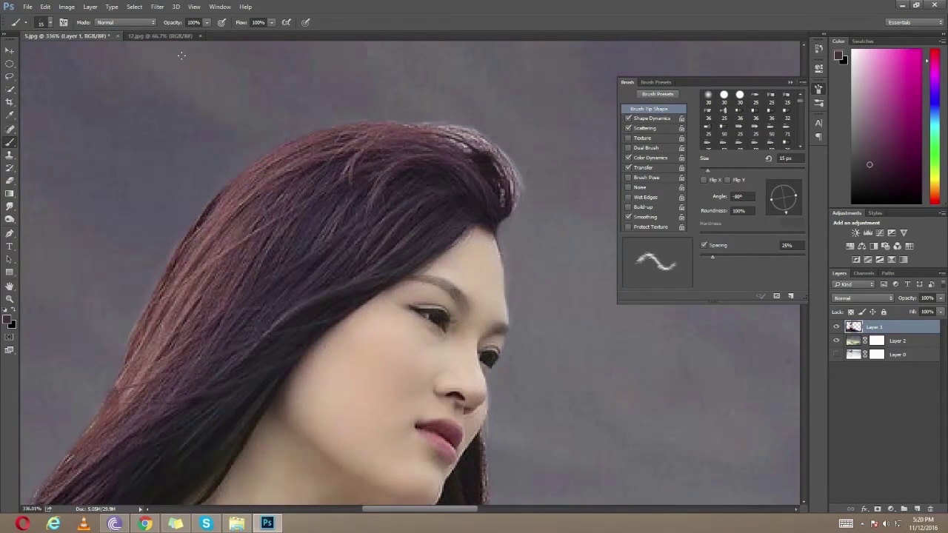
pyautogui.write('51')
# Paint dark strands over the top of the hair, then lighter-coloured strands at its top right.
pyautogui.moveTo(426, 167)
pyautogui.mouseDown()
pyautogui.moveTo(481, 130)
pyautogui.moveTo(416, 138)
pyautogui.mouseUp()
pyautogui.keyDown('alt'); pyautogui.click(395, 138); pyautogui.keyUp('alt')
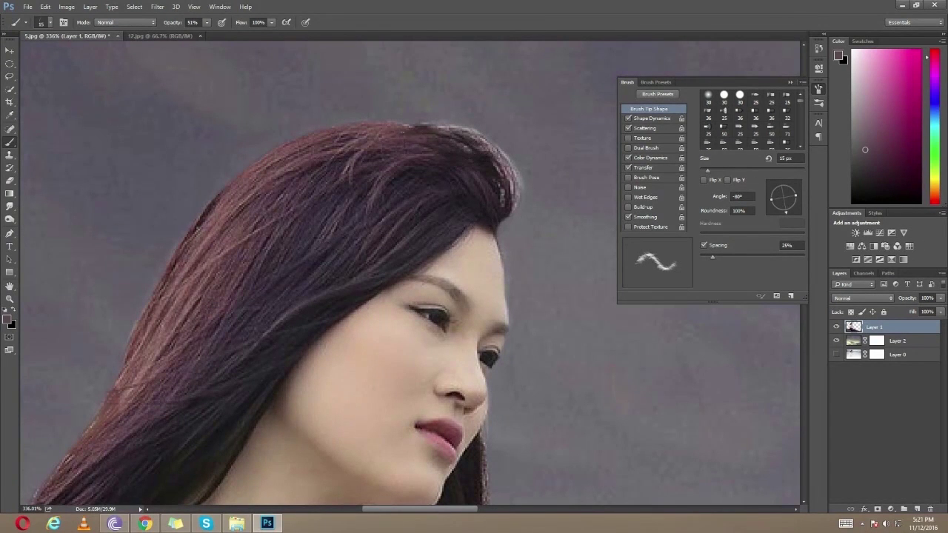
pyautogui.moveTo(472, 146)
pyautogui.mouseDown()
pyautogui.moveTo(500, 164)
pyautogui.moveTo(511, 191)
pyautogui.moveTo(441, 125)
pyautogui.mouseUp()
# Switch to the Clone Stamp tool.
pyautogui.click(10, 154)
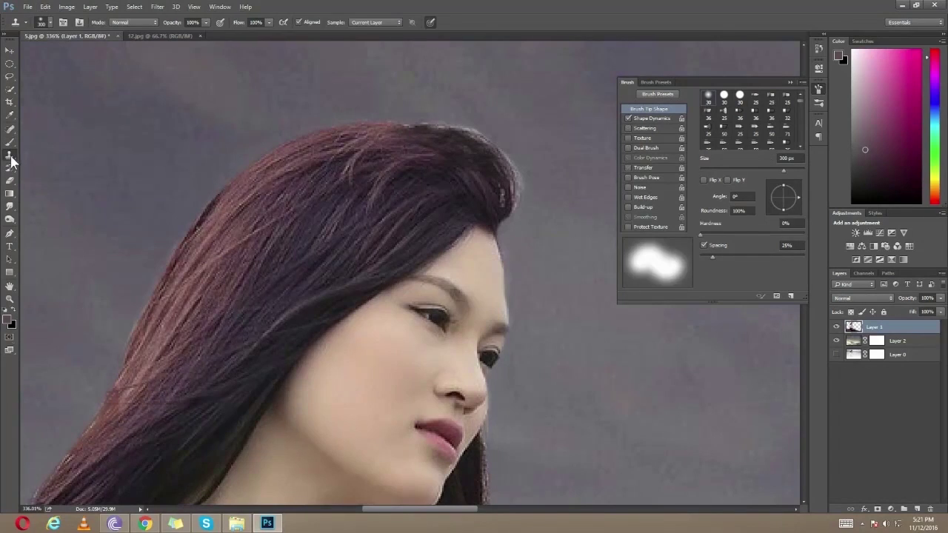
# Clone sky over the ragged top outline of the hair with a 150 px soft brush.
pyautogui.rightClick(366, 154)
pyautogui.click(375, 121)
pyautogui.scroll(-1, 371, 146)
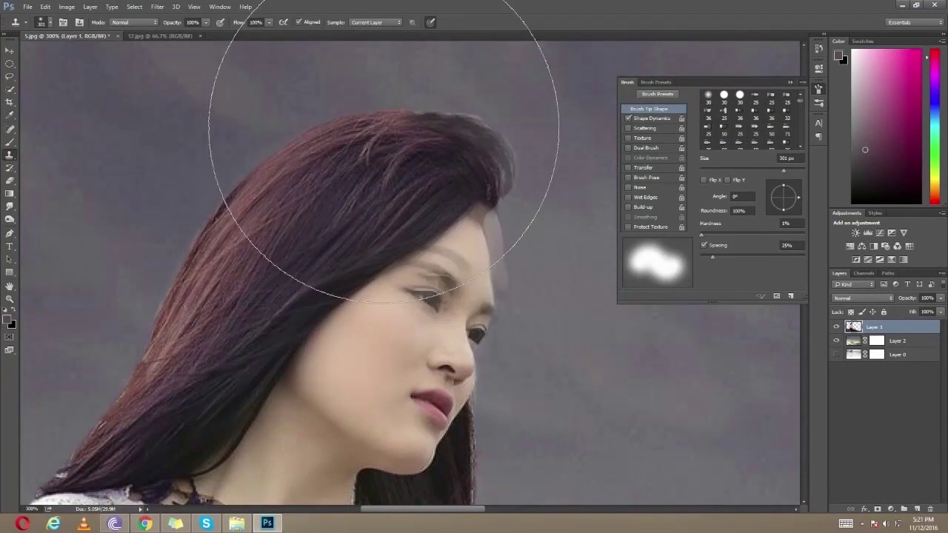
pyautogui.moveTo(382, 129); pyautogui.dragTo(391, 127)
pyautogui.hotkey('ctrl', 'alt', 'z')
pyautogui.hotkey('ctrl', 'alt', 'z')
pyautogui.hotkey('ctrl', 'alt', 'z')
pyautogui.hotkey('ctrl', 'alt', 'z')
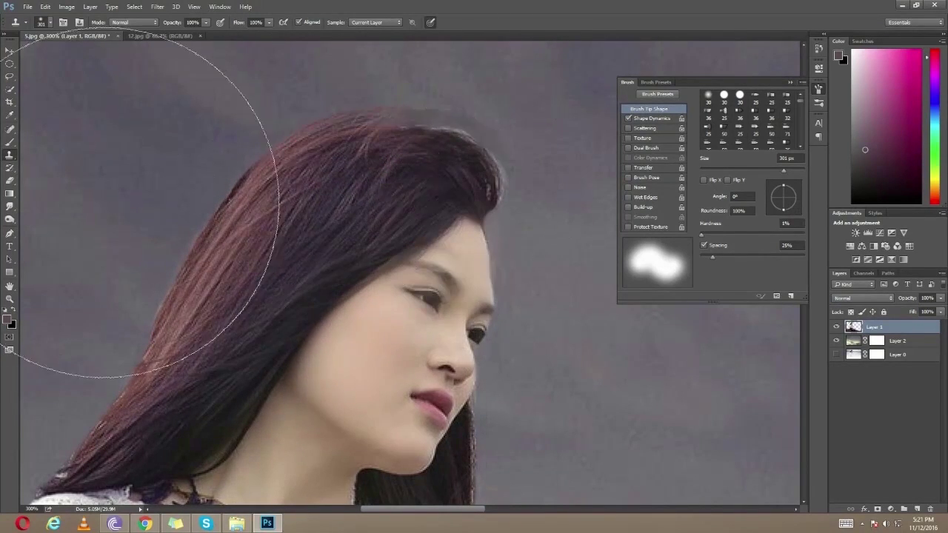
pyautogui.press('[')
pyautogui.press('[')
pyautogui.press('[')
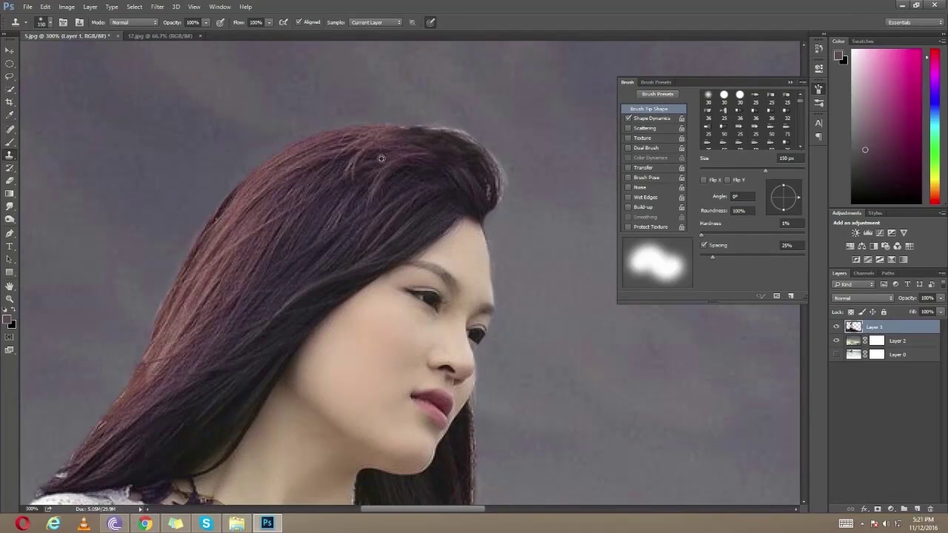
pyautogui.keyDown('alt'); pyautogui.click(381, 157); pyautogui.keyUp('alt')
pyautogui.moveTo(402, 137); pyautogui.dragTo(417, 138)
# Erase the bump on the hair's right edge with a 20 px hard eraser and fit the image to the window.
pyautogui.click(10, 180)
pyautogui.moveTo(402, 100)
pyautogui.mouseDown()
pyautogui.moveTo(516, 186)
pyautogui.moveTo(506, 210)
pyautogui.moveTo(459, 119)
pyautogui.mouseUp()
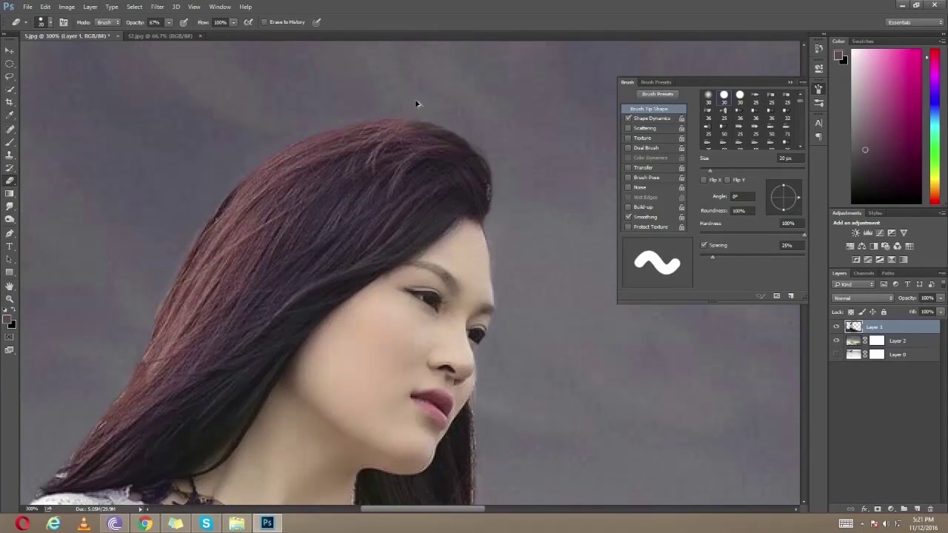
pyautogui.hotkey('ctrl', '-')
pyautogui.hotkey('ctrl', '-')
pyautogui.hotkey('ctrl', '-')
pyautogui.hotkey('ctrl', '0')
pyautogui.press('F5')
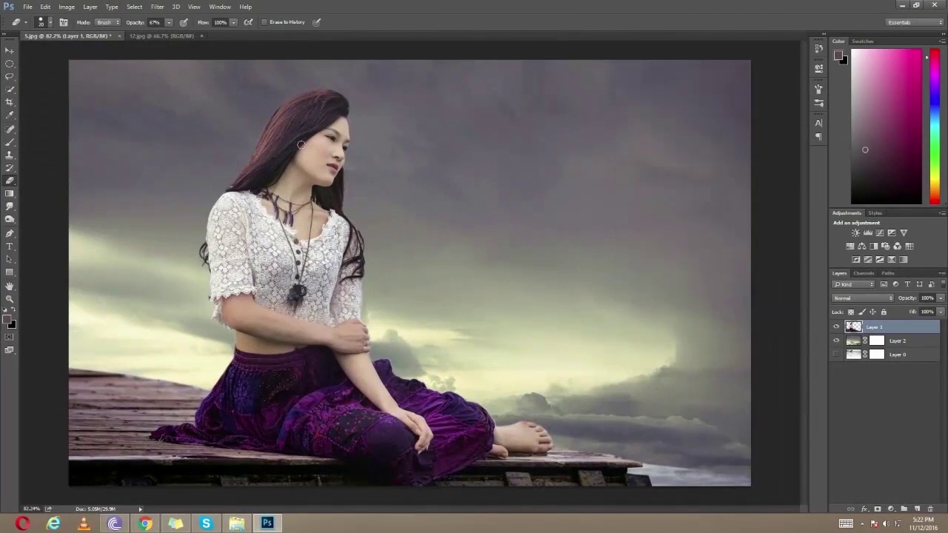
# Apply a 3.0-pixel Gaussian Blur to the cloudy sky on Layer 2, then zoom in on the foot.
pyautogui.scroll(1, 301, 145)
pyautogui.scroll(-2, 399, 281)
pyautogui.click(889, 394)
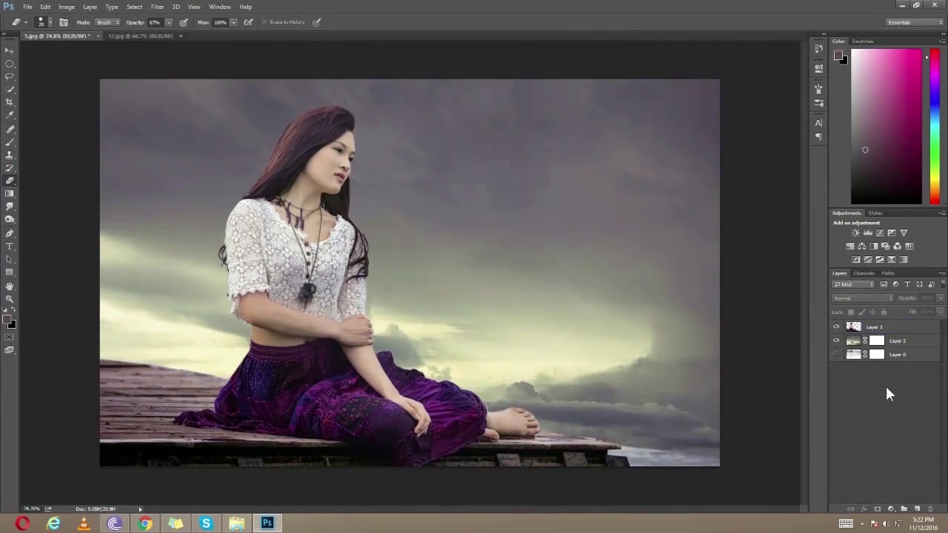
pyautogui.click(897, 340)
pyautogui.click(157, 7)
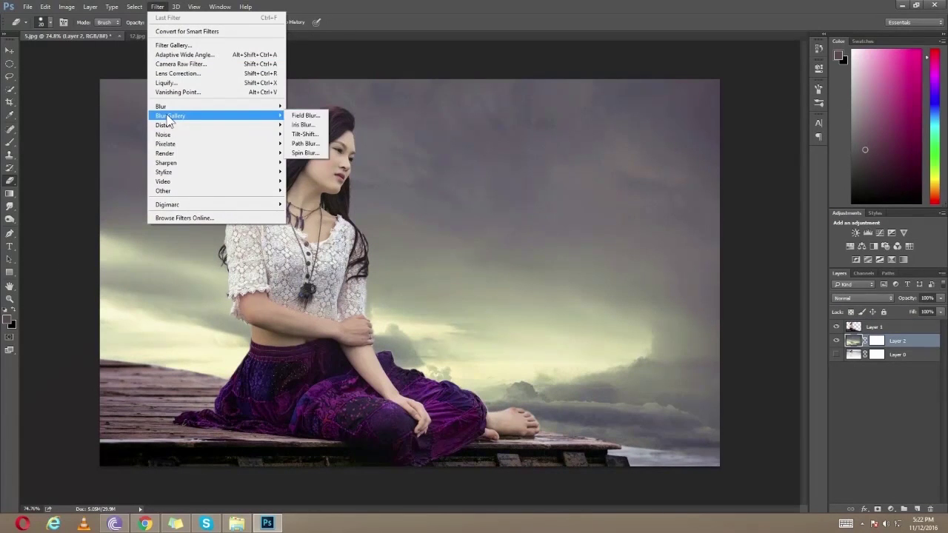
pyautogui.click(307, 144)
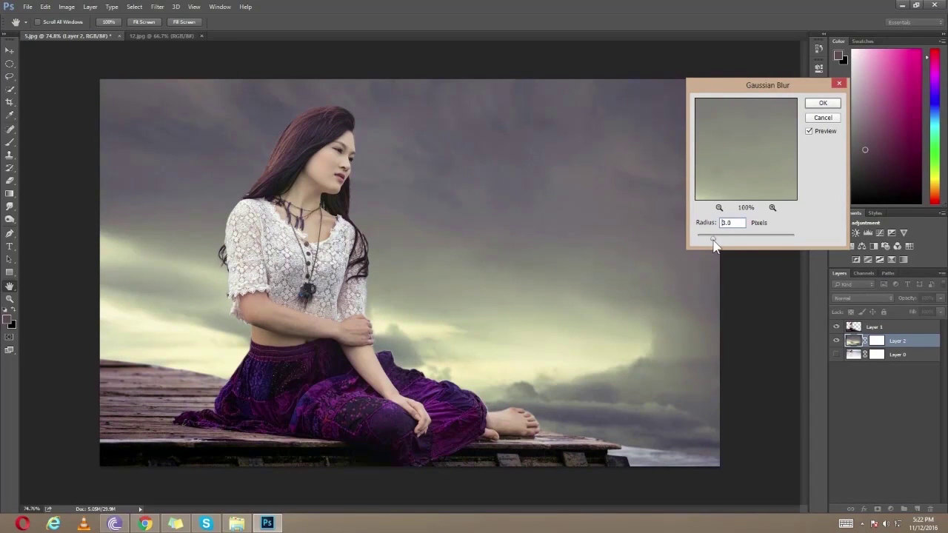
pyautogui.press('Return')
pyautogui.press('e')
pyautogui.scroll(2, 570, 254)
pyautogui.scroll(2, 677, 313)
pyautogui.scroll(2, 526, 386)
pyautogui.scroll(1, 525, 386)
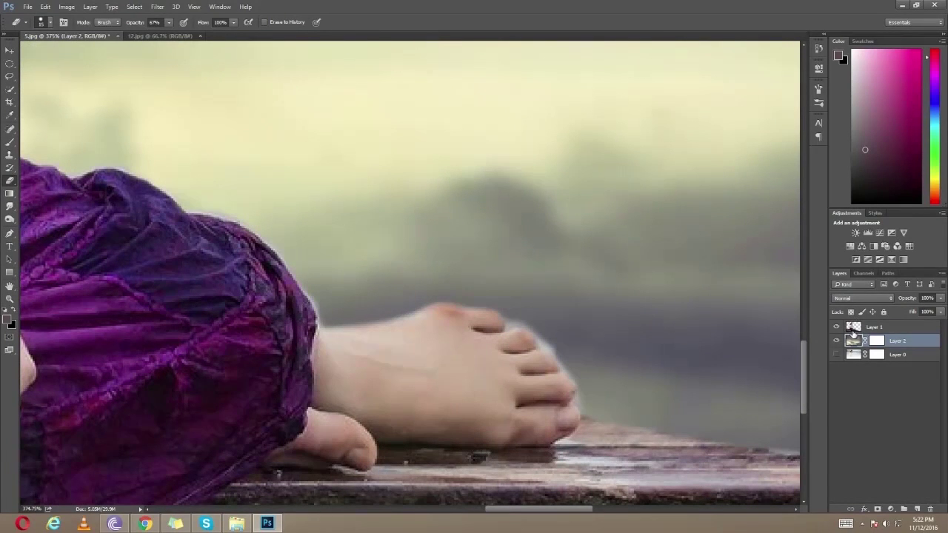
# On Layer 1, erase the light fringe along the top of her foot.
pyautogui.click(854, 327)
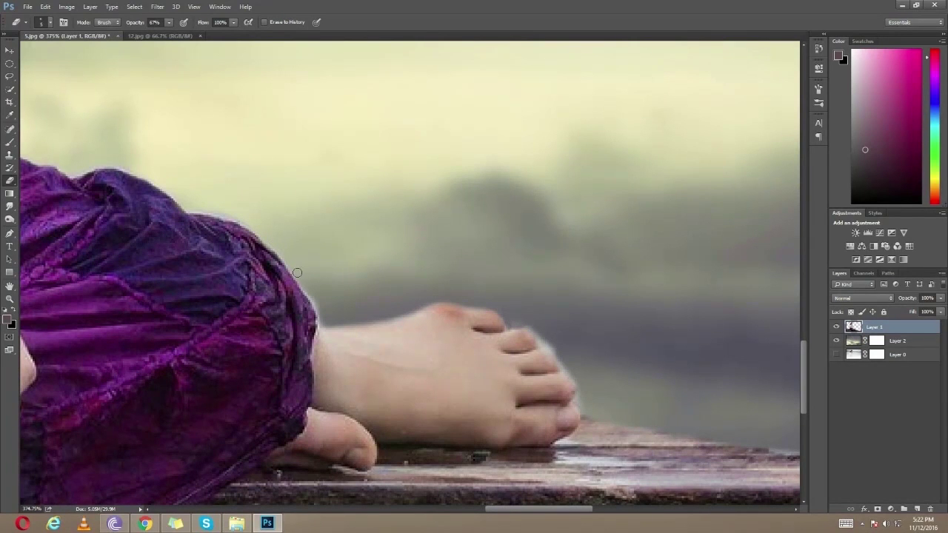
pyautogui.moveTo(343, 315); pyautogui.dragTo(393, 310)
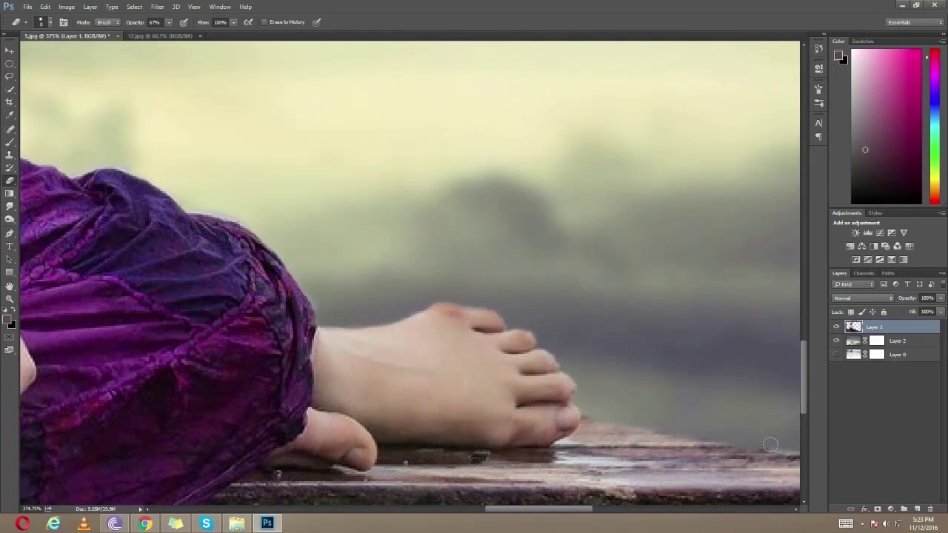
pyautogui.scroll(-10, 482, 343)
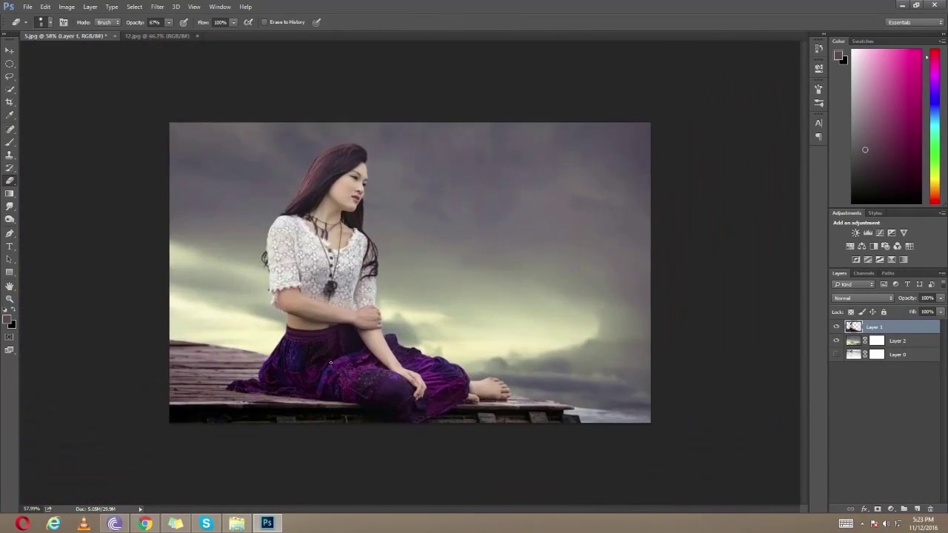
pyautogui.scroll(3, 355, 344)
pyautogui.scroll(4, 363, 340)
pyautogui.scroll(3, 364, 336)
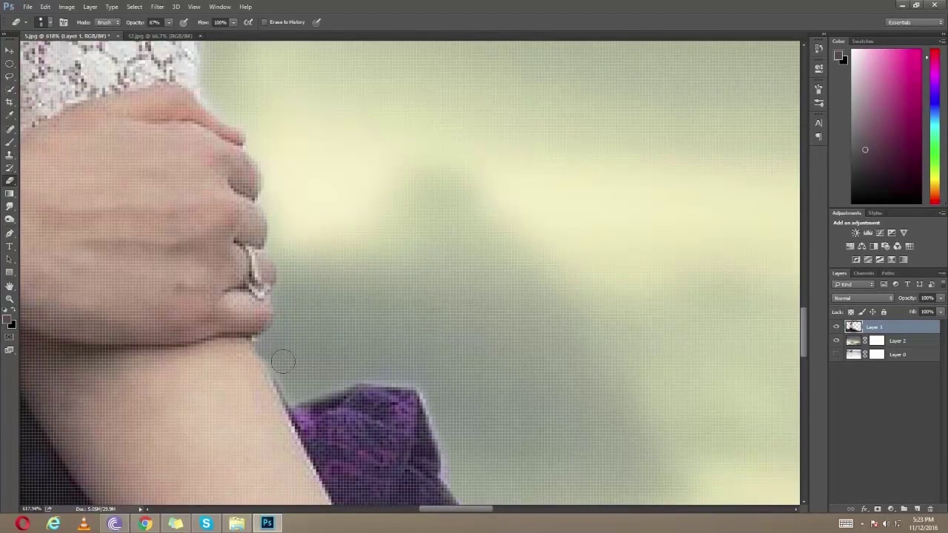
# Erase the halo along the dress edge beside her arm and along the hair edge.
pyautogui.moveTo(420, 296); pyautogui.dragTo(331, 96)
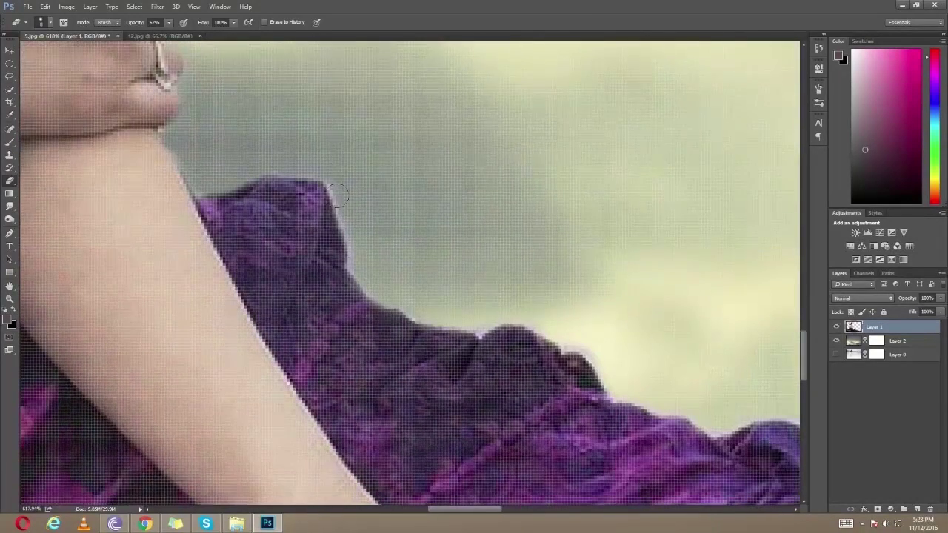
pyautogui.moveTo(397, 299)
pyautogui.mouseDown()
pyautogui.moveTo(429, 313)
pyautogui.moveTo(573, 321)
pyautogui.moveTo(604, 353)
pyautogui.moveTo(311, 227)
pyautogui.moveTo(343, 256)
pyautogui.moveTo(398, 279)
pyautogui.mouseUp()
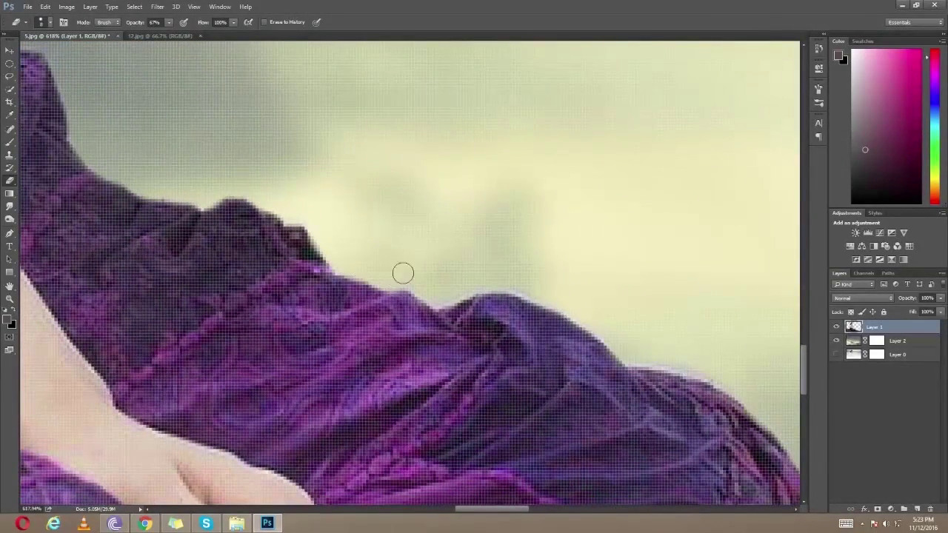
pyautogui.moveTo(495, 283)
pyautogui.mouseDown()
pyautogui.moveTo(584, 311)
pyautogui.moveTo(324, 282)
pyautogui.moveTo(304, 334)
pyautogui.moveTo(348, 368)
pyautogui.moveTo(389, 378)
pyautogui.moveTo(309, 239)
pyautogui.mouseUp()
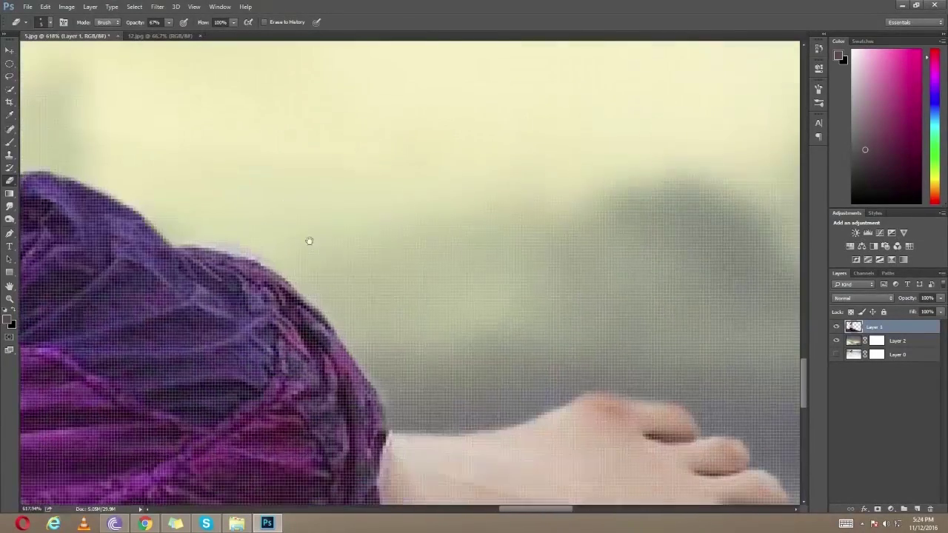
pyautogui.moveTo(190, 231); pyautogui.dragTo(239, 244)
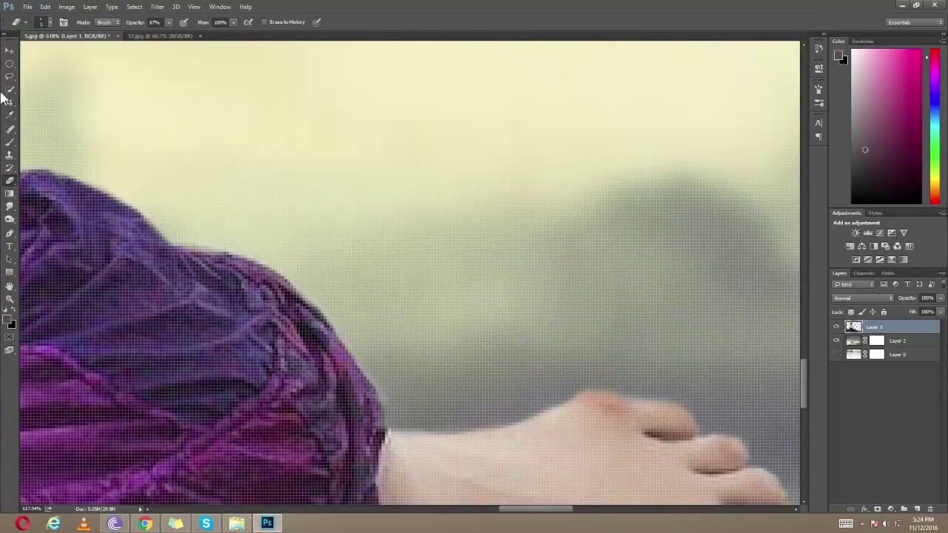
# Zoom back out so the whole picture fits the window.
pyautogui.click(10, 299)
pyautogui.rightClick(225, 259)
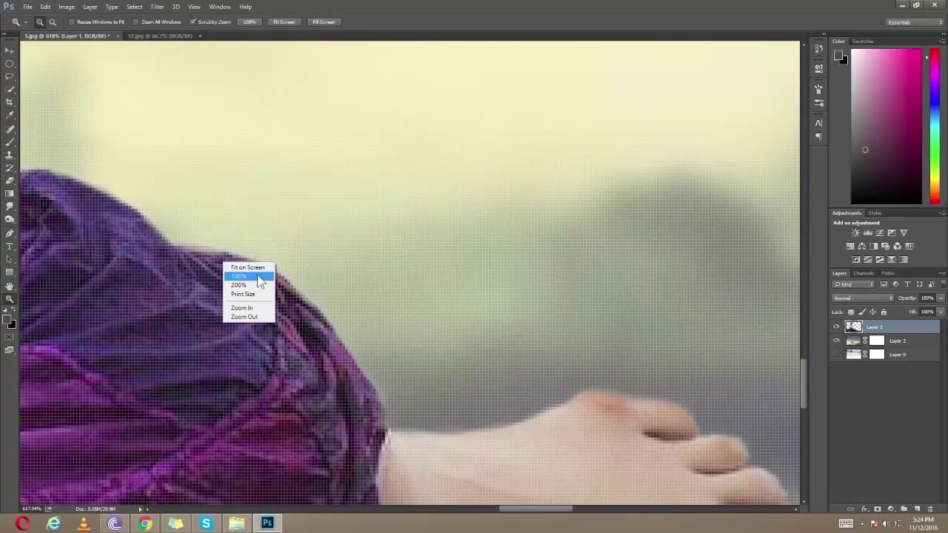
pyautogui.click(245, 277)
pyautogui.moveTo(356, 247); pyautogui.dragTo(289, 192)
pyautogui.moveTo(687, 444)
pyautogui.mouseDown()
pyautogui.moveTo(518, 420)
pyautogui.moveTo(451, 349)
pyautogui.moveTo(503, 348)
pyautogui.mouseUp()
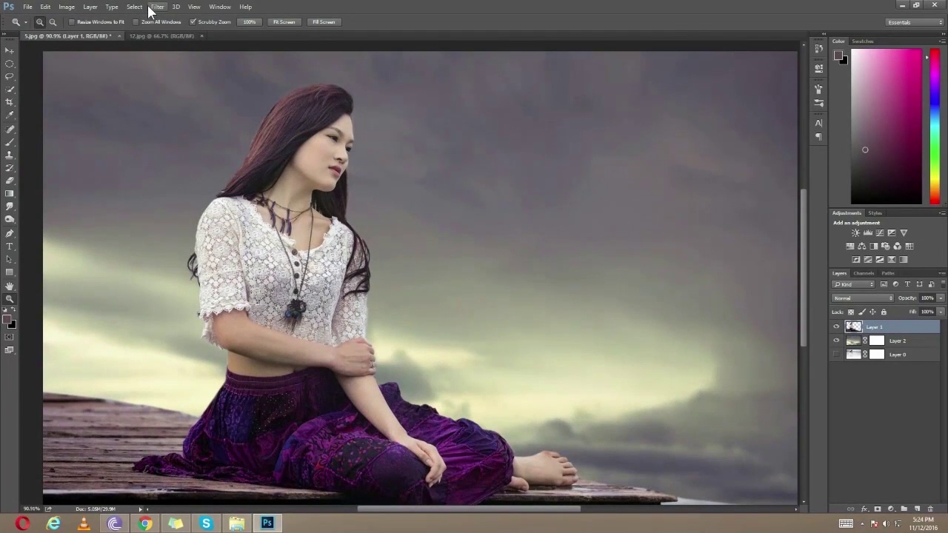
# In the Camera Raw Filter, raise Temperature, lower Highlights, and raise Contrast and Whites.
pyautogui.click(146, 4)
pyautogui.click(172, 67)
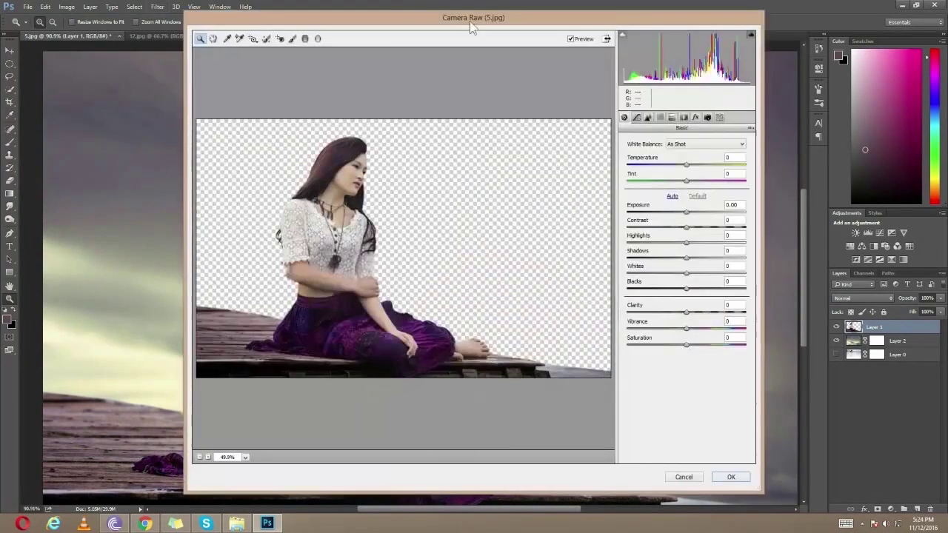
pyautogui.moveTo(469, 22); pyautogui.dragTo(680, 48)
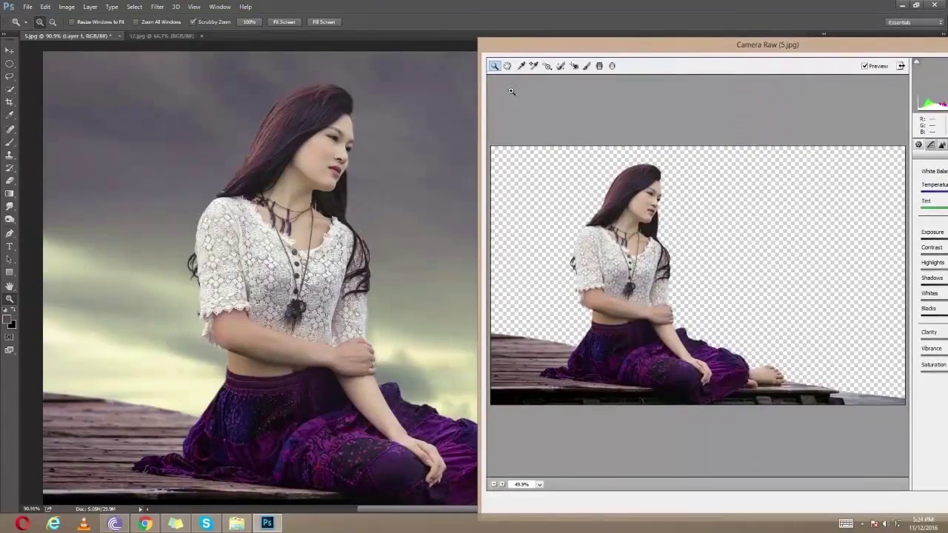
pyautogui.moveTo(481, 105); pyautogui.dragTo(544, 100)
pyautogui.moveTo(841, 181)
pyautogui.mouseDown()
pyautogui.moveTo(849, 181)
pyautogui.moveTo(837, 199)
pyautogui.moveTo(846, 233)
pyautogui.moveTo(841, 227)
pyautogui.mouseUp()
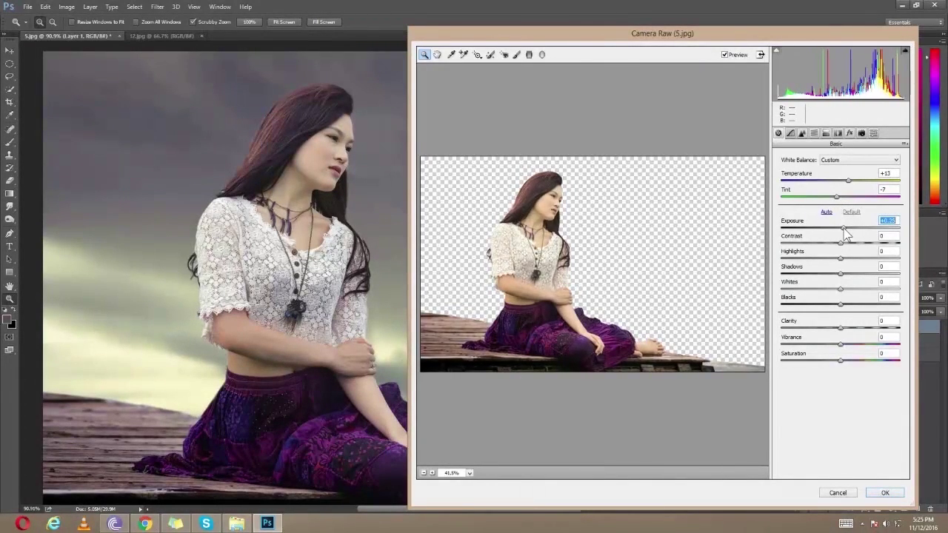
pyautogui.moveTo(843, 261)
pyautogui.mouseDown()
pyautogui.moveTo(825, 263)
pyautogui.moveTo(846, 243)
pyautogui.mouseUp()
pyautogui.moveTo(841, 288)
pyautogui.mouseDown()
pyautogui.moveTo(924, 311)
pyautogui.moveTo(893, 311)
pyautogui.mouseUp()
# Add Clarity +30, shift Tint toward magenta, and apply the Camera Raw grading.
pyautogui.moveTo(843, 330)
pyautogui.mouseDown()
pyautogui.moveTo(881, 331)
pyautogui.moveTo(834, 363)
pyautogui.mouseUp()
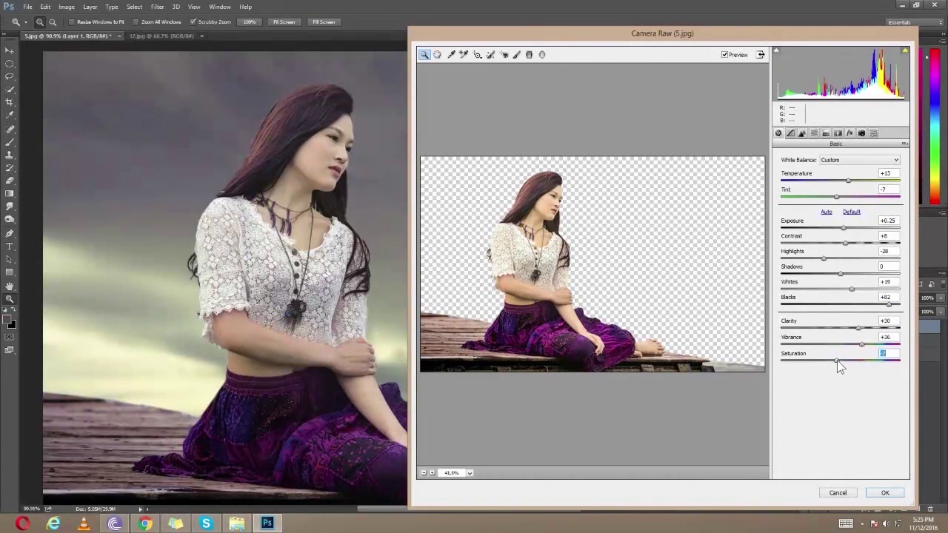
pyautogui.click(850, 181)
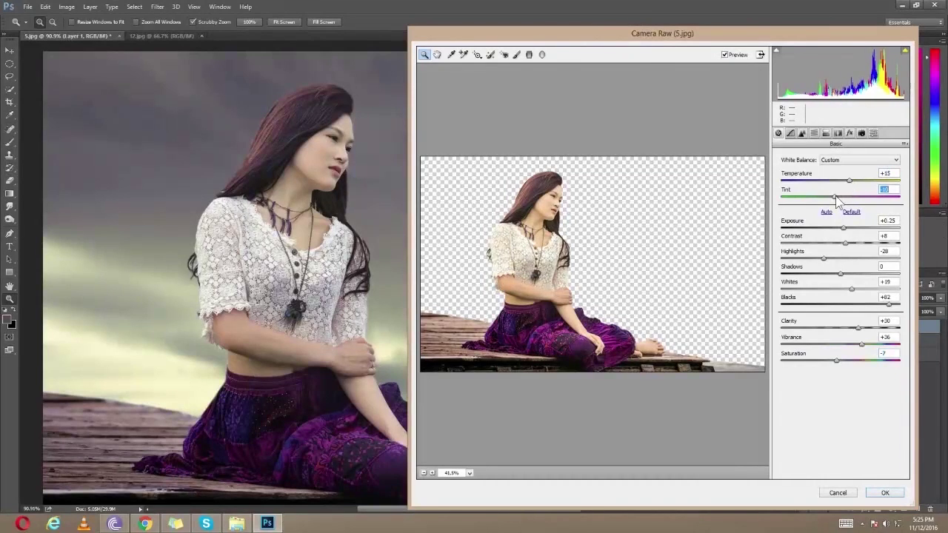
pyautogui.moveTo(831, 200); pyautogui.dragTo(841, 206)
pyautogui.click(884, 493)
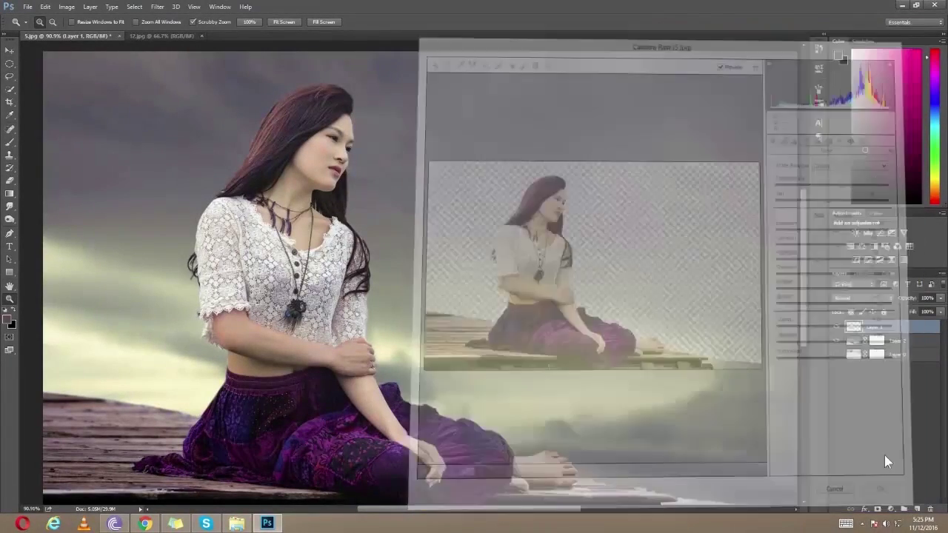
pyautogui.scroll(-1, 459, 206)
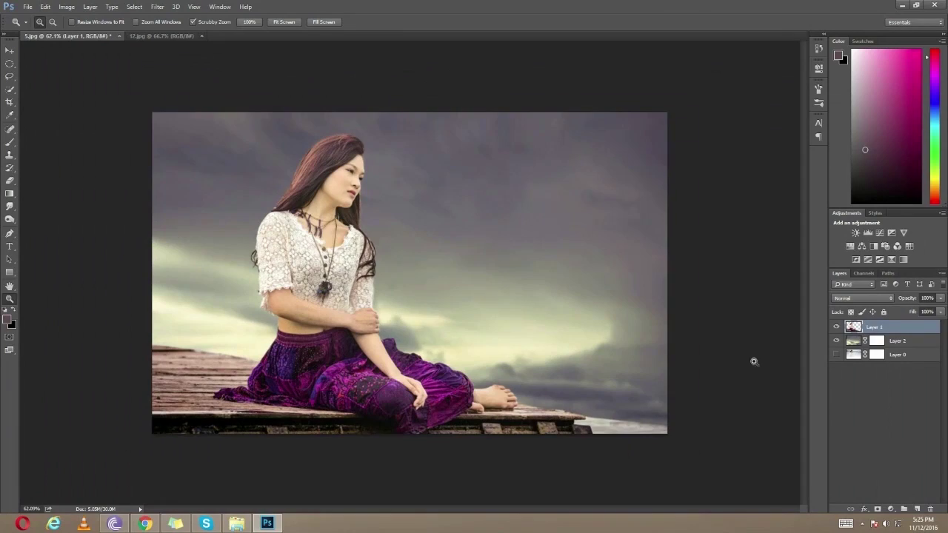
pyautogui.click(599, 317)
# Switch to Chrome and return to the Google Images results tab.
pyautogui.hotkey('alt', 'Tab')
pyautogui.click(397, 7)
pyautogui.click(333, 8)
pyautogui.press('Home')
pyautogui.click(426, 7)
pyautogui.click(333, 7)
# Search Google Images for 'lense flare' and scroll through the results.
pyautogui.write('le')
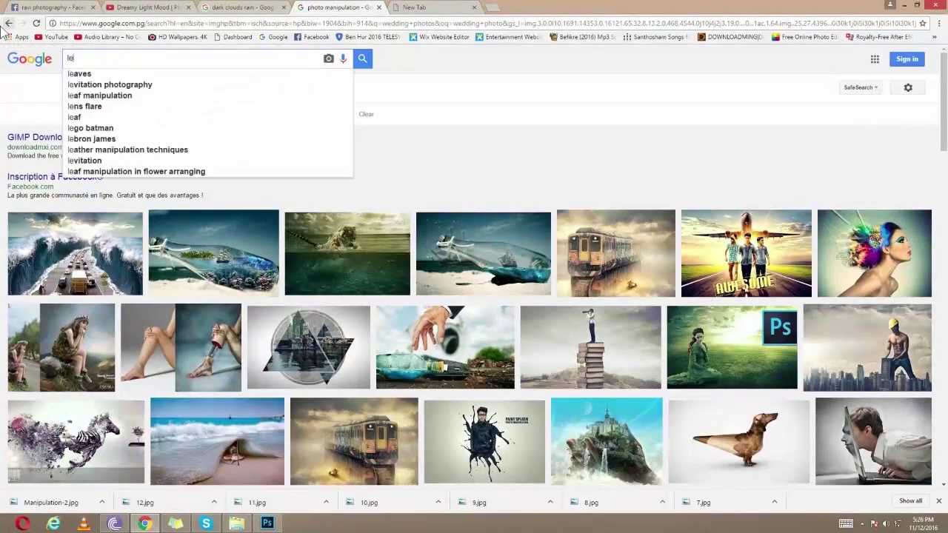
pyautogui.write('nse flare')
pyautogui.press('Return')
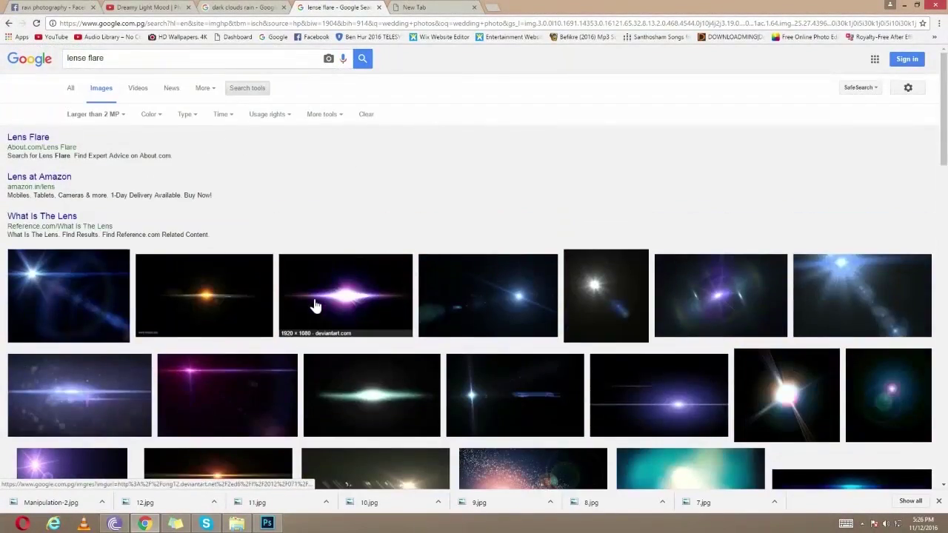
pyautogui.scroll(-5, 224, 162)
pyautogui.scroll(-2, 212, 203)
pyautogui.scroll(-2, 210, 226)
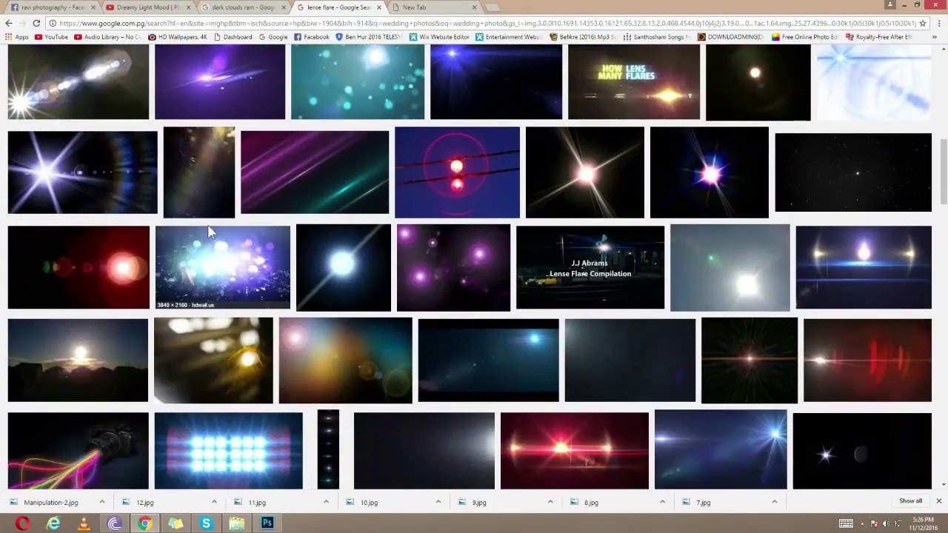
pyautogui.scroll(-2, 209, 231)
pyautogui.scroll(-1, 211, 231)
pyautogui.scroll(-1, 212, 231)
pyautogui.scroll(-2, 213, 230)
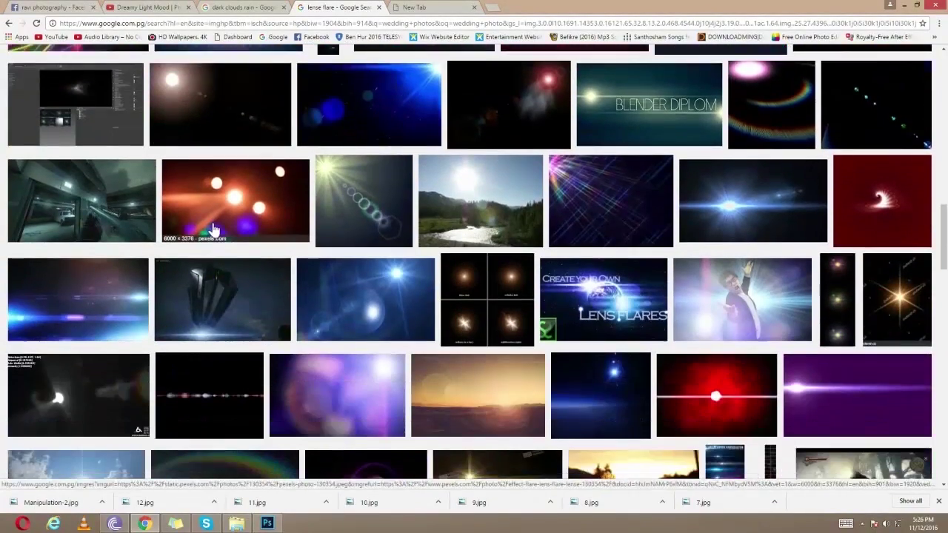
pyautogui.moveTo(942, 238); pyautogui.dragTo(941, 343)
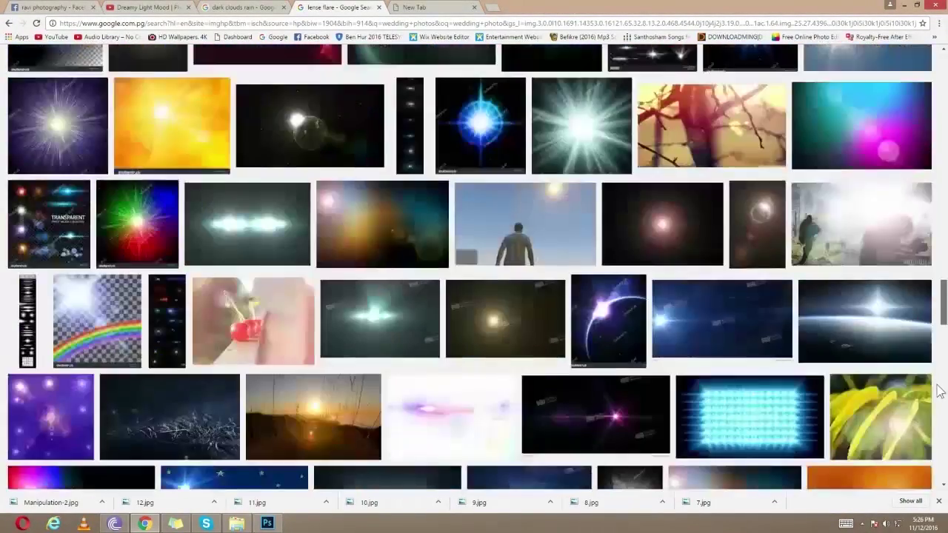
pyautogui.moveTo(941, 342)
pyautogui.mouseDown()
pyautogui.moveTo(934, 494)
pyautogui.moveTo(942, 66)
pyautogui.mouseUp()
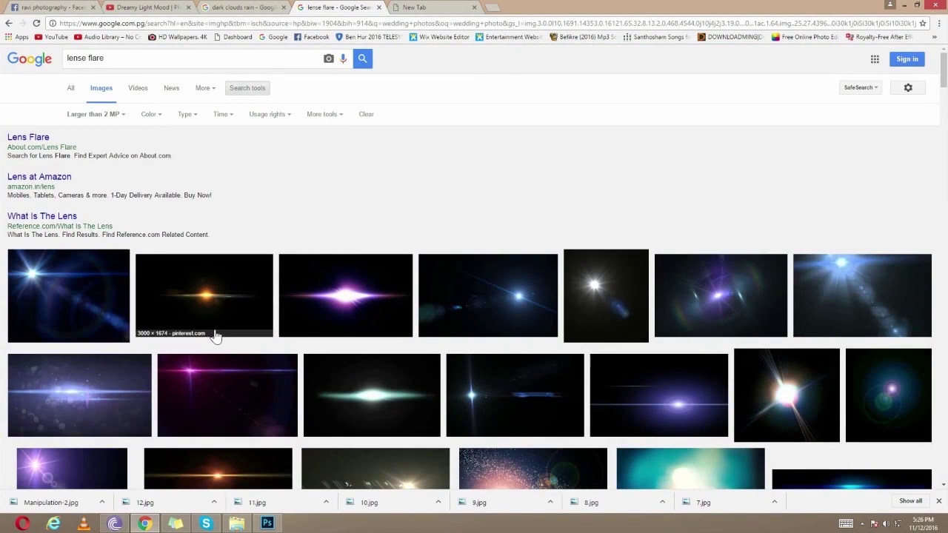
# Refine the search to 'lense flare sun', browse the results, and return to Photoshop.
pyautogui.click(121, 59)
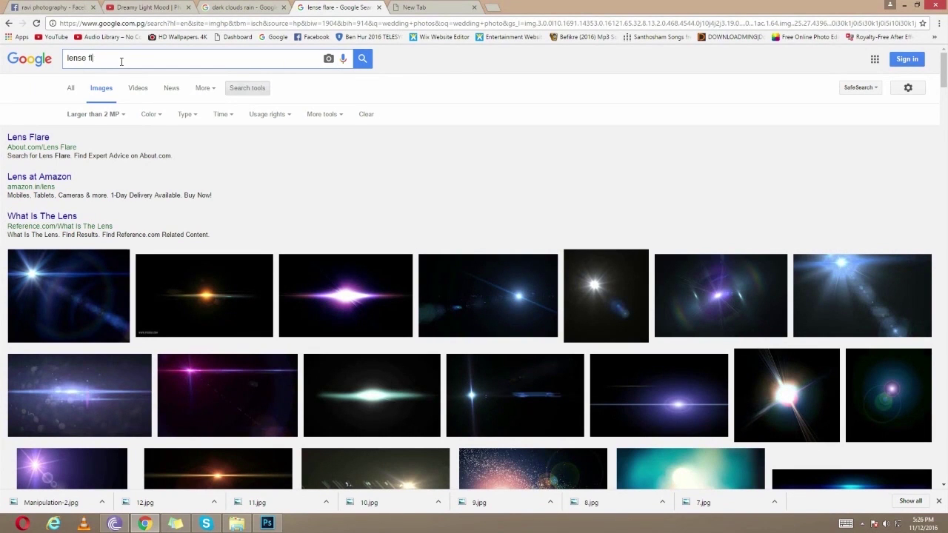
pyautogui.press('BackSpace')
pyautogui.press('BackSpace')
pyautogui.press('BackSpace')
pyautogui.press('Down')
pyautogui.press('Down')
pyautogui.press('Down')
pyautogui.press('Down')
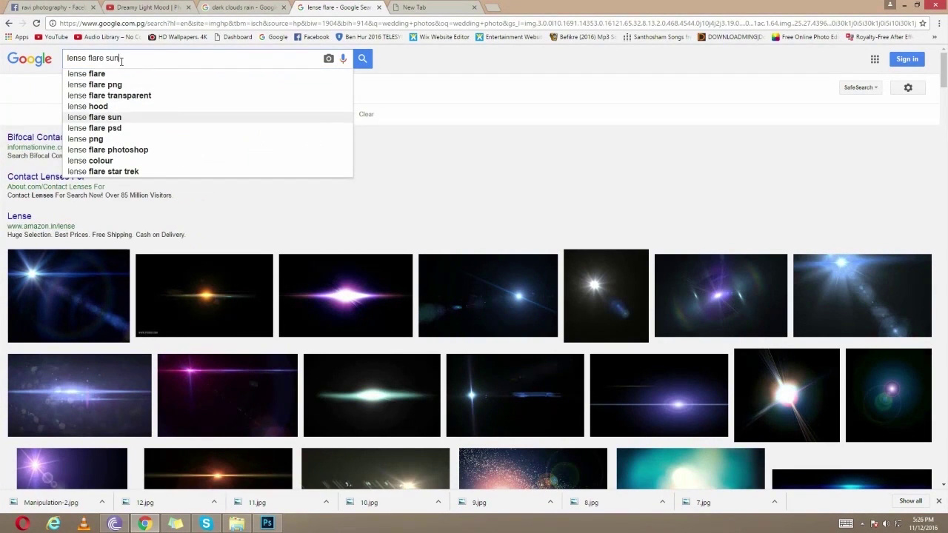
pyautogui.press('Down')
pyautogui.press('Return')
pyautogui.scroll(-1, 619, 304)
pyautogui.scroll(-4, 617, 300)
pyautogui.scroll(-1, 616, 298)
pyautogui.scroll(-3, 614, 296)
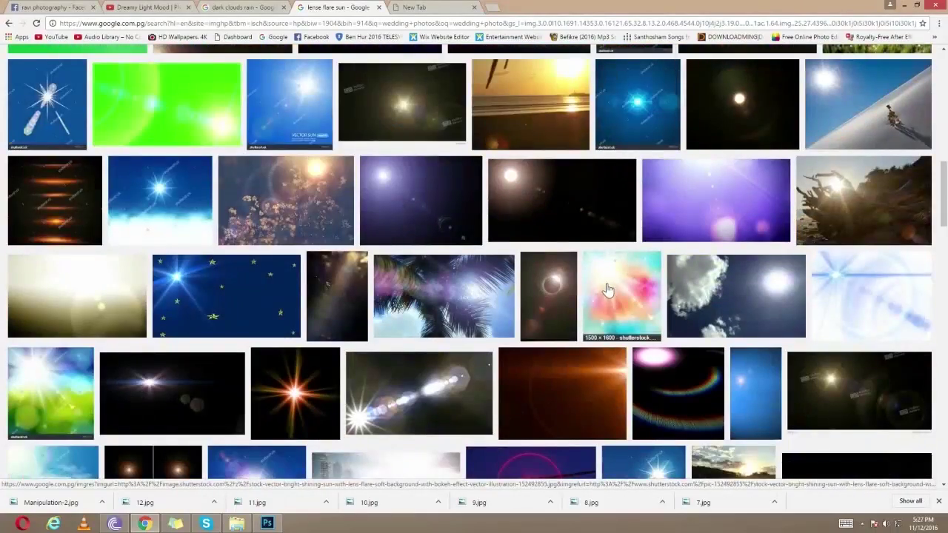
pyautogui.scroll(-2, 608, 289)
pyautogui.scroll(-2, 607, 289)
pyautogui.scroll(-3, 607, 289)
pyautogui.scroll(-2, 607, 289)
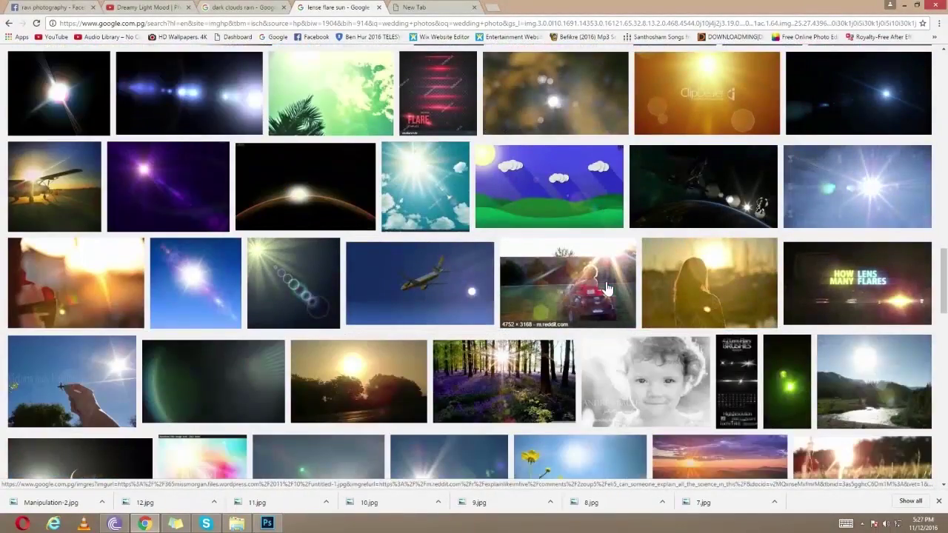
pyautogui.scroll(-2, 606, 287)
pyautogui.scroll(-3, 606, 288)
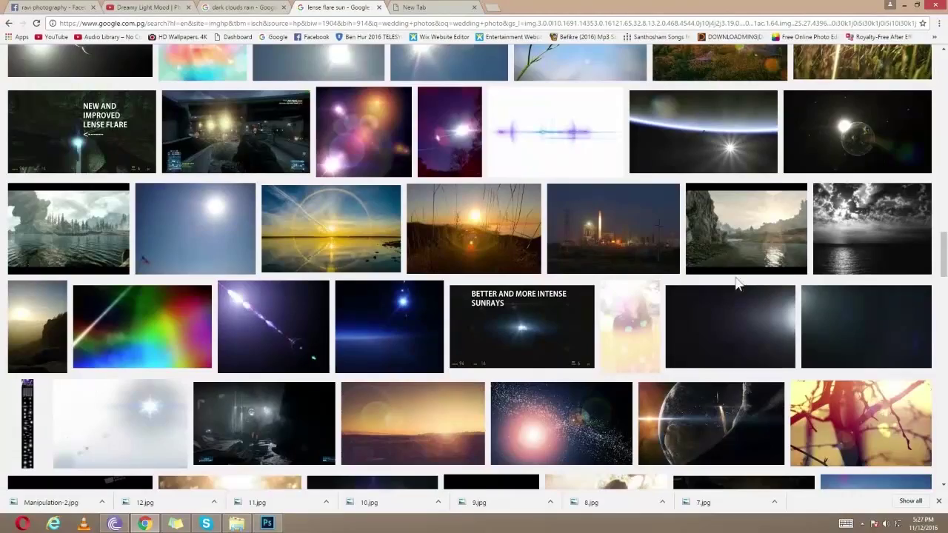
pyautogui.moveTo(944, 267); pyautogui.dragTo(944, 354)
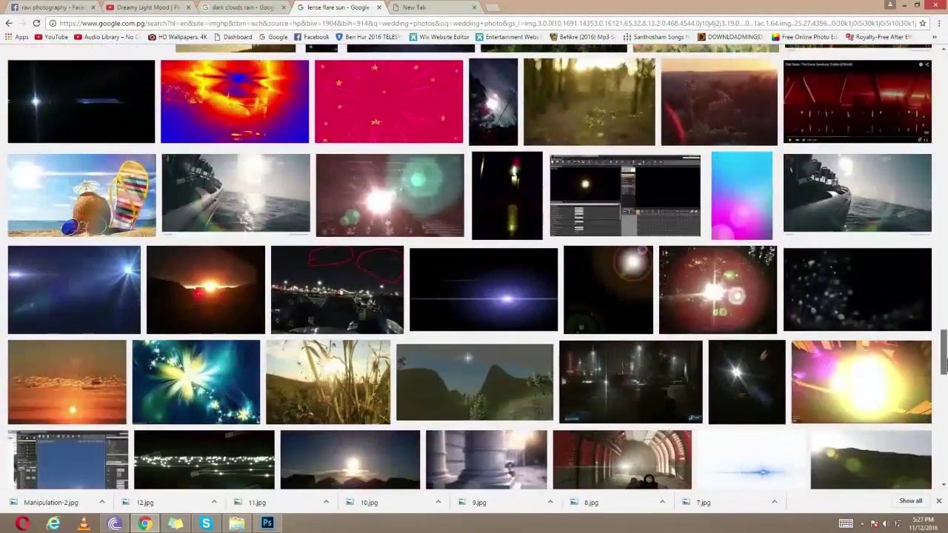
pyautogui.moveTo(944, 354); pyautogui.dragTo(945, 393)
pyautogui.click(904, 6)
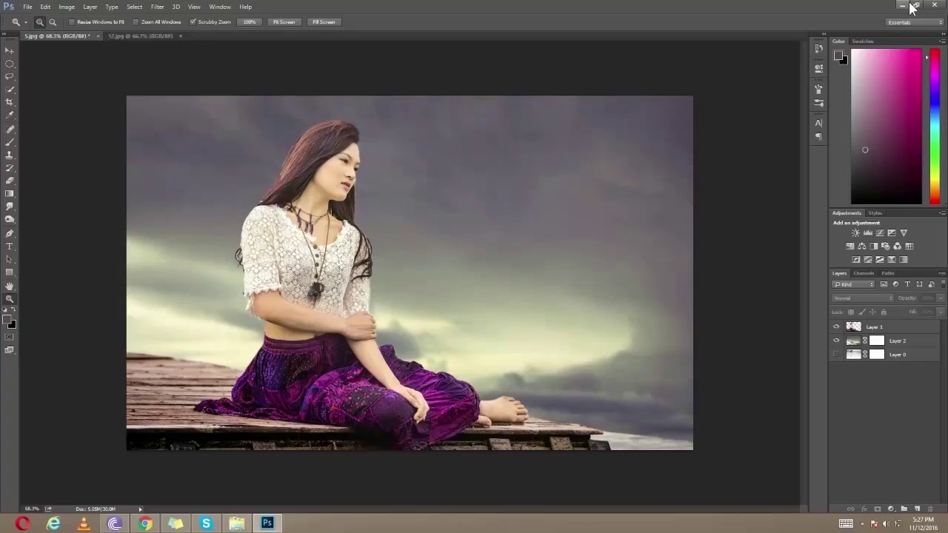
# Add a new layer and draw a circular elliptical selection at the photo's upper left.
pyautogui.click(916, 509)
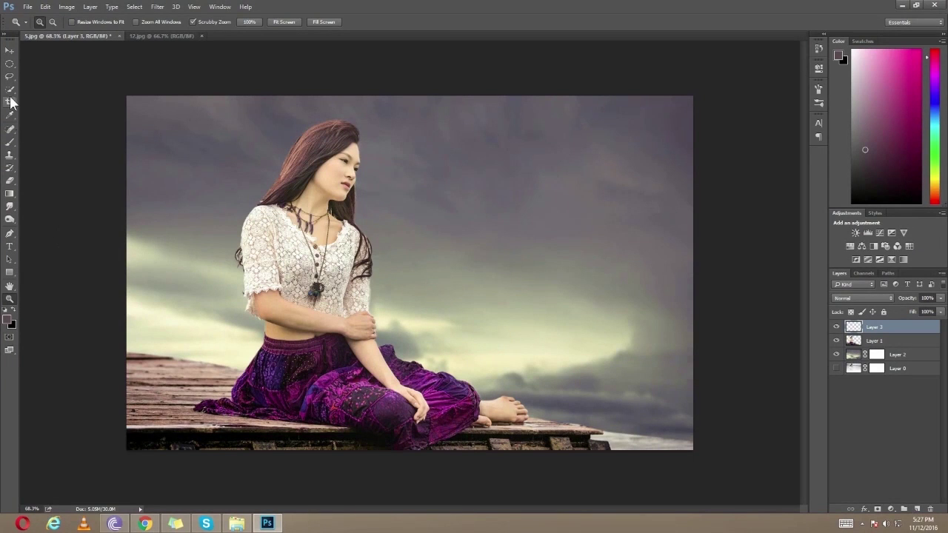
pyautogui.rightClick(9, 64)
pyautogui.click(52, 74)
pyautogui.moveTo(133, 108); pyautogui.dragTo(311, 297)
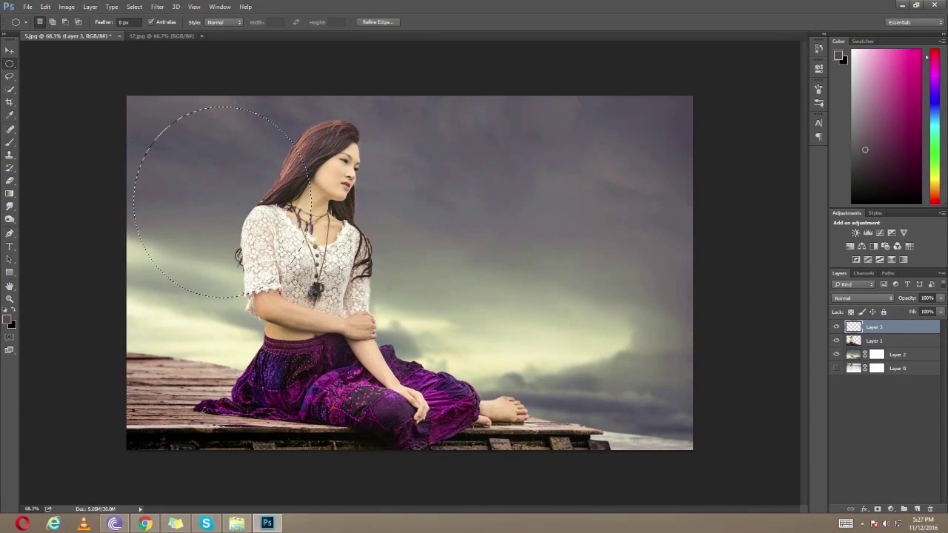
pyautogui.moveTo(231, 277); pyautogui.dragTo(189, 234)
# Start a custom gradient from the Red, Green preset with a white left stop and brown-orange right stop.
pyautogui.click(10, 194)
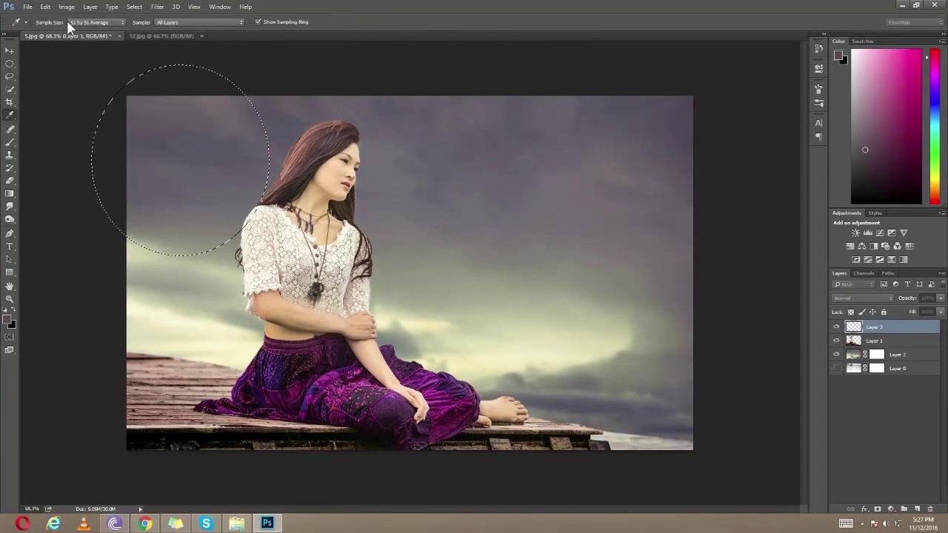
pyautogui.click(67, 22)
pyautogui.click(431, 127)
pyautogui.click(569, 262)
pyautogui.click(424, 304)
pyautogui.moveTo(751, 409); pyautogui.dragTo(751, 444)
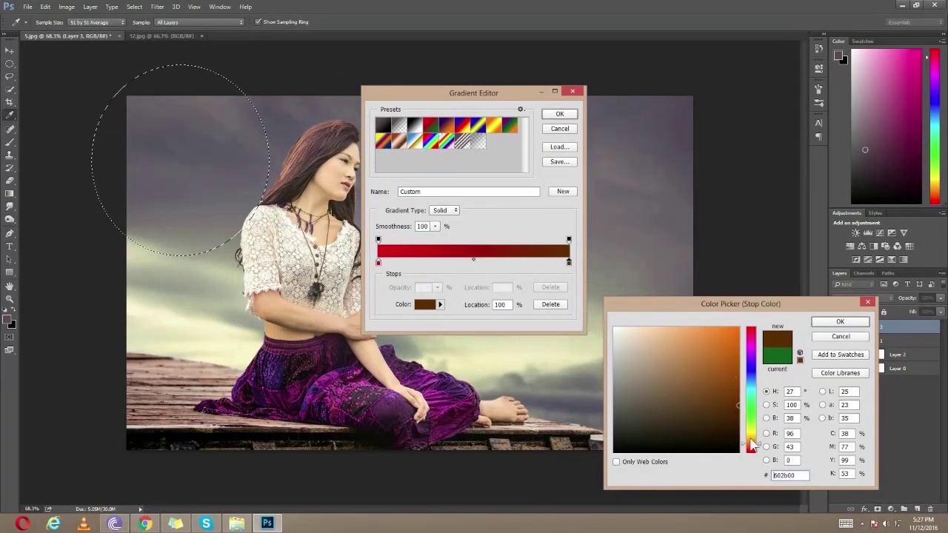
pyautogui.click(736, 333)
pyautogui.click(839, 321)
pyautogui.click(379, 262)
pyautogui.click(424, 304)
pyautogui.click(614, 328)
# Add a bright orange #ff5704 middle stop at 62%, adjust the white stop and opacity stop.
pyautogui.click(840, 322)
pyautogui.click(476, 262)
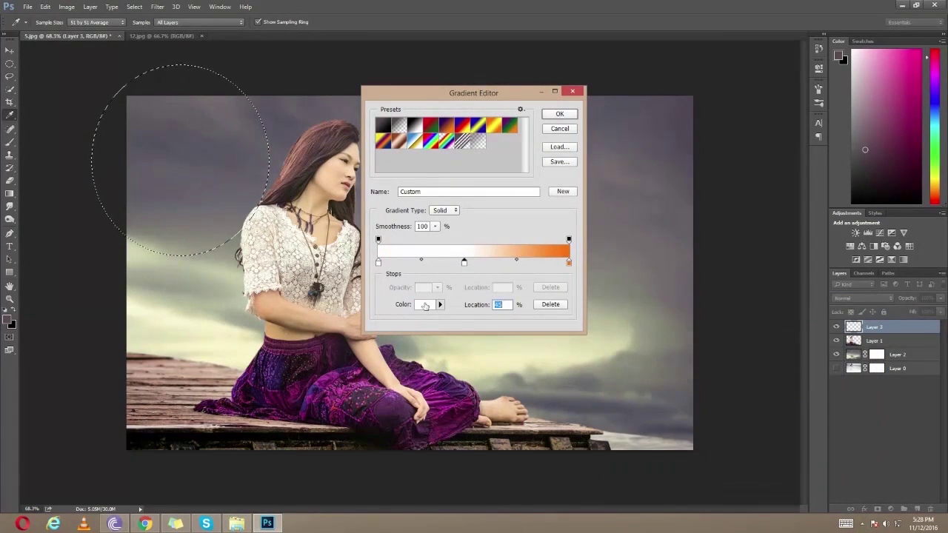
pyautogui.click(428, 304)
pyautogui.moveTo(751, 451); pyautogui.dragTo(751, 444)
pyautogui.click(736, 328)
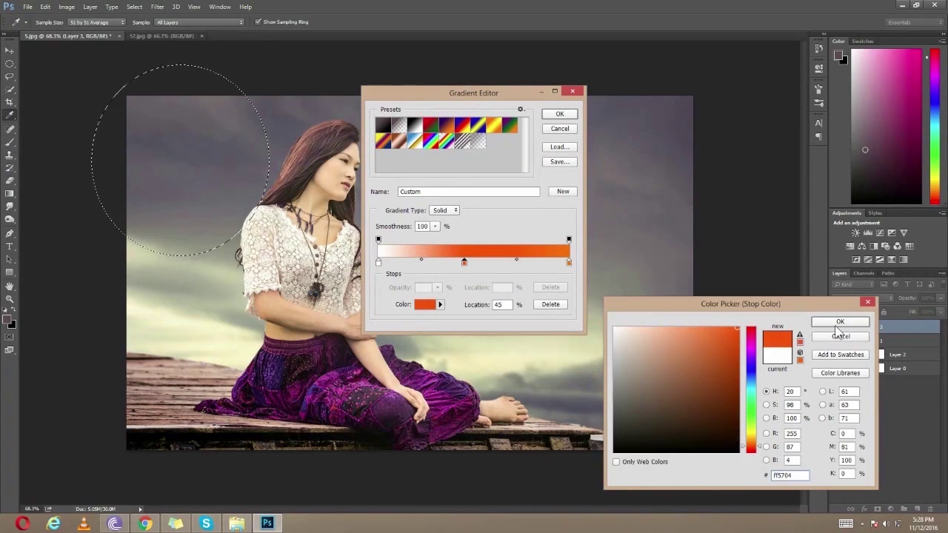
pyautogui.click(839, 322)
pyautogui.moveTo(378, 262); pyautogui.dragTo(394, 262)
pyautogui.click(386, 239)
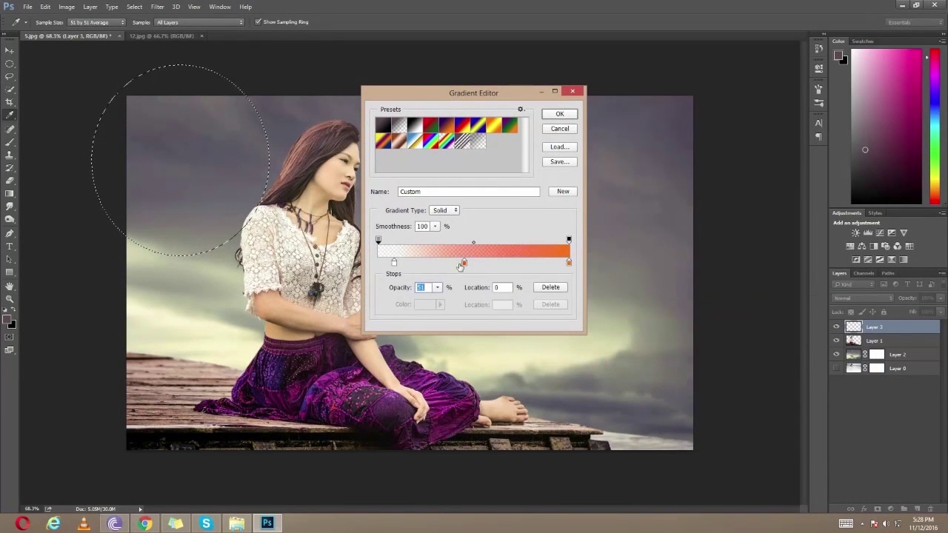
pyautogui.click(393, 263)
pyautogui.moveTo(463, 263); pyautogui.dragTo(478, 263)
pyautogui.click(561, 112)
# Fill the circle with a radial white-to-orange gradient glow.
pyautogui.moveTo(184, 132); pyautogui.dragTo(185, 237)
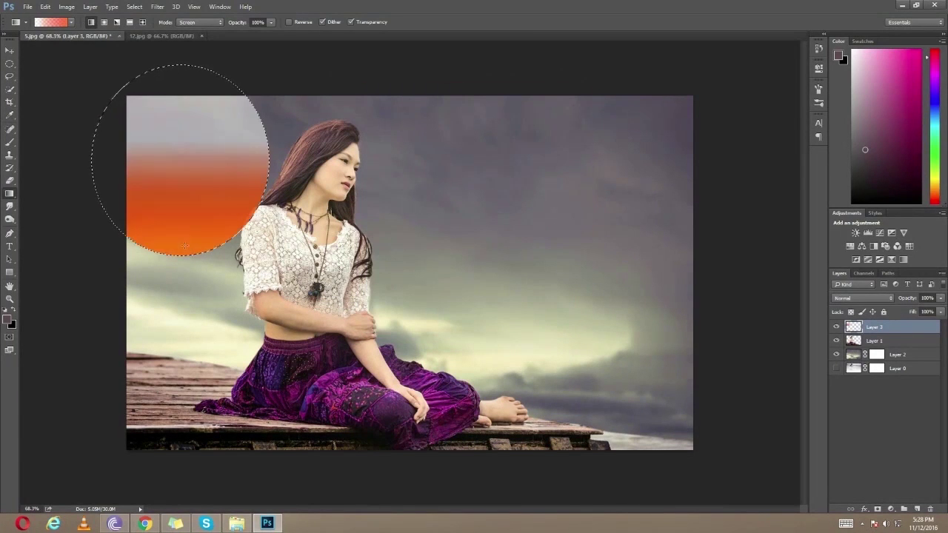
pyautogui.click(103, 21)
pyautogui.moveTo(151, 126); pyautogui.dragTo(222, 222)
pyautogui.hotkey('ctrl', 'alt', 'z')
pyautogui.hotkey('ctrl', 'alt', 'z')
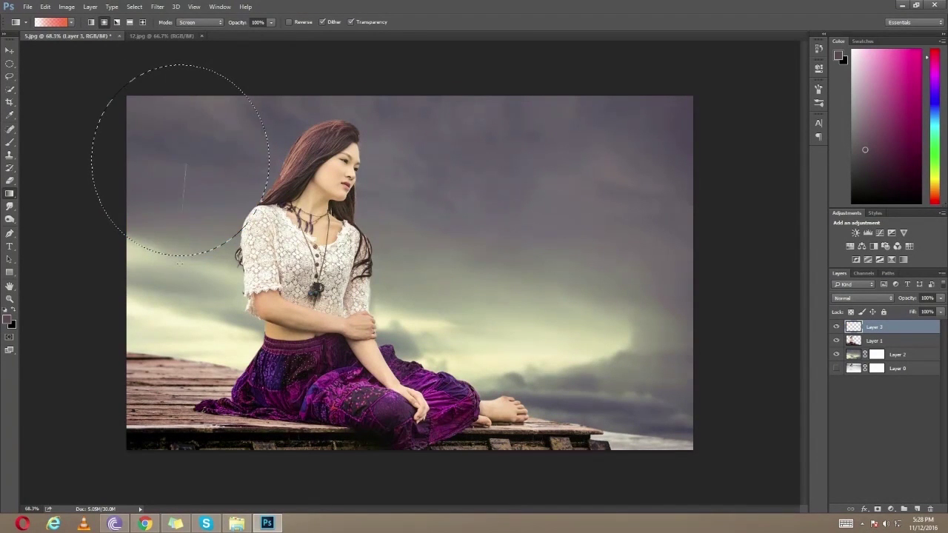
pyautogui.moveTo(185, 159); pyautogui.dragTo(185, 296)
# Set Layer 3 to Linear Dodge (Add) blending at 100% opacity.
pyautogui.click(878, 415)
pyautogui.click(873, 325)
pyautogui.click(863, 298)
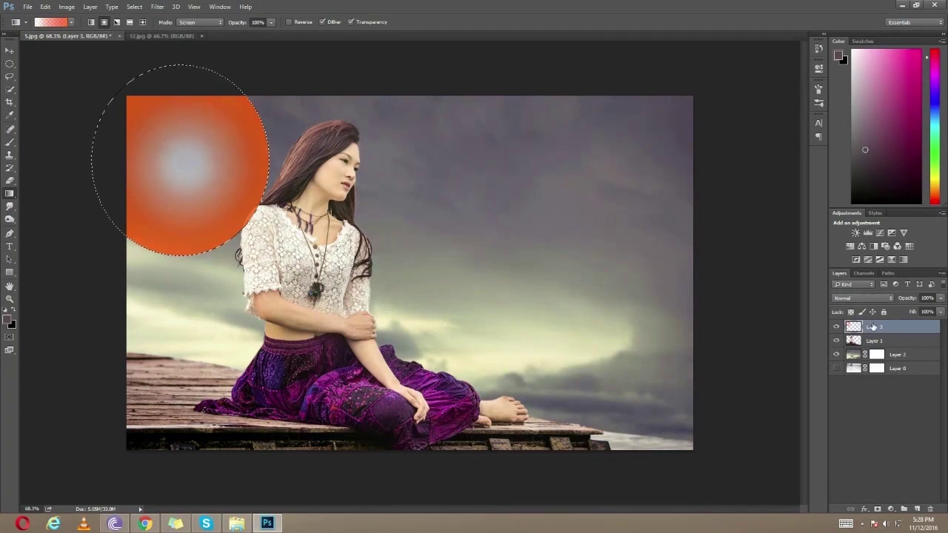
pyautogui.click(865, 298)
pyautogui.press('Down')
pyautogui.press('Down')
pyautogui.press('Down')
pyautogui.press('Down')
pyautogui.press('Down')
pyautogui.press('Down')
pyautogui.press('Down')
pyautogui.press('Down')
pyautogui.press('Down')
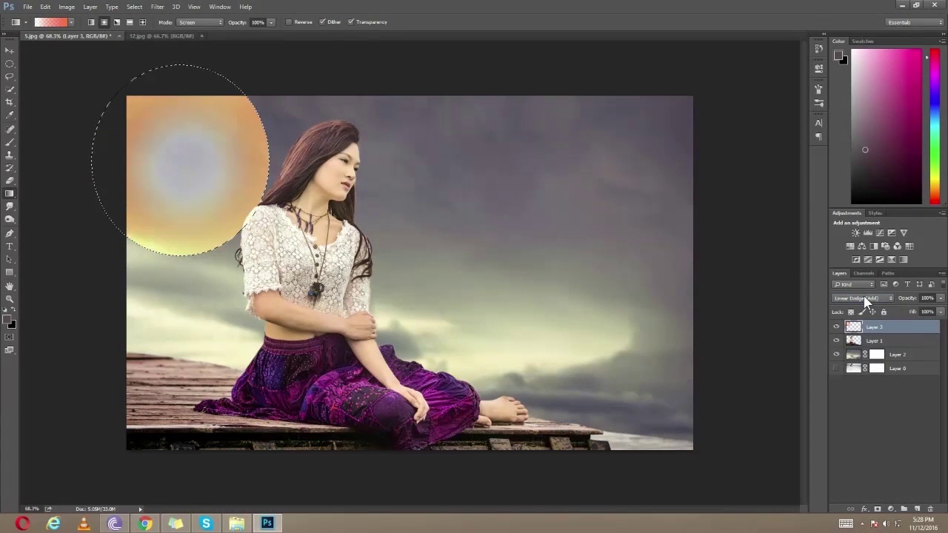
pyautogui.moveTo(913, 313); pyautogui.dragTo(922, 312)
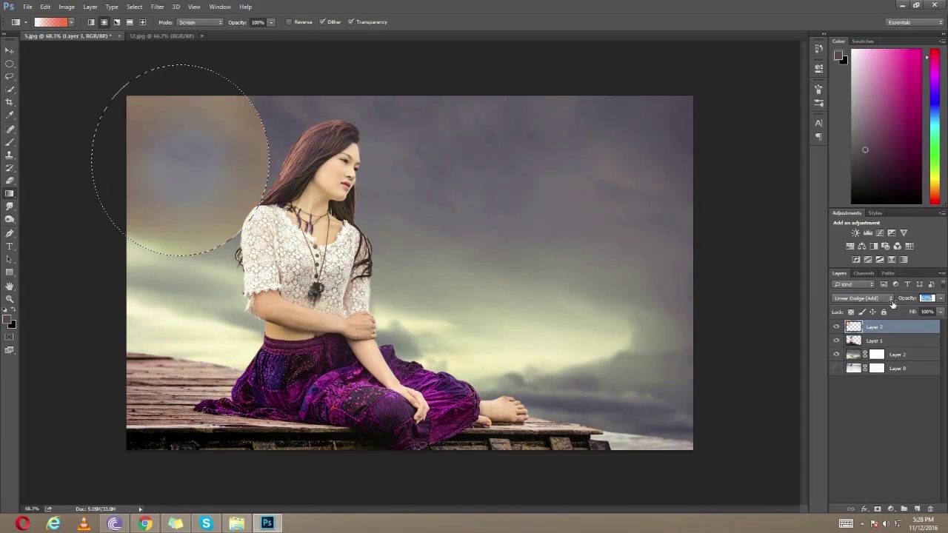
# Deselect the circle and soften the glow with a 126.2 px Gaussian Blur.
pyautogui.click(9, 77)
pyautogui.hotkey('ctrl', 'd')
pyautogui.click(158, 7)
pyautogui.moveTo(160, 106)
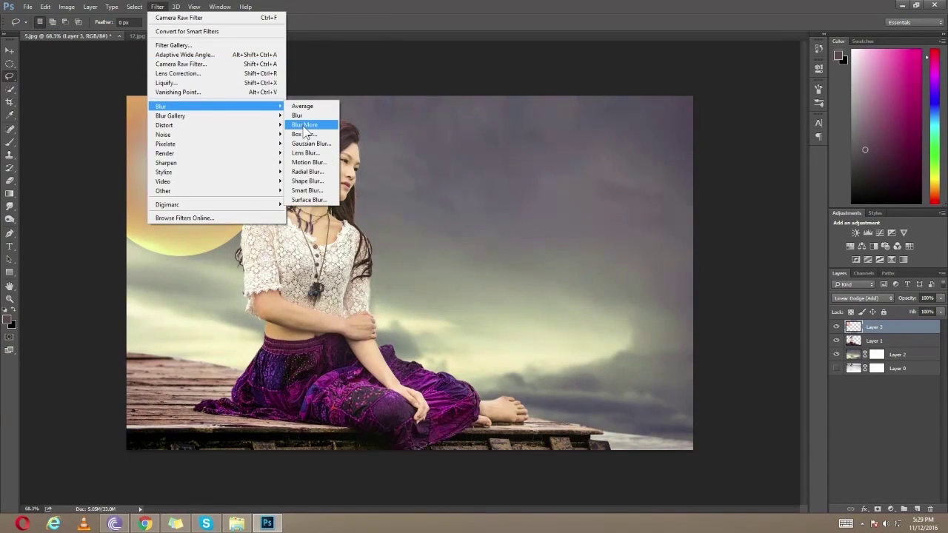
pyautogui.click(310, 144)
pyautogui.moveTo(728, 236); pyautogui.dragTo(764, 237)
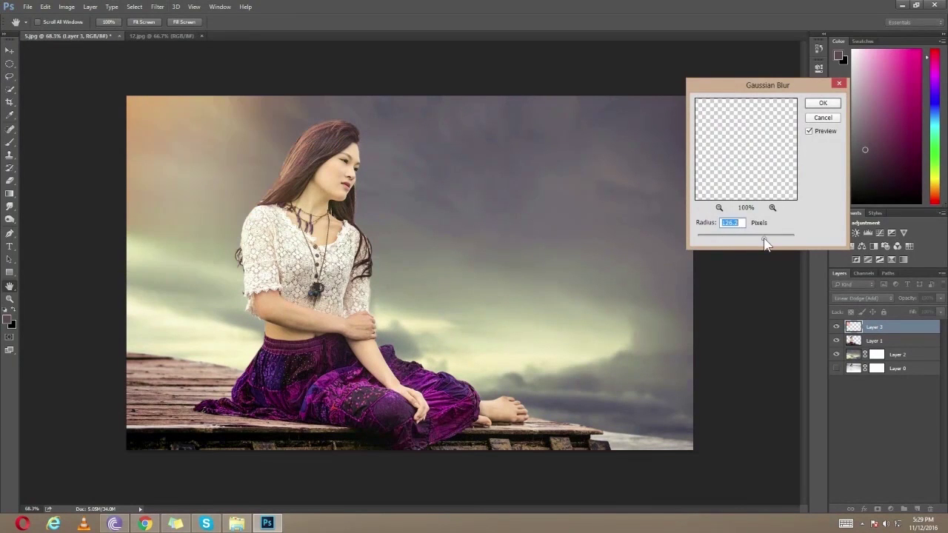
pyautogui.click(822, 103)
pyautogui.click(867, 416)
pyautogui.scroll(1, 434, 226)
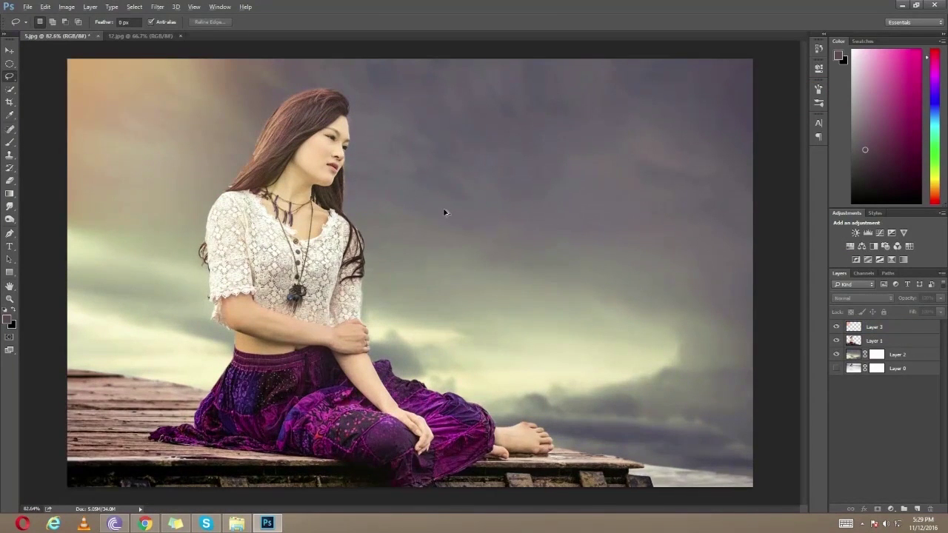
# Add a Curves adjustment layer and shape an S-curve on RGB for more contrast.
pyautogui.click(890, 509)
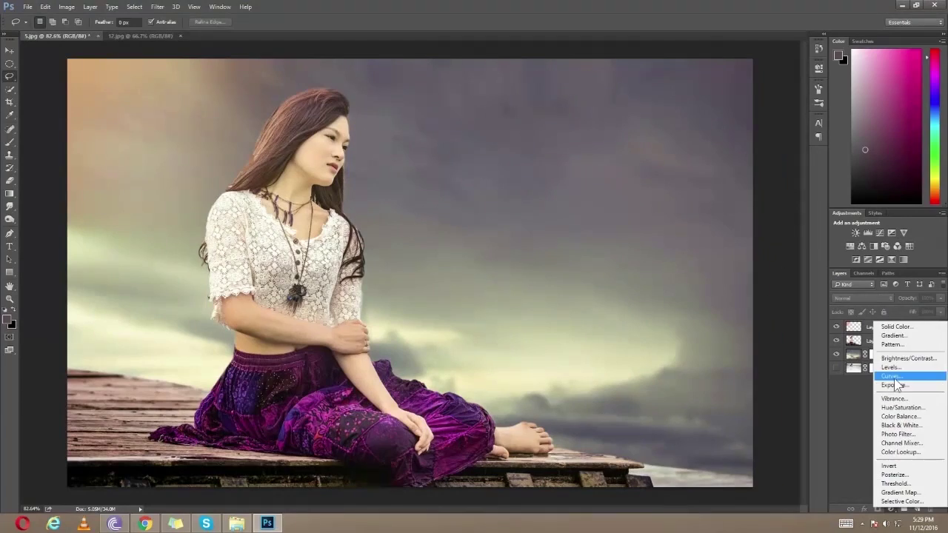
pyautogui.click(890, 376)
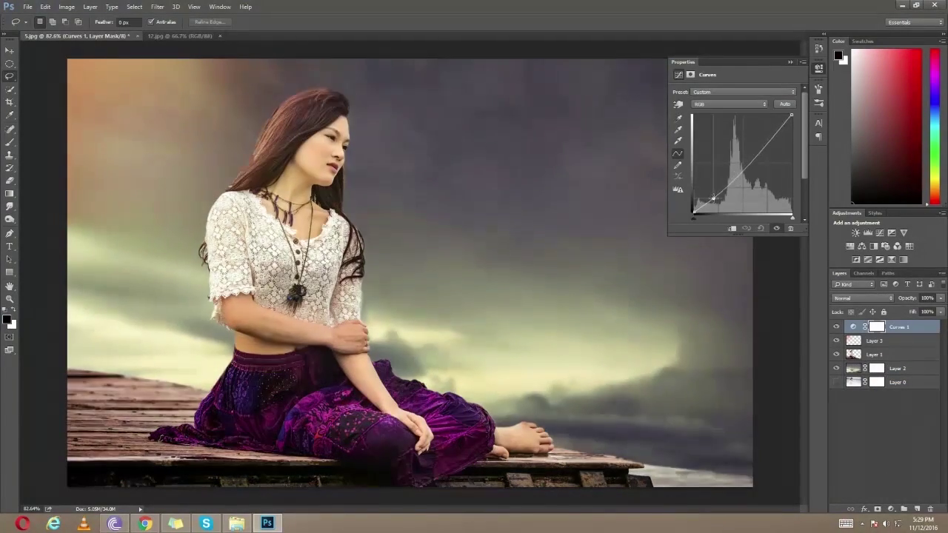
pyautogui.moveTo(710, 195); pyautogui.dragTo(710, 197)
pyautogui.moveTo(766, 139); pyautogui.dragTo(773, 132)
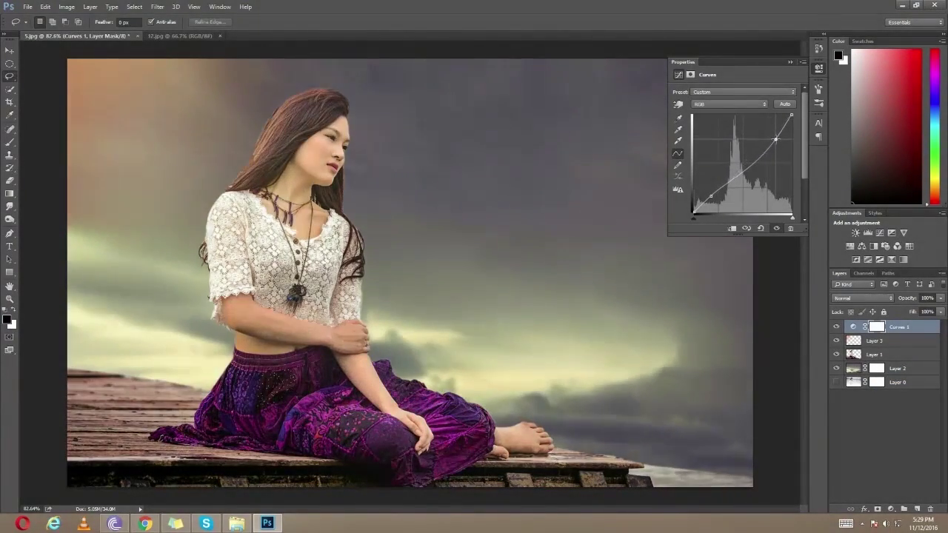
pyautogui.moveTo(711, 197); pyautogui.dragTo(713, 198)
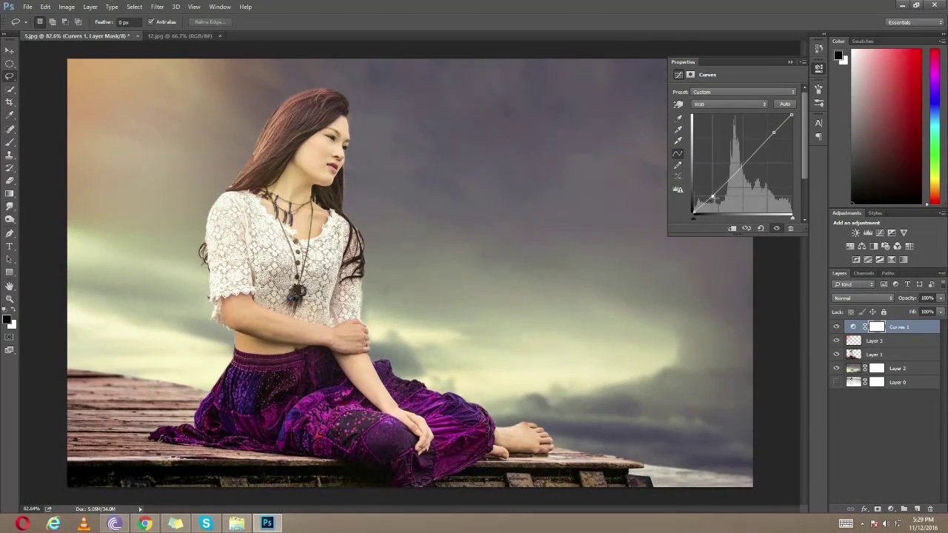
# Pull down the Red curve and tweak the Green curve to cool the photo bluish-grey.
pyautogui.click(716, 104)
pyautogui.click(717, 127)
pyautogui.moveTo(765, 137); pyautogui.dragTo(758, 156)
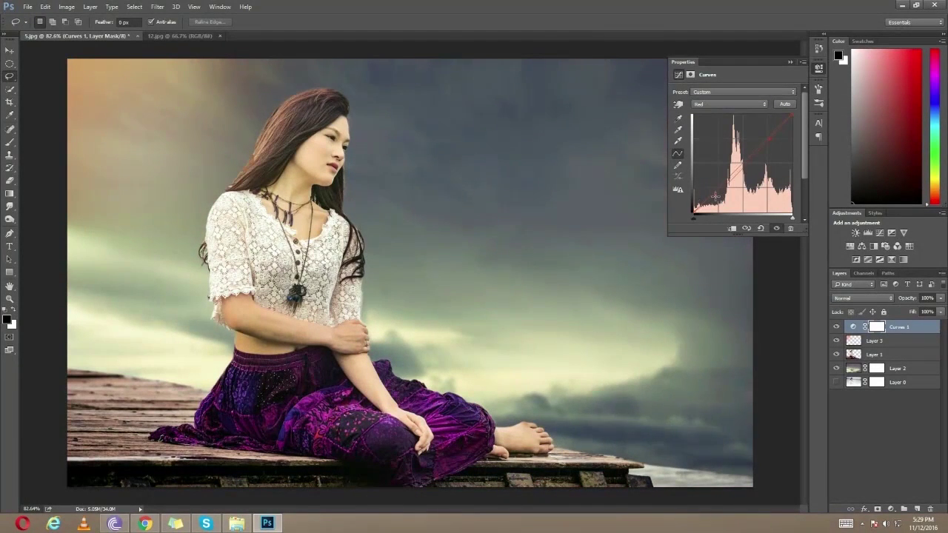
pyautogui.click(726, 104)
pyautogui.click(722, 139)
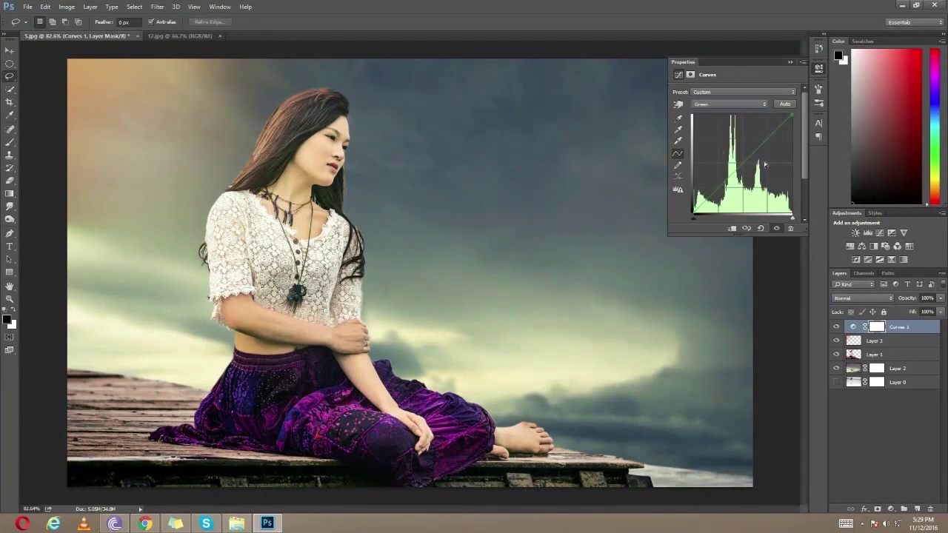
pyautogui.moveTo(764, 145); pyautogui.dragTo(767, 144)
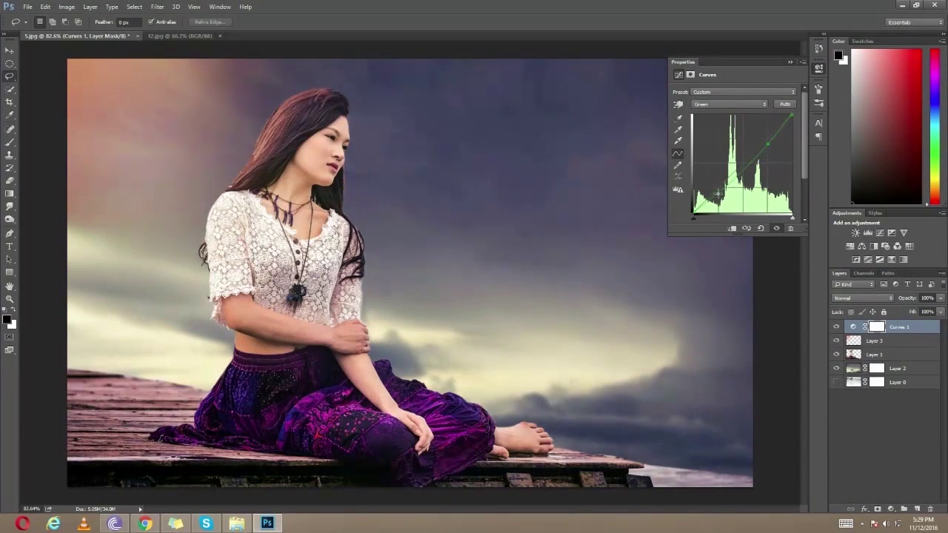
pyautogui.moveTo(718, 194); pyautogui.dragTo(717, 189)
pyautogui.click(791, 62)
pyautogui.click(855, 465)
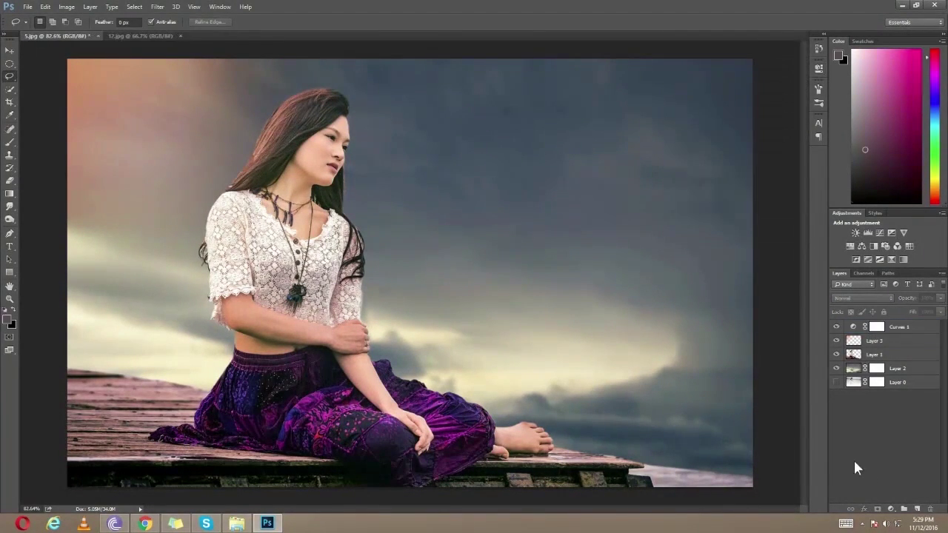
pyautogui.scroll(2, 295, 323)
# Select Layer 1 and ready the Dodge tool (Highlights, 10% exposure) with a 25 px brush.
pyautogui.scroll(5, 197, 328)
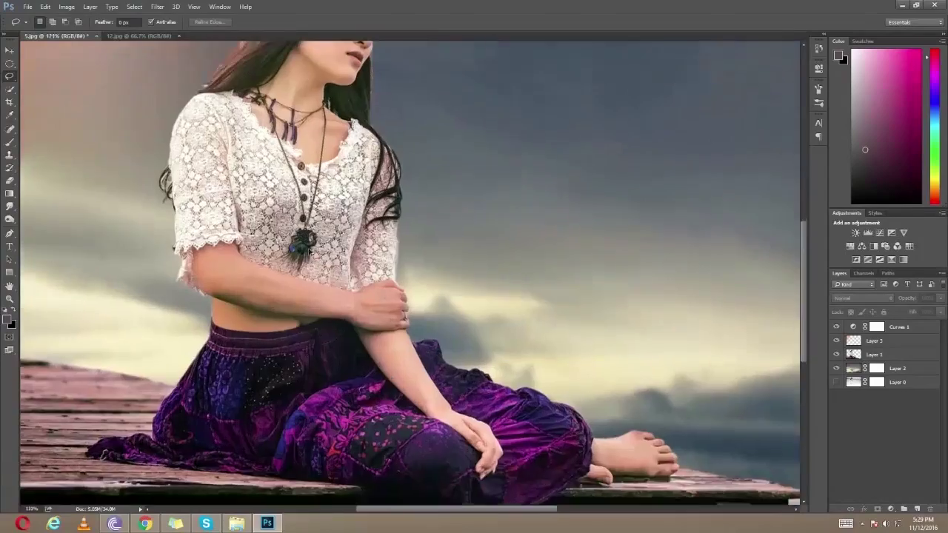
pyautogui.press('b')
pyautogui.rightClick(164, 207)
pyautogui.click(871, 349)
pyautogui.rightClick(379, 301)
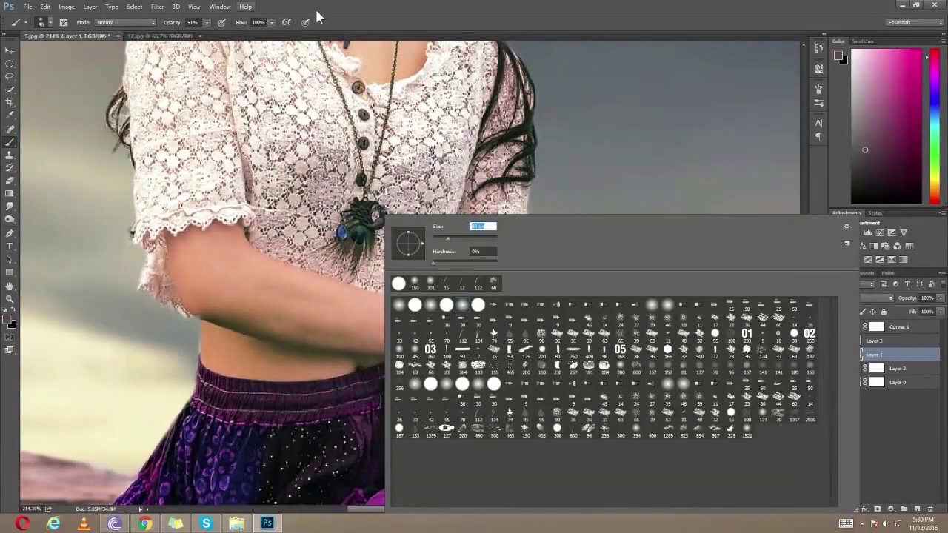
pyautogui.press('Return')
pyautogui.click(8, 219)
pyautogui.click(33, 219)
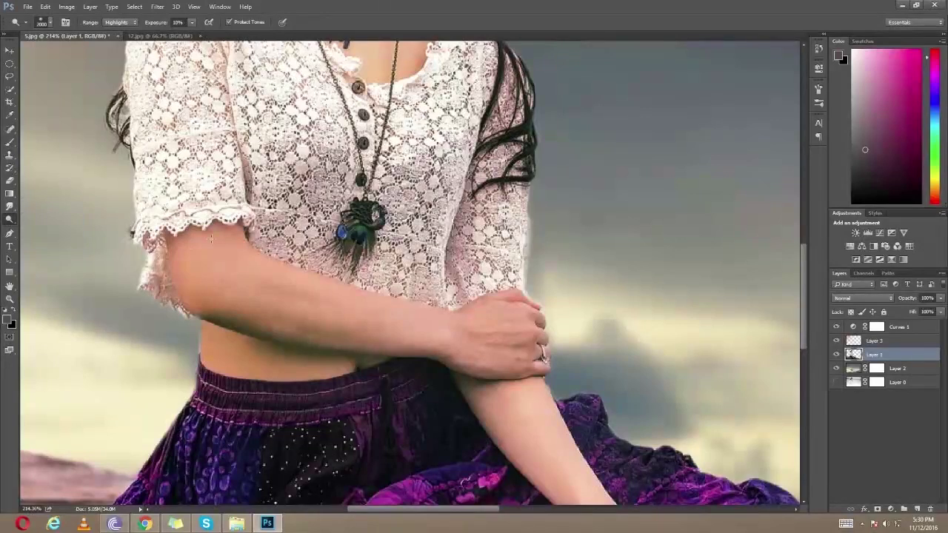
pyautogui.rightClick(468, 194)
pyautogui.write('25')
pyautogui.press('Return')
pyautogui.press('Return')
# Dodge the skin of her upper arm, forearm and hand to lighten them.
pyautogui.moveTo(246, 282)
pyautogui.mouseDown()
pyautogui.moveTo(271, 302)
pyautogui.moveTo(351, 318)
pyautogui.moveTo(221, 286)
pyautogui.moveTo(244, 297)
pyautogui.moveTo(239, 279)
pyautogui.mouseUp()
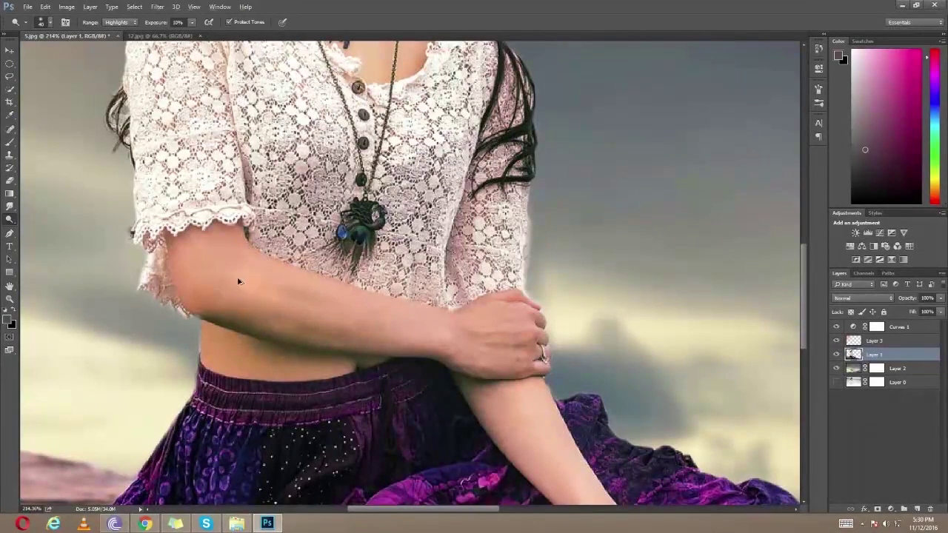
pyautogui.rightClick(5, 220)
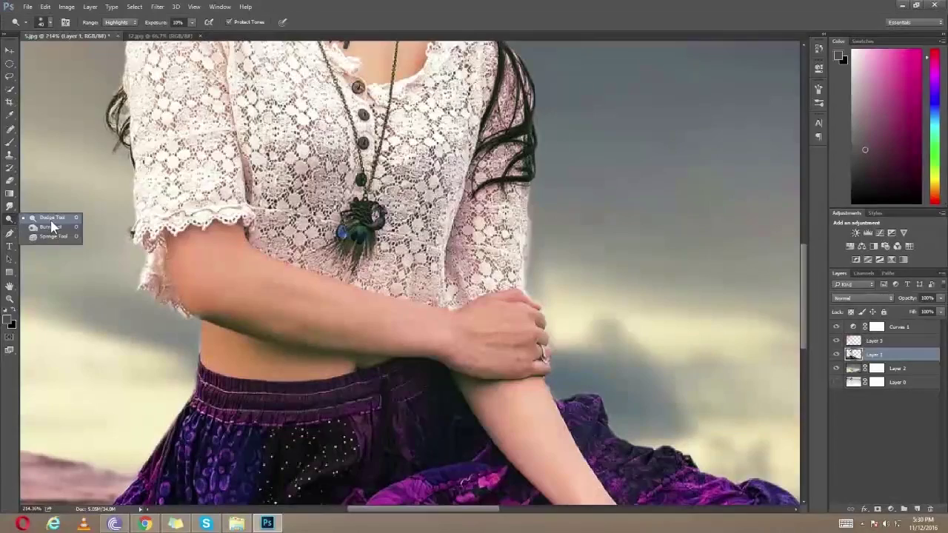
pyautogui.click(70, 217)
pyautogui.moveTo(188, 279)
pyautogui.mouseDown()
pyautogui.moveTo(197, 271)
pyautogui.moveTo(215, 292)
pyautogui.mouseUp()
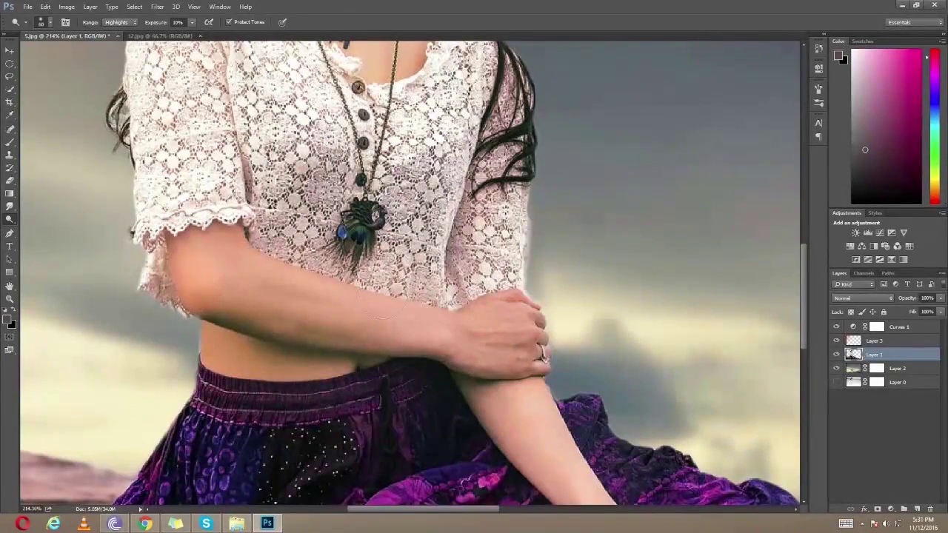
pyautogui.moveTo(281, 306); pyautogui.dragTo(293, 313)
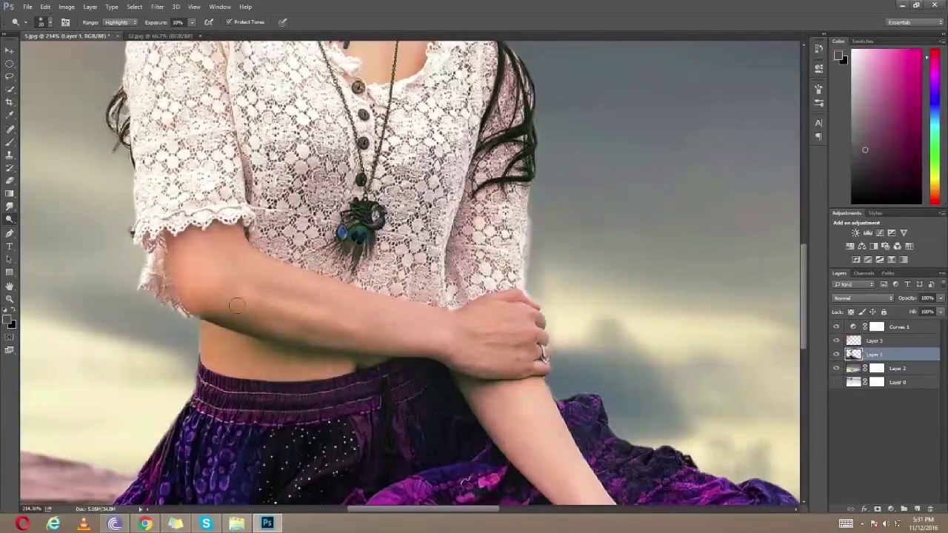
pyautogui.moveTo(294, 277); pyautogui.dragTo(234, 272)
pyautogui.click(239, 282)
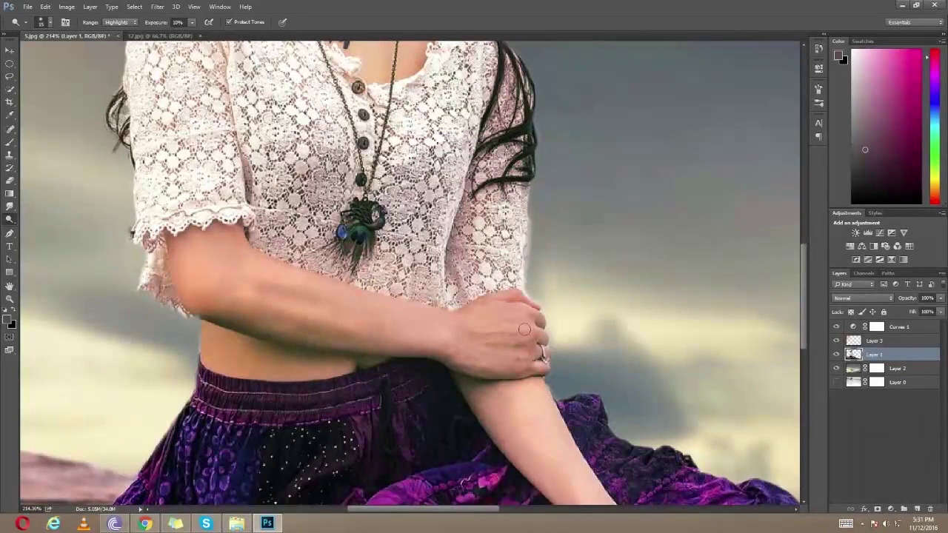
pyautogui.moveTo(508, 315); pyautogui.dragTo(507, 360)
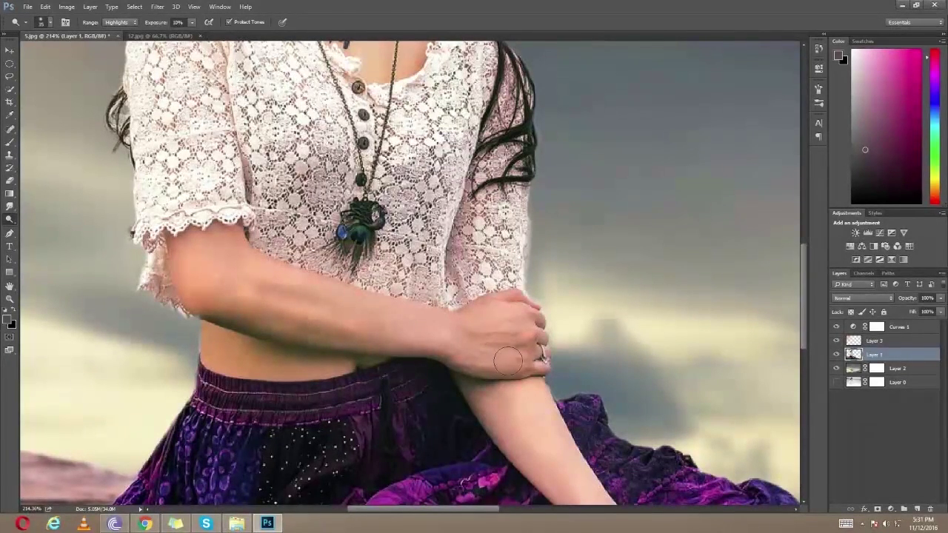
pyautogui.moveTo(429, 343); pyautogui.dragTo(373, 333)
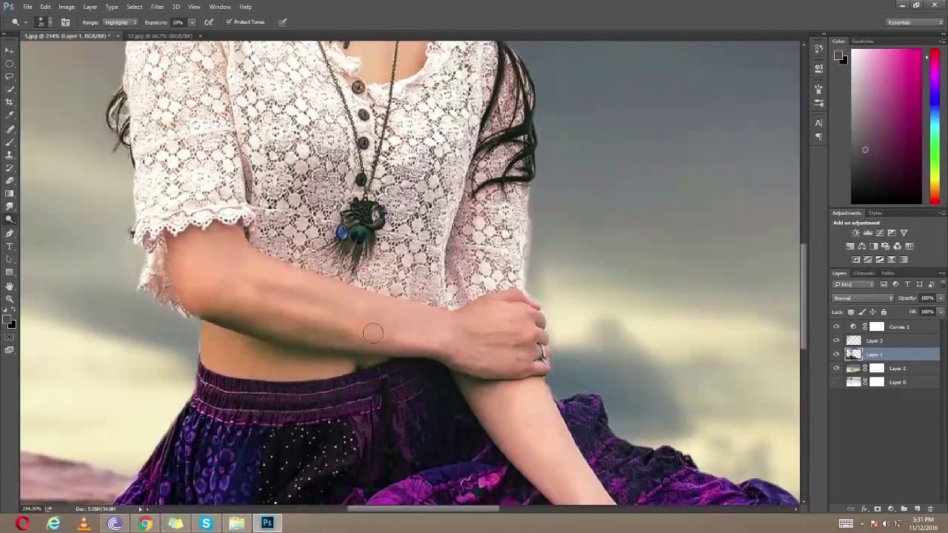
pyautogui.scroll(5, 393, 156)
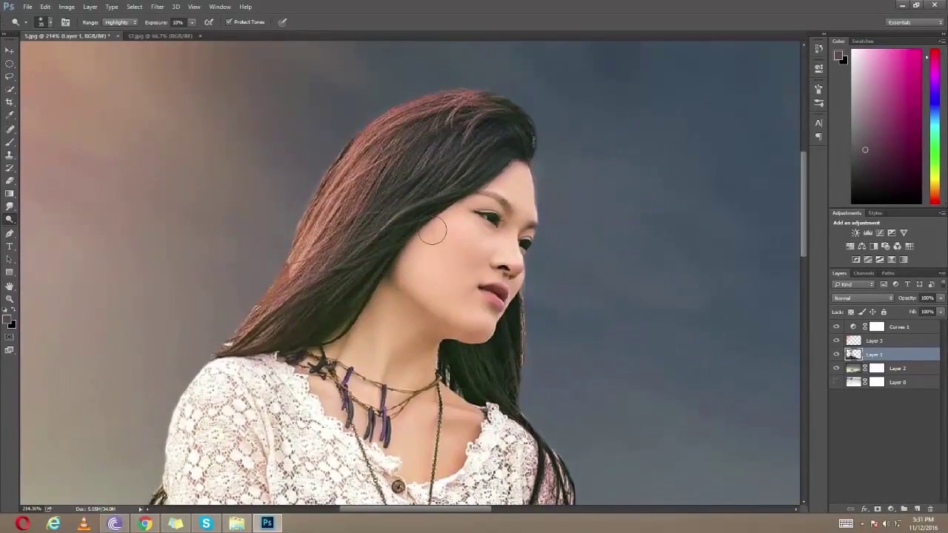
# Dodge the cheek, switch the Dodge range to Midtones, then lighten the neck and chin.
pyautogui.moveTo(426, 287); pyautogui.dragTo(456, 283)
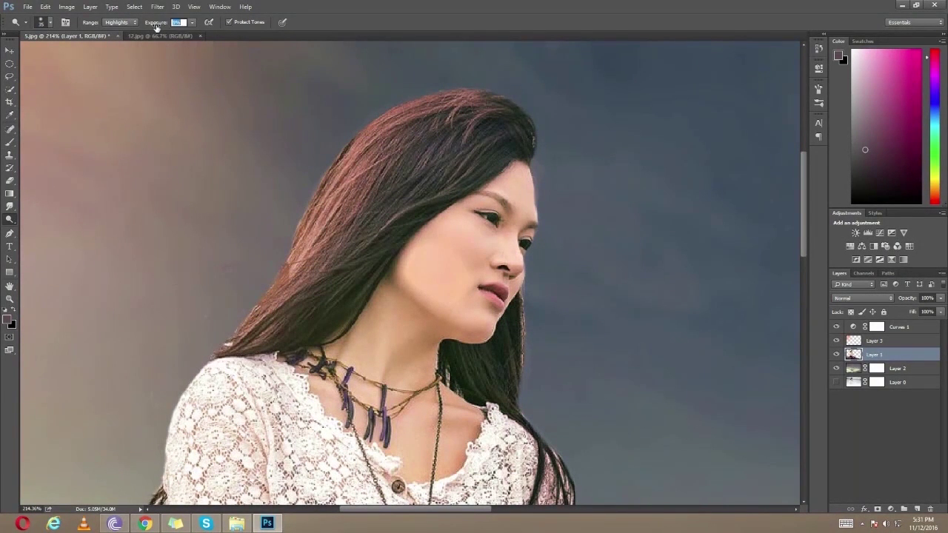
pyautogui.click(117, 21)
pyautogui.click(118, 34)
pyautogui.moveTo(390, 340); pyautogui.dragTo(356, 343)
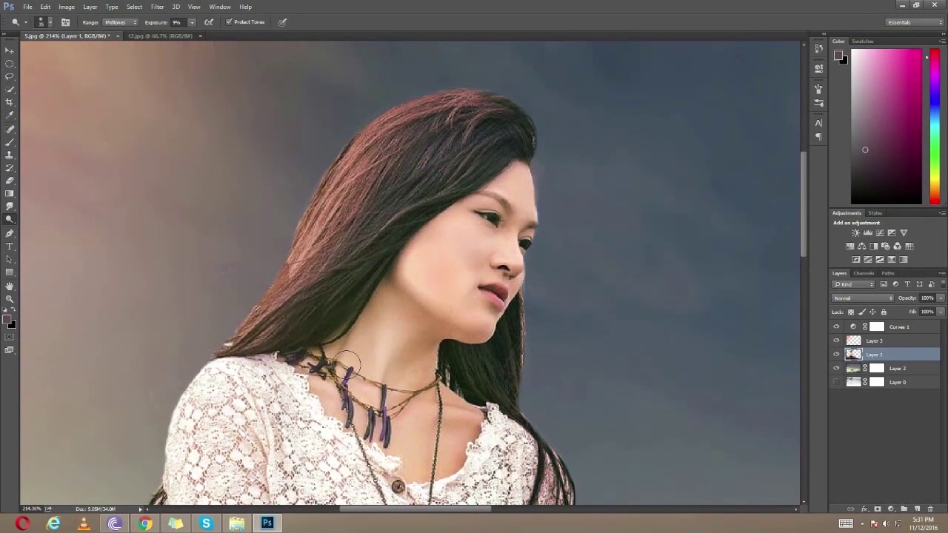
pyautogui.moveTo(422, 438); pyautogui.dragTo(452, 410)
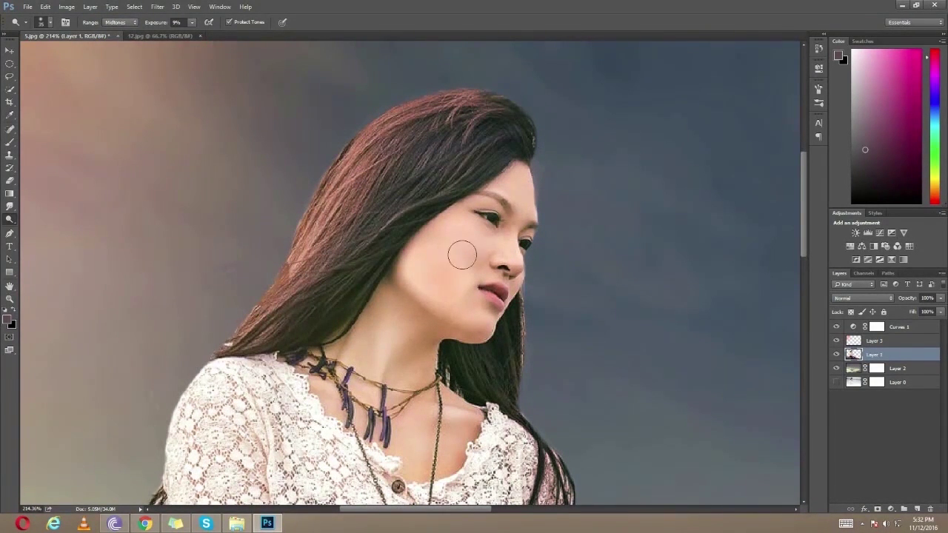
pyautogui.moveTo(481, 317); pyautogui.dragTo(479, 320)
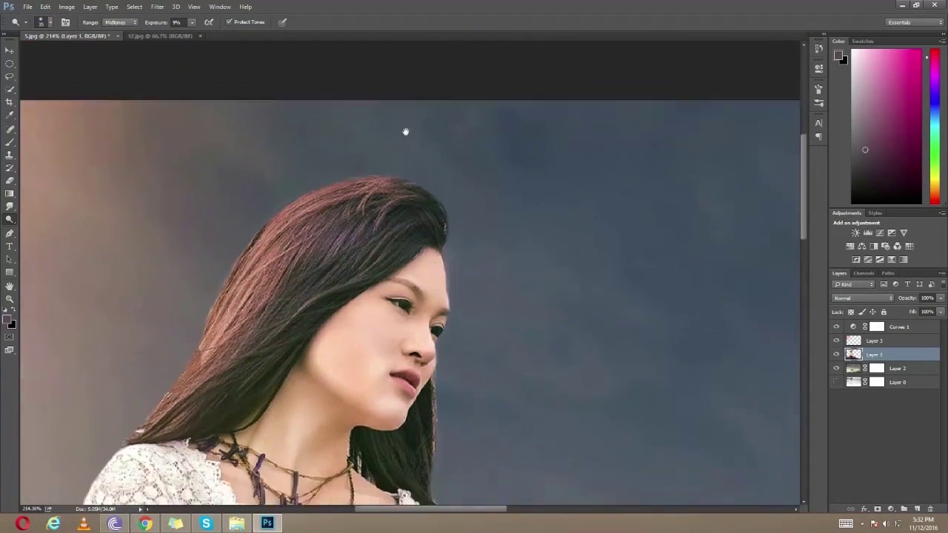
# Dodge the waistband and dark purple skirt midtones at 35% exposure.
pyautogui.scroll(-3, 408, 205)
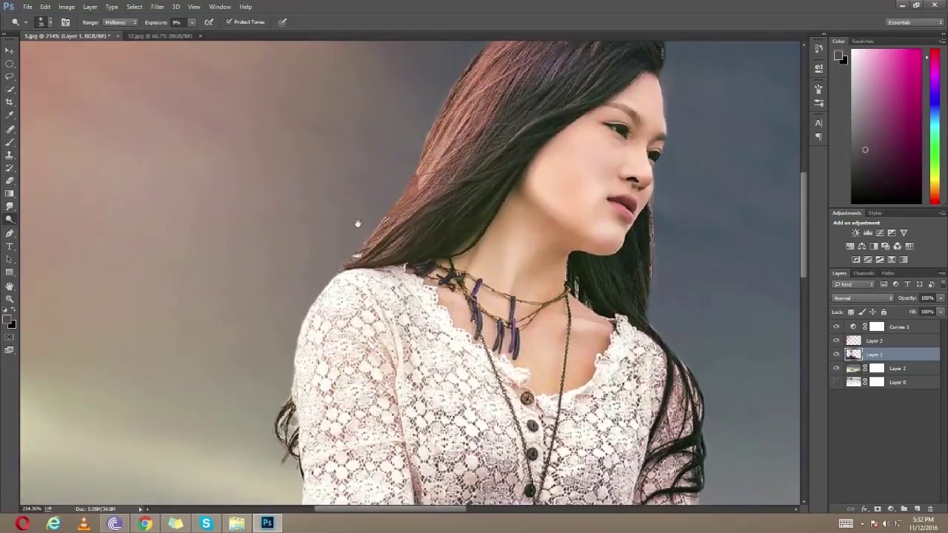
pyautogui.moveTo(335, 365); pyautogui.dragTo(418, 106)
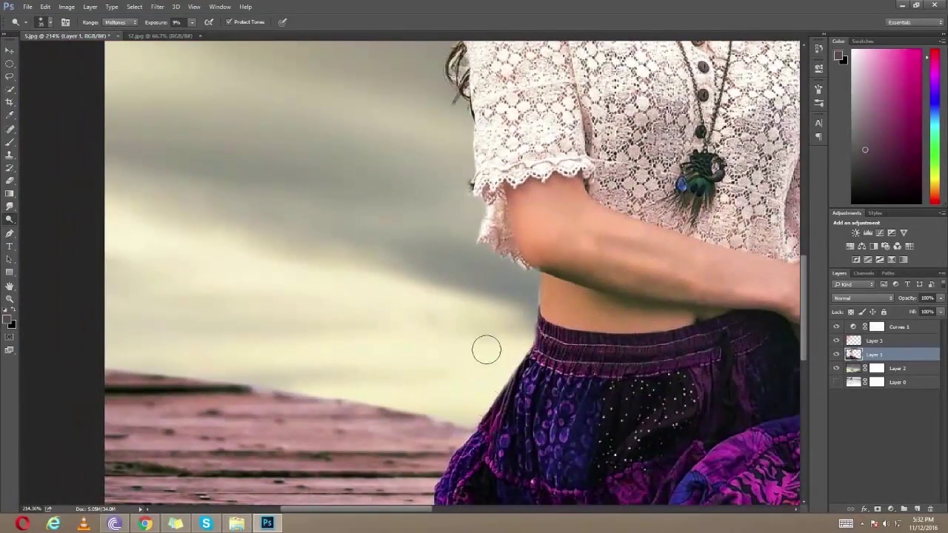
pyautogui.moveTo(411, 353); pyautogui.dragTo(415, 201)
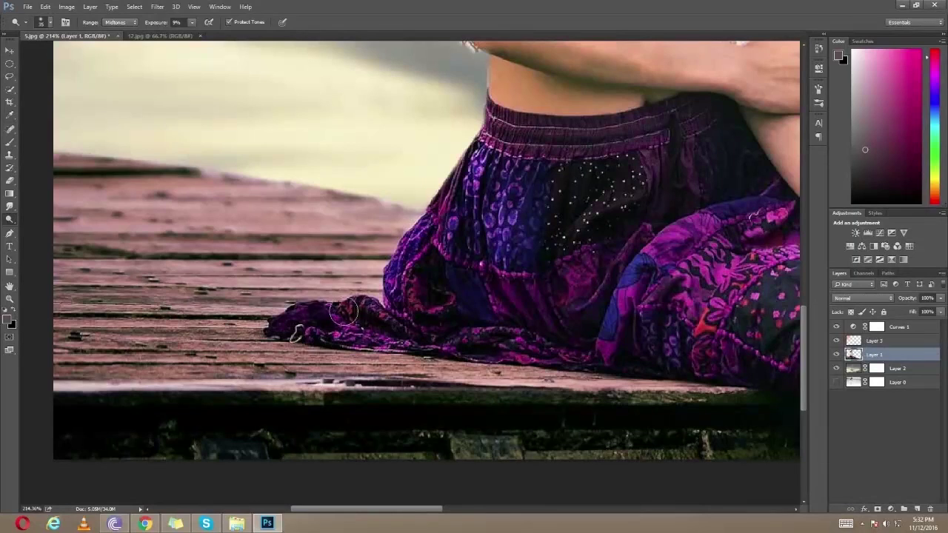
pyautogui.moveTo(500, 163); pyautogui.dragTo(263, 222)
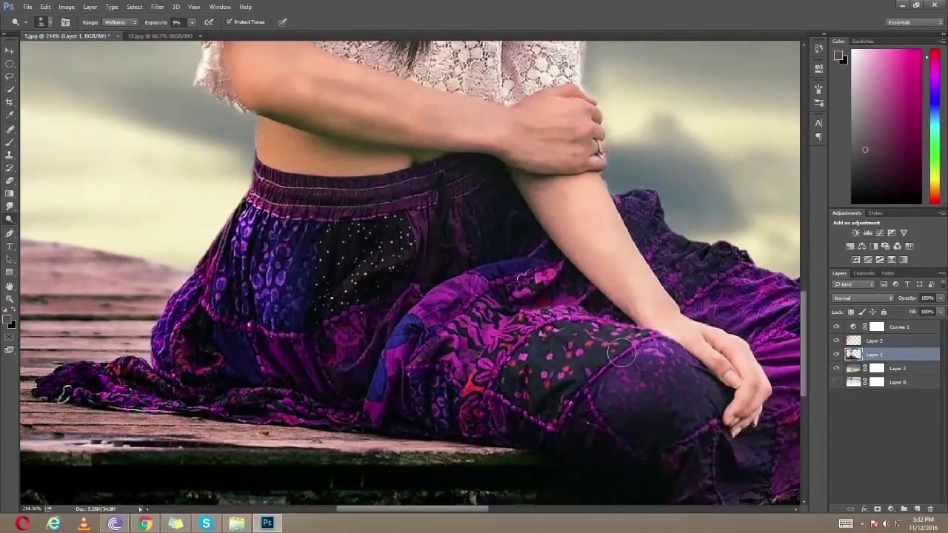
pyautogui.moveTo(576, 374)
pyautogui.mouseDown()
pyautogui.moveTo(556, 333)
pyautogui.moveTo(367, 323)
pyautogui.moveTo(283, 331)
pyautogui.moveTo(287, 263)
pyautogui.moveTo(245, 315)
pyautogui.mouseUp()
pyautogui.moveTo(338, 204)
pyautogui.mouseDown()
pyautogui.moveTo(260, 185)
pyautogui.moveTo(267, 237)
pyautogui.moveTo(185, 319)
pyautogui.moveTo(217, 374)
pyautogui.mouseUp()
pyautogui.moveTo(477, 406)
pyautogui.mouseDown()
pyautogui.moveTo(558, 359)
pyautogui.moveTo(570, 388)
pyautogui.moveTo(642, 371)
pyautogui.mouseUp()
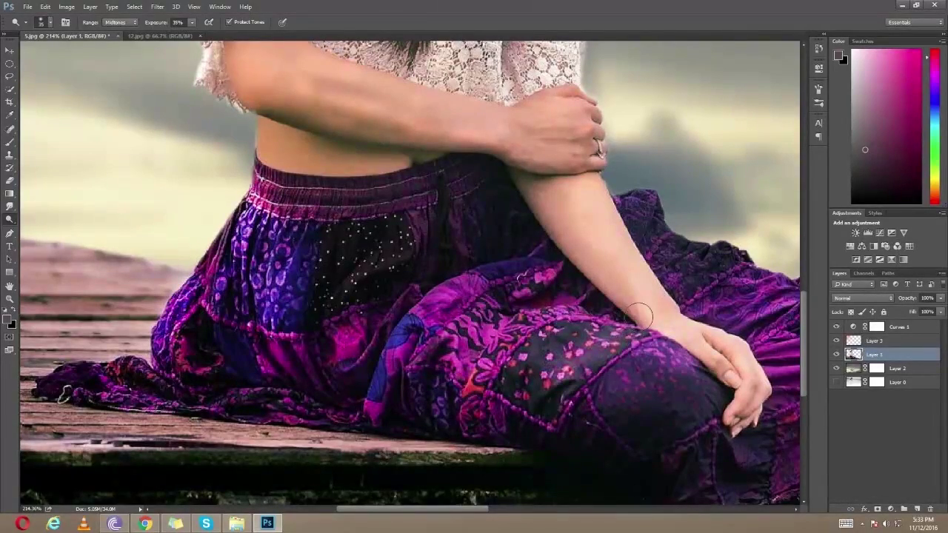
pyautogui.scroll(-5, 639, 316)
pyautogui.scroll(-5, 529, 233)
pyautogui.scroll(-1, 469, 190)
pyautogui.scroll(2, 470, 260)
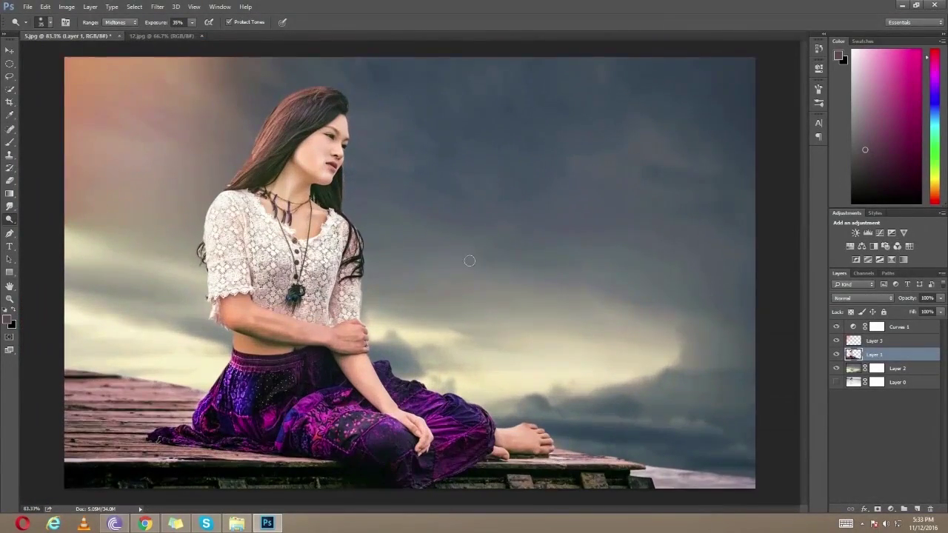
pyautogui.scroll(2, 419, 302)
pyautogui.scroll(2, 415, 321)
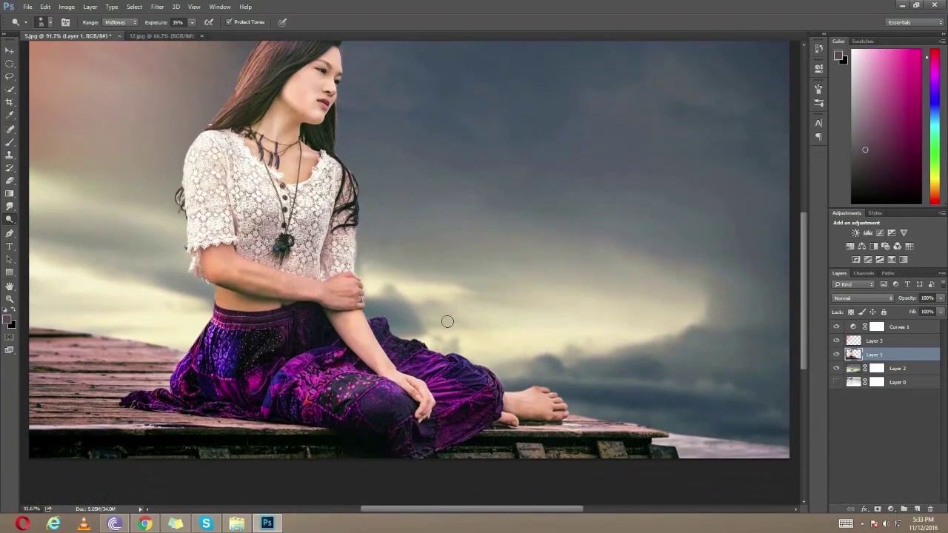
pyautogui.scroll(2, 446, 321)
pyautogui.scroll(2, 797, 434)
pyautogui.scroll(2, 792, 429)
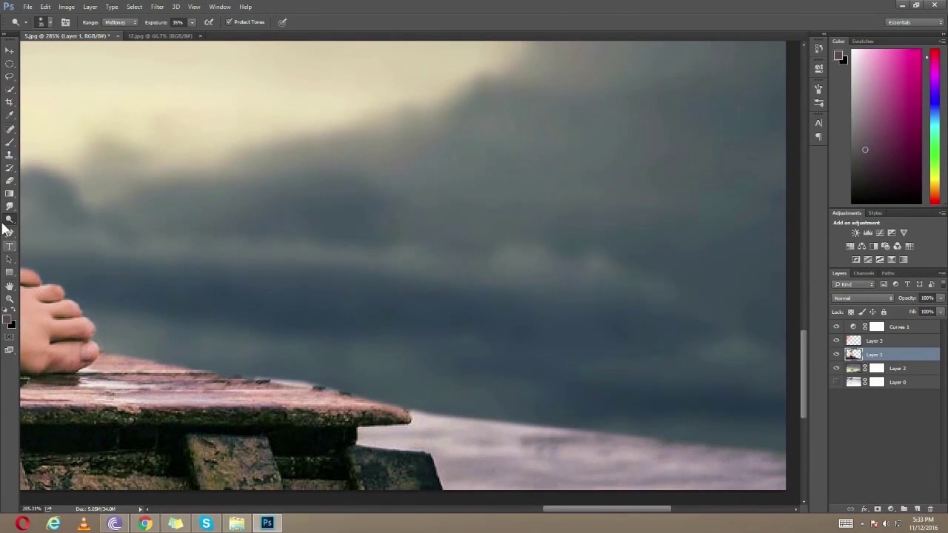
# Switch to the Eraser, enlarge it to about 60 px and pick a soft brush preset.
pyautogui.press('e')
pyautogui.press(']')
pyautogui.press(']')
pyautogui.press(']')
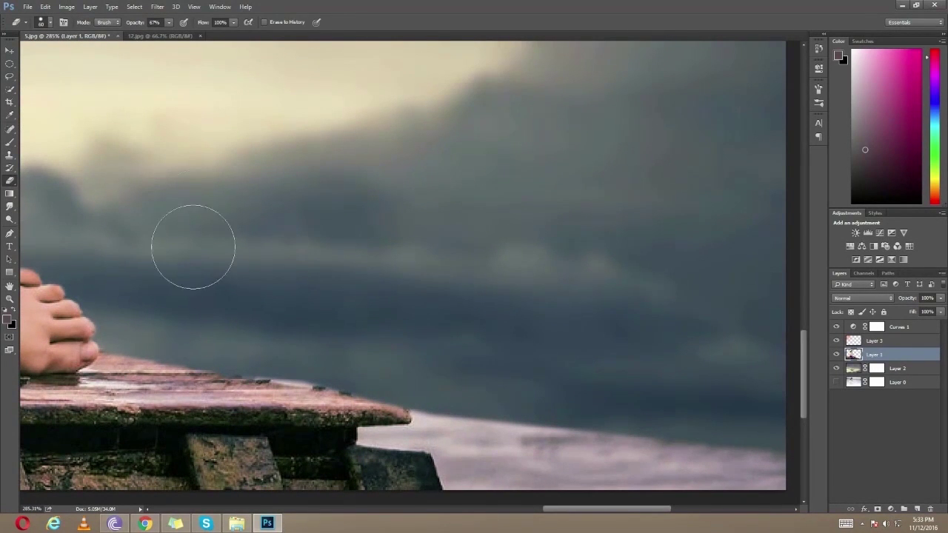
pyautogui.rightClick(197, 209)
pyautogui.press('Return')
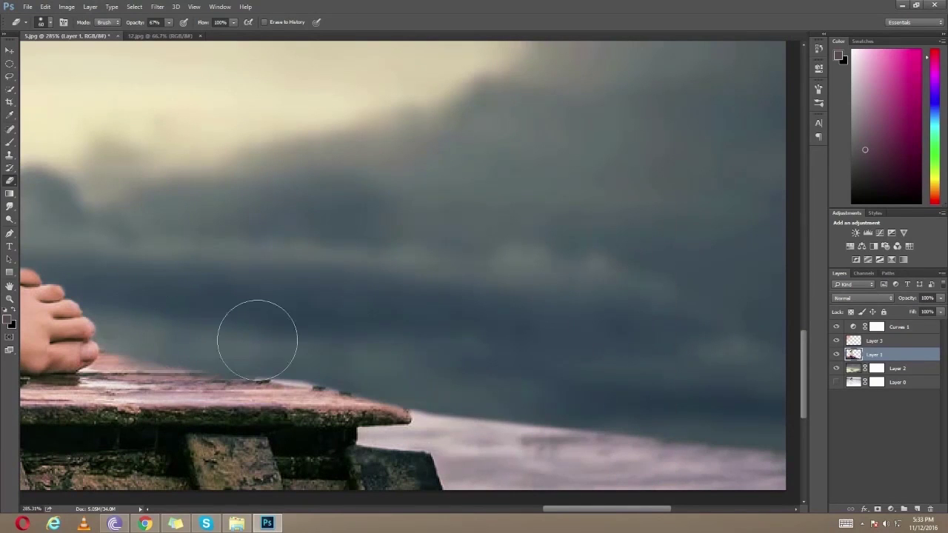
# Look through the Filter menu without applying one, then take the Brush and sample pink facial skin.
pyautogui.scroll(-6, 363, 349)
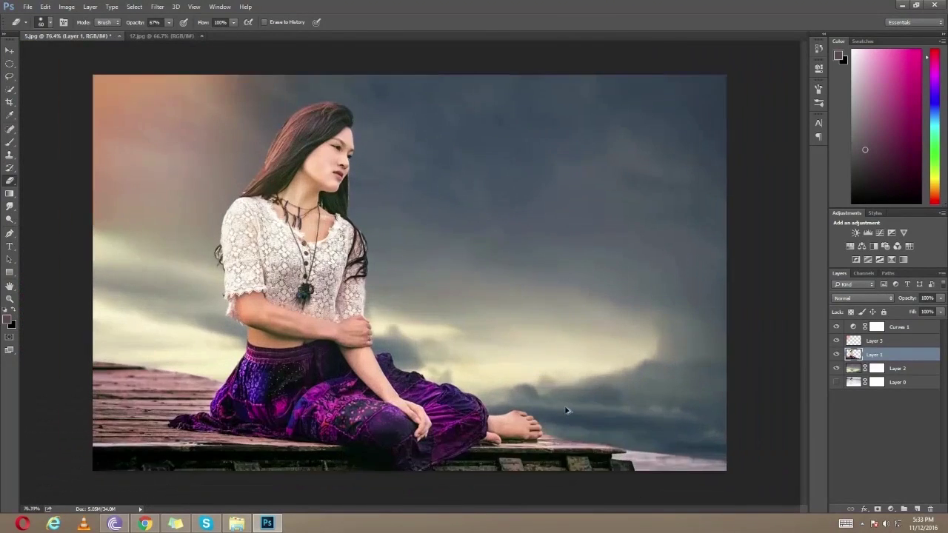
pyautogui.scroll(1, 566, 411)
pyautogui.click(157, 7)
pyautogui.moveTo(165, 126)
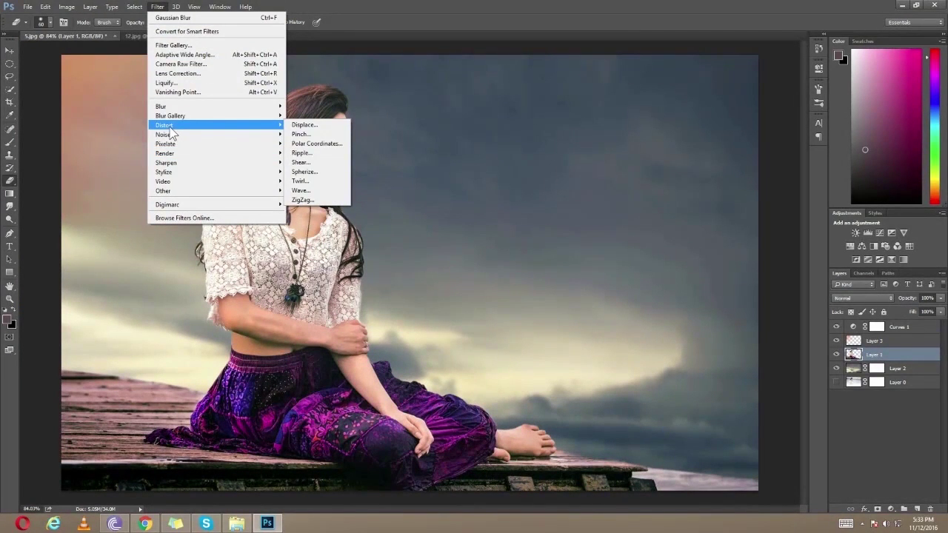
pyautogui.click(525, 256)
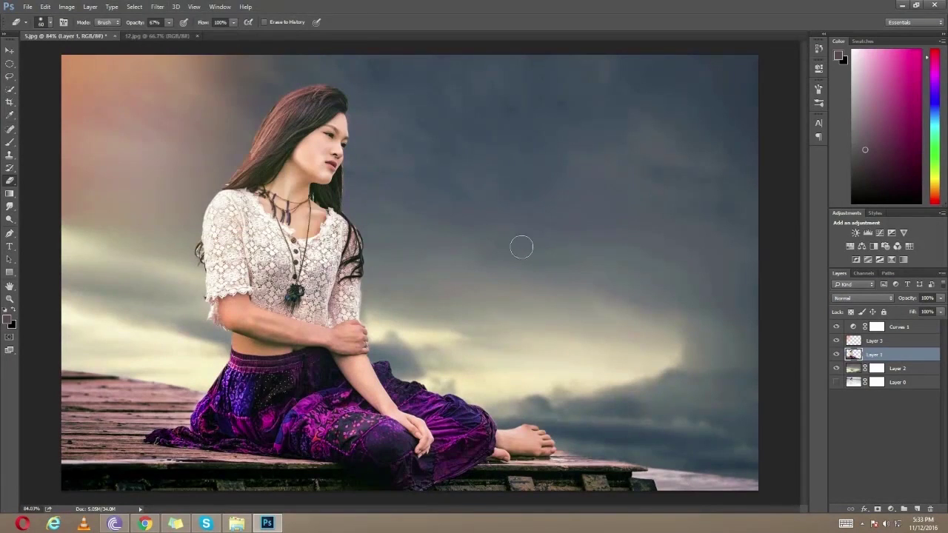
pyautogui.scroll(-1, 518, 245)
pyautogui.scroll(1, 514, 242)
pyautogui.scroll(-2, 514, 241)
pyautogui.scroll(-2, 511, 237)
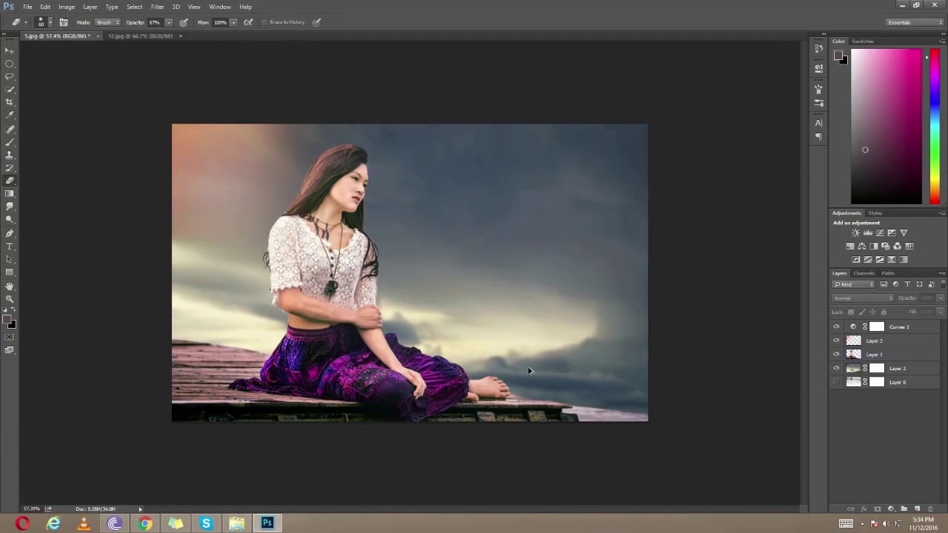
pyautogui.scroll(2, 332, 157)
pyautogui.scroll(2, 332, 158)
pyautogui.scroll(2, 333, 158)
pyautogui.scroll(1, 332, 158)
pyautogui.press('b')
pyautogui.keyDown('alt'); pyautogui.click(355, 185); pyautogui.keyUp('alt')
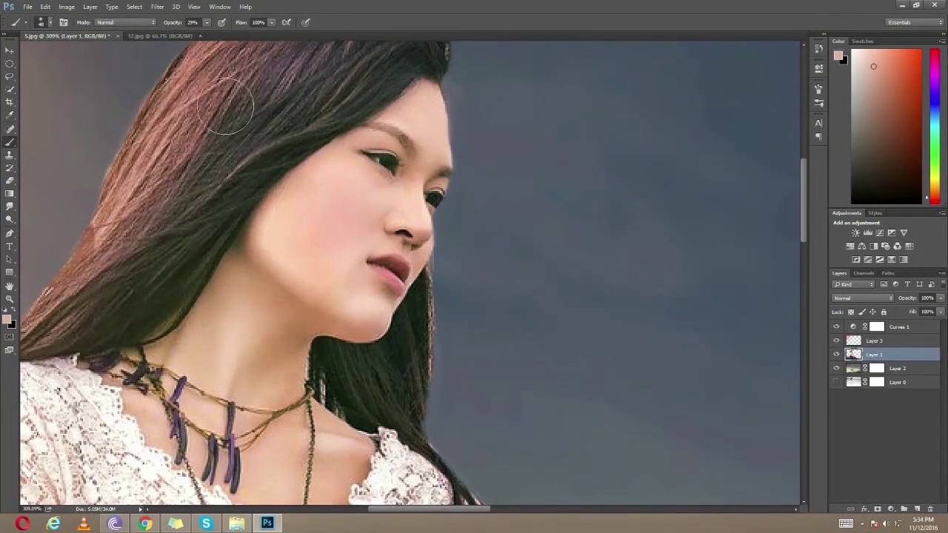
# Paint a soft pink blush across her cheek at 29% opacity and 42% flow.
pyautogui.keyDown('alt'); pyautogui.click(313, 237); pyautogui.keyUp('alt')
pyautogui.moveTo(307, 229); pyautogui.dragTo(347, 274)
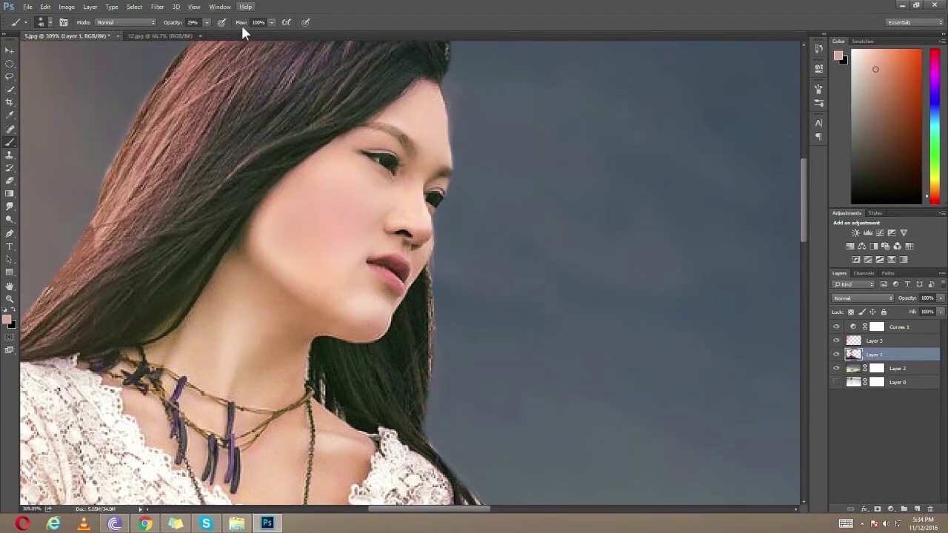
pyautogui.keyDown('alt'); pyautogui.click(289, 262); pyautogui.keyUp('alt')
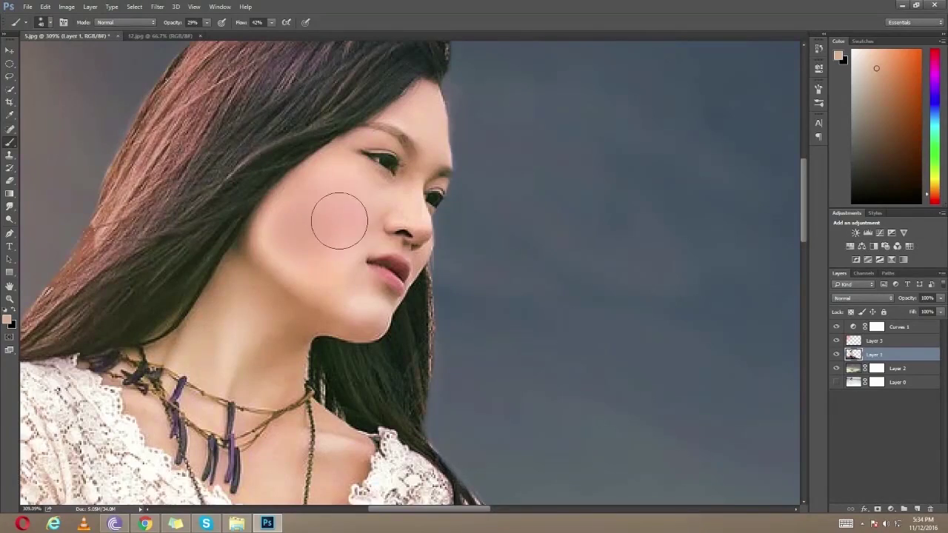
pyautogui.keyDown('alt'); pyautogui.scroll(-3, 415, 208); pyautogui.keyUp('alt')
pyautogui.keyDown('alt'); pyautogui.scroll(-5, 426, 199); pyautogui.keyUp('alt')
pyautogui.keyDown('alt'); pyautogui.scroll(3, 426, 199); pyautogui.keyUp('alt')
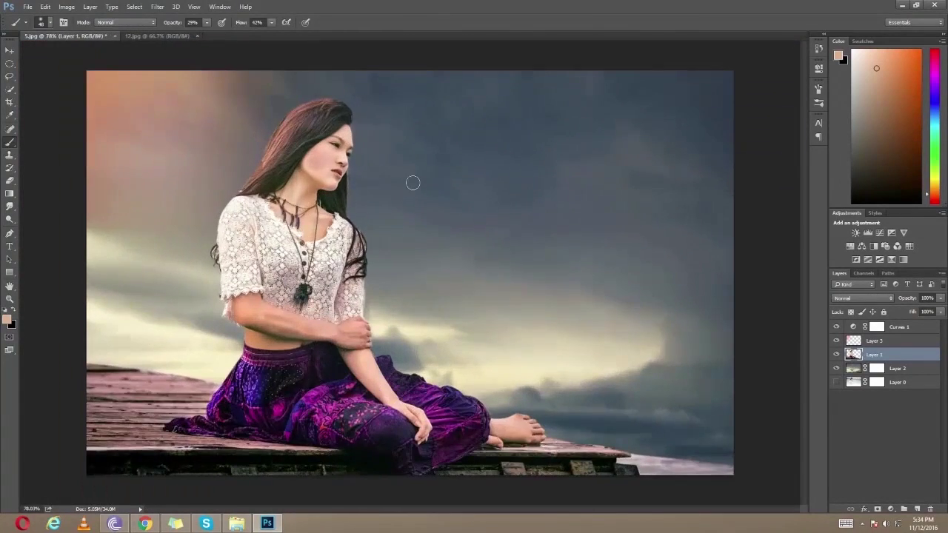
pyautogui.keyDown('alt'); pyautogui.scroll(-2, 412, 182); pyautogui.keyUp('alt')
pyautogui.keyDown('alt'); pyautogui.scroll(2, 452, 270); pyautogui.keyUp('alt')
pyautogui.click(28, 6)
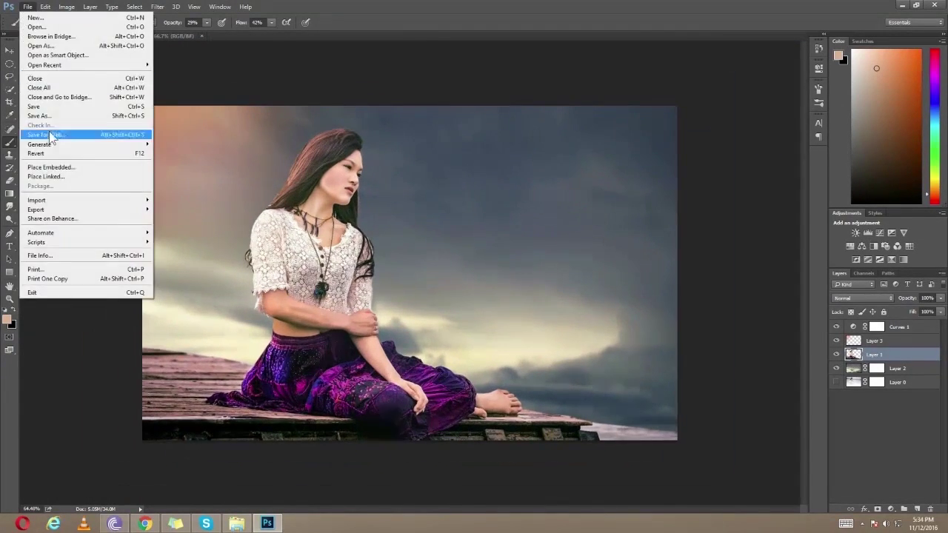
# Cancel the Save As dialog and select the sky layer, Layer 2.
pyautogui.click(52, 131)
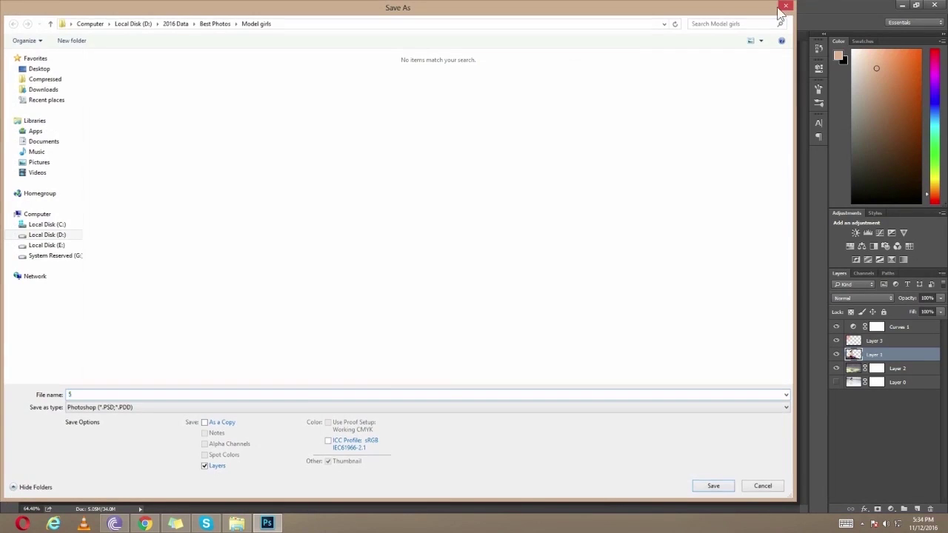
pyautogui.click(785, 5)
pyautogui.click(896, 368)
pyautogui.rightClick(896, 368)
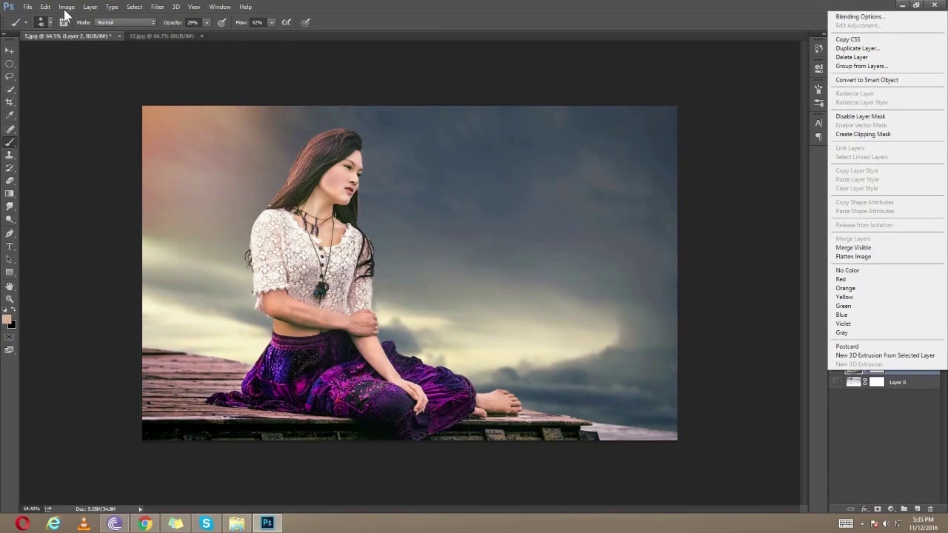
pyautogui.press('Escape')
# Flip the cloudy sky horizontally with Free Transform and stretch it wider behind the woman.
pyautogui.hotkey('ctrl', 't')
pyautogui.hotkey('ctrl', '0')
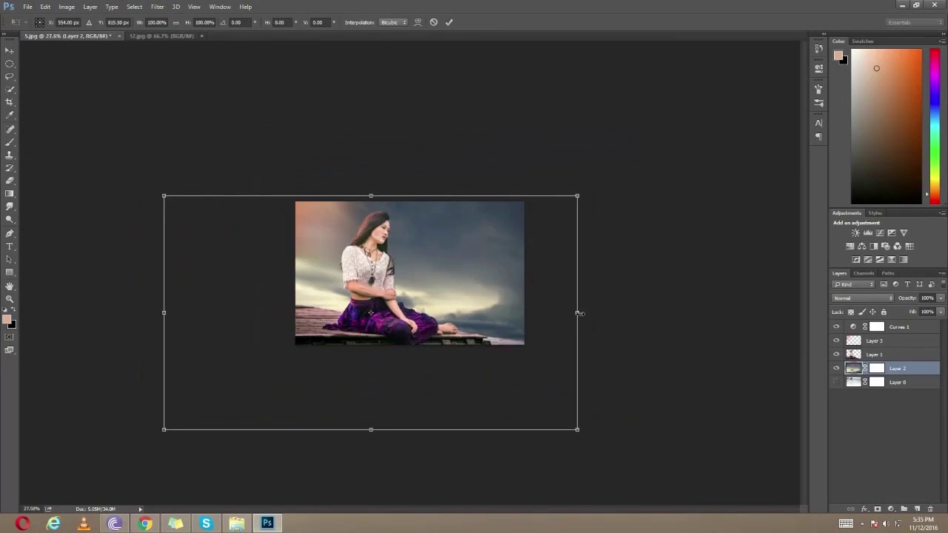
pyautogui.moveTo(579, 313); pyautogui.dragTo(211, 310)
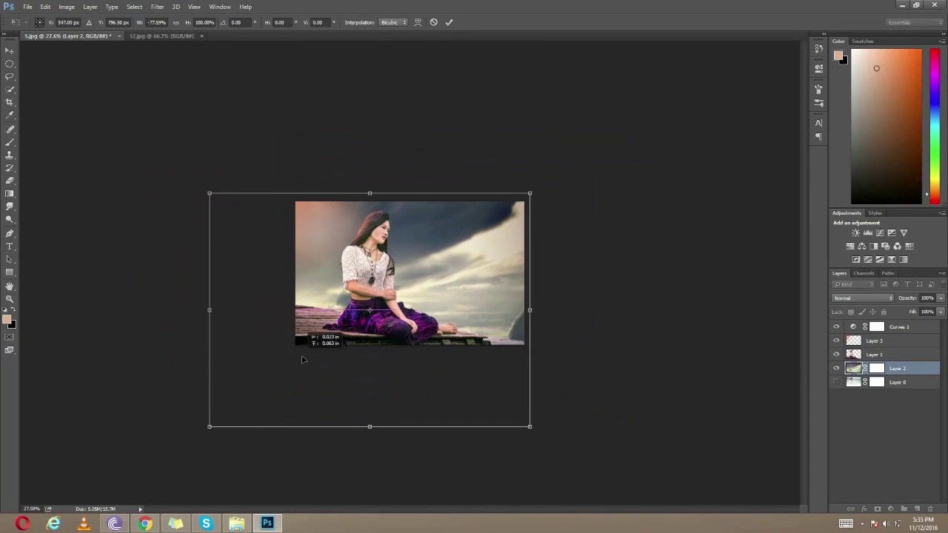
pyautogui.hotkey('ctrl', '+')
pyautogui.moveTo(634, 339); pyautogui.dragTo(695, 340)
pyautogui.moveTo(622, 437)
pyautogui.mouseDown()
pyautogui.moveTo(647, 420)
pyautogui.moveTo(634, 487)
pyautogui.mouseUp()
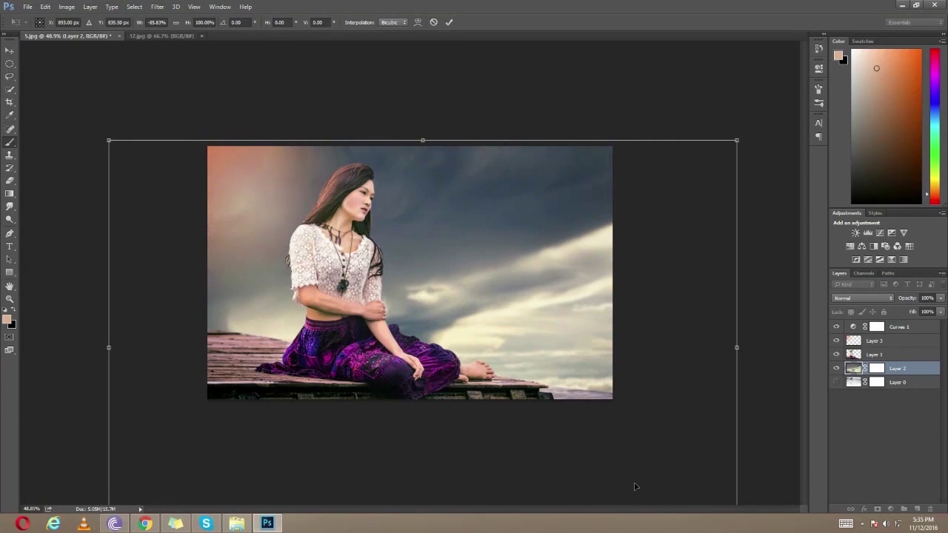
pyautogui.press('Return')
pyautogui.press('b')
pyautogui.scroll(5, 471, 302)
# Save the picture as a JPEG in the 2016 Data > PROJECTS tutorial folder.
pyautogui.click(27, 6)
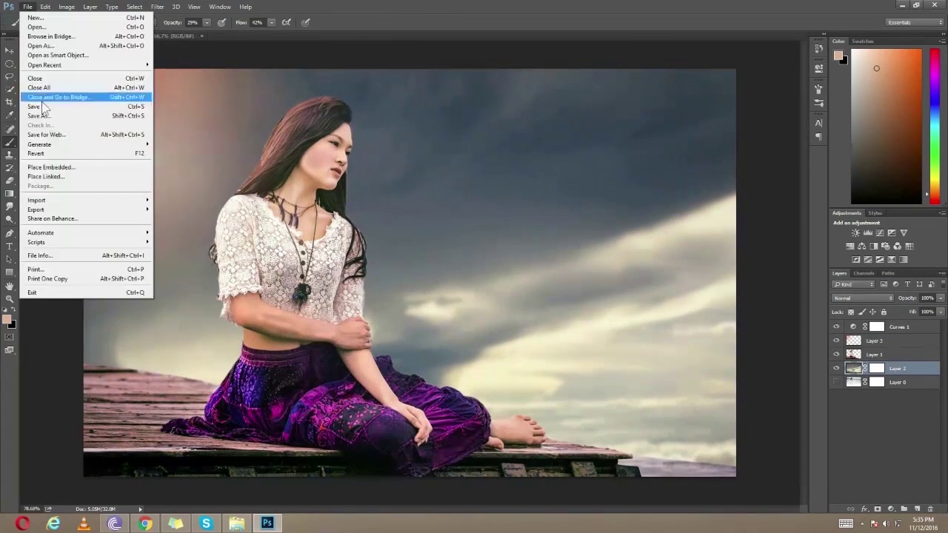
pyautogui.click(48, 121)
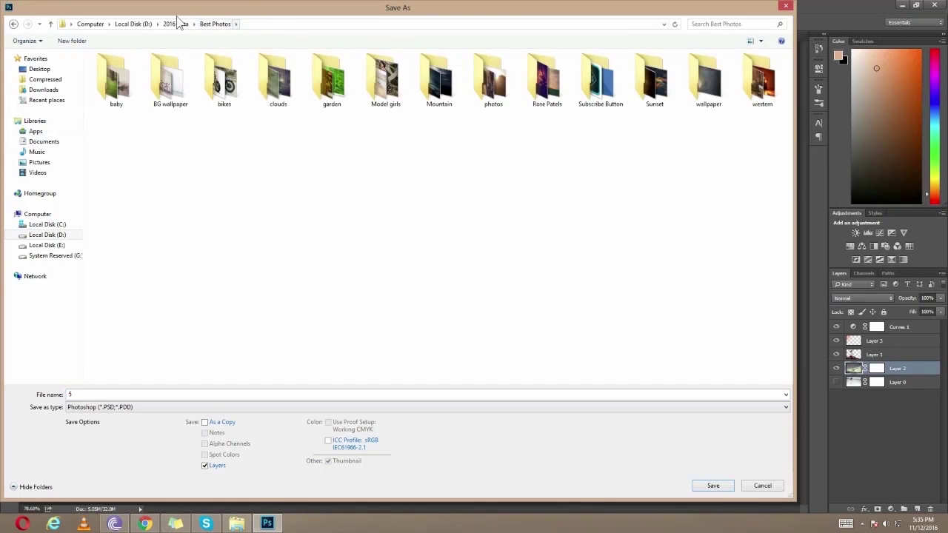
pyautogui.click(178, 24)
pyautogui.doubleClick(117, 215)
pyautogui.doubleClick(121, 101)
pyautogui.click(245, 407)
pyautogui.click(245, 314)
pyautogui.click(703, 482)
pyautogui.click(531, 142)
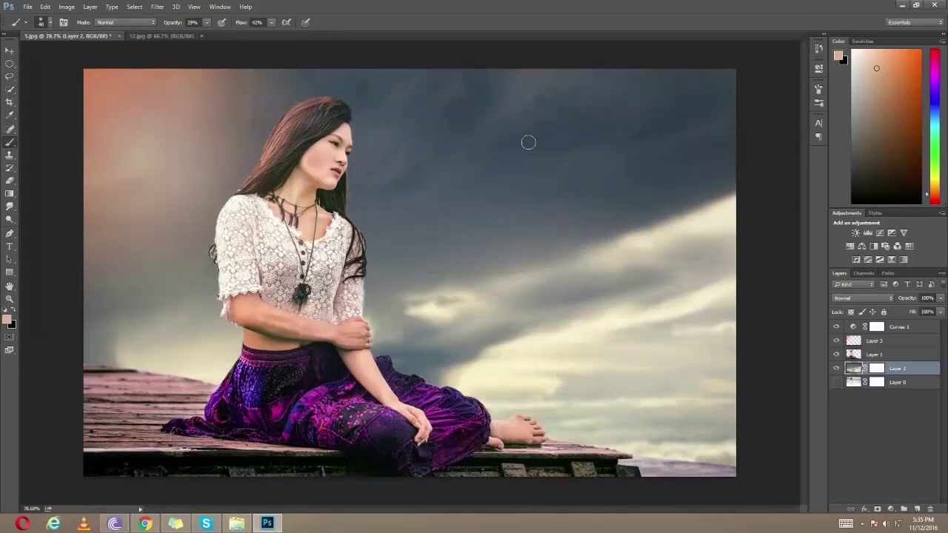
# Switch to Google Chrome and show the overflow bookmarks.
pyautogui.click(146, 524)
pyautogui.click(259, 437)
pyautogui.click(935, 36)
pyautogui.moveTo(765, 50)
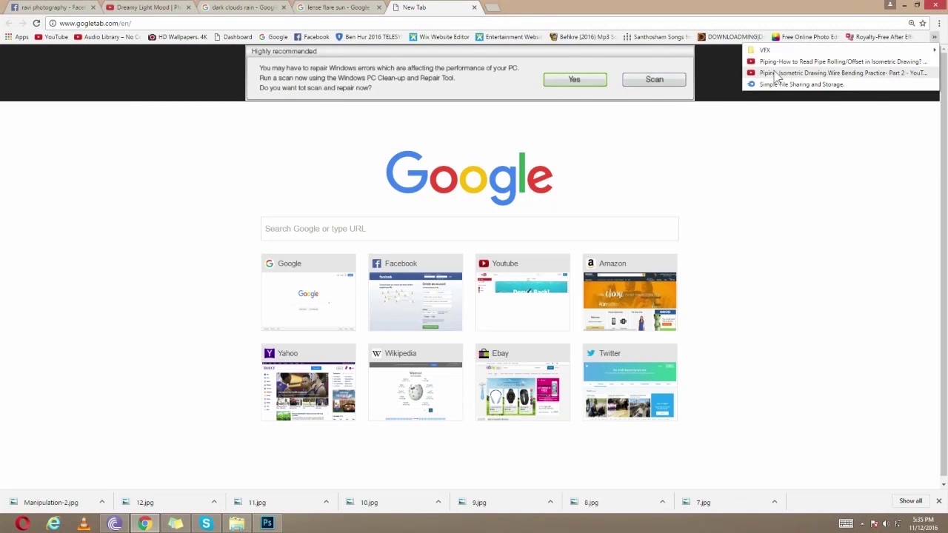
# Use BeFunky's Upload > Computer to open the saved pier JPEG from 2016 Data > PROJECTS.
pyautogui.click(593, 88)
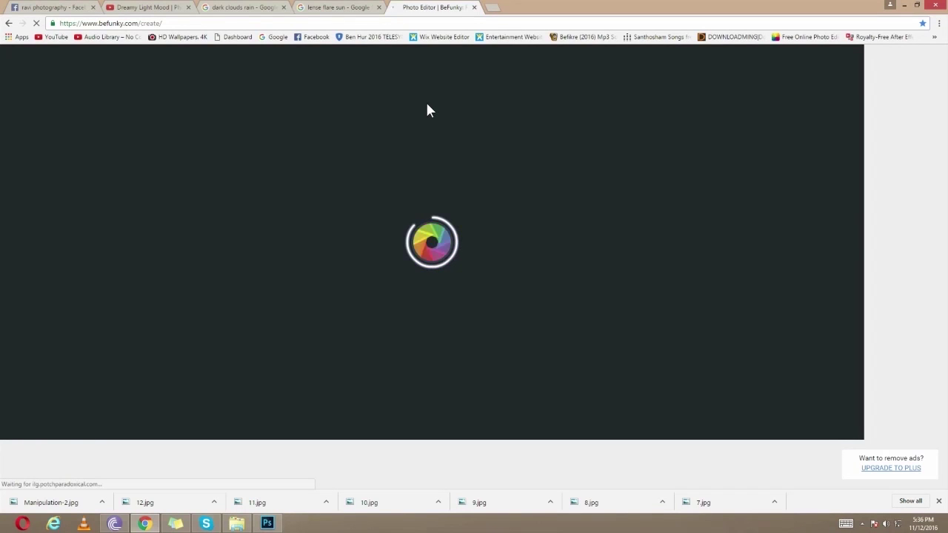
pyautogui.click(396, 57)
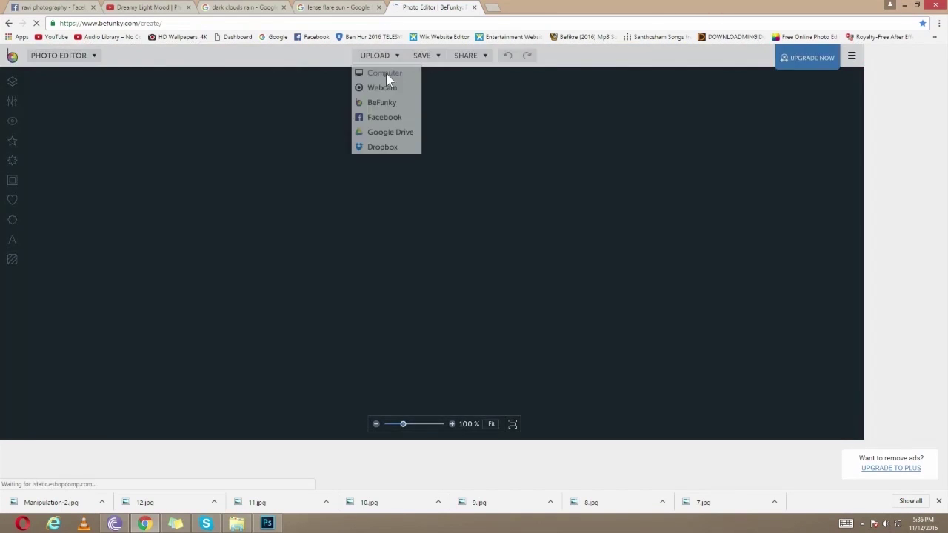
pyautogui.click(386, 71)
pyautogui.click(133, 24)
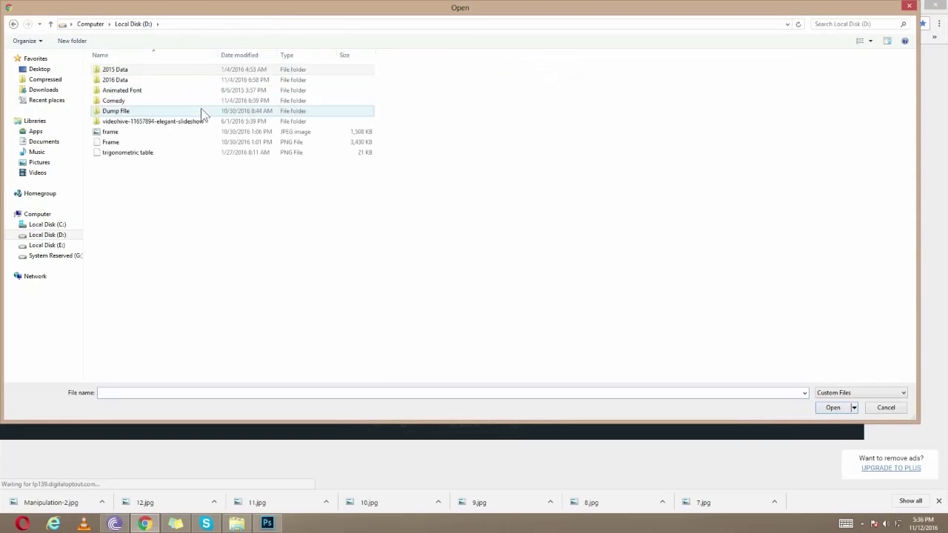
pyautogui.doubleClick(126, 79)
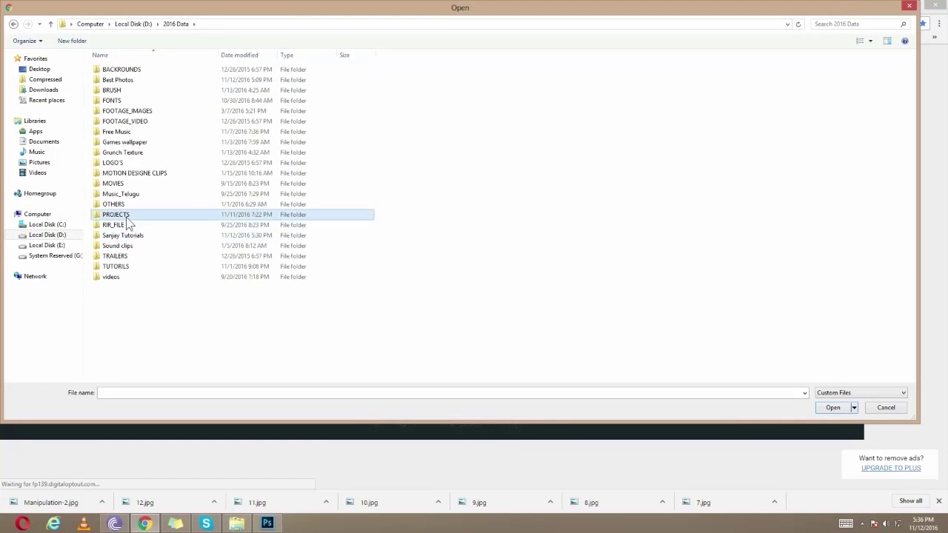
pyautogui.doubleClick(115, 214)
pyautogui.click(116, 79)
pyautogui.click(832, 407)
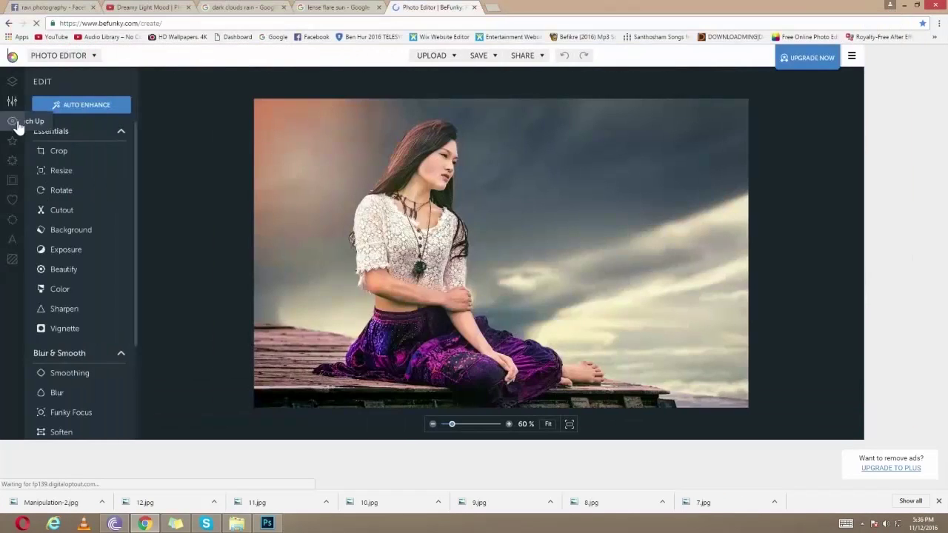
# Apply the Light Leaks 2 texture overlay with reduced intensity.
pyautogui.click(12, 141)
pyautogui.click(12, 260)
pyautogui.scroll(-2, 67, 263)
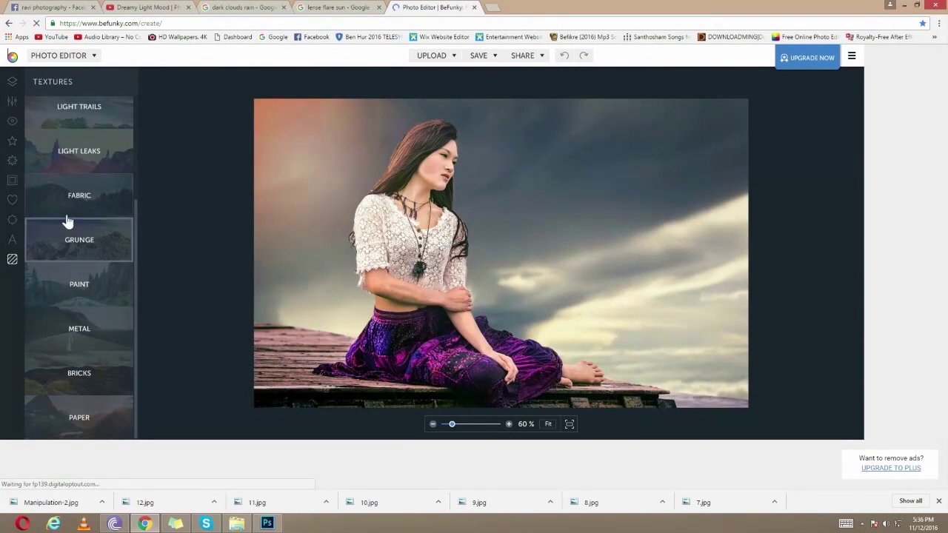
pyautogui.click(84, 140)
pyautogui.click(106, 222)
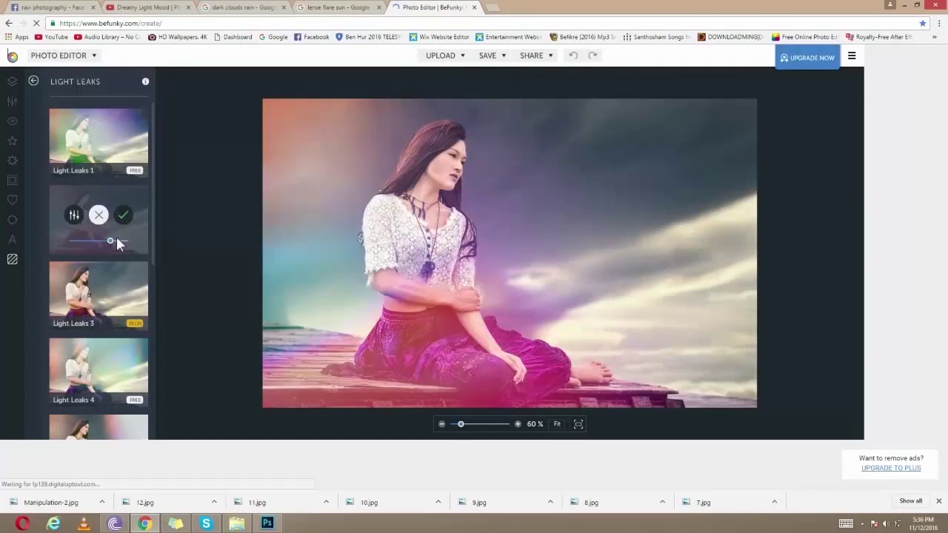
pyautogui.moveTo(106, 241); pyautogui.dragTo(95, 240)
# Compare Light Leaks 3 and other leaks, then confirm Light Leaks 2 at lower strength.
pyautogui.click(95, 294)
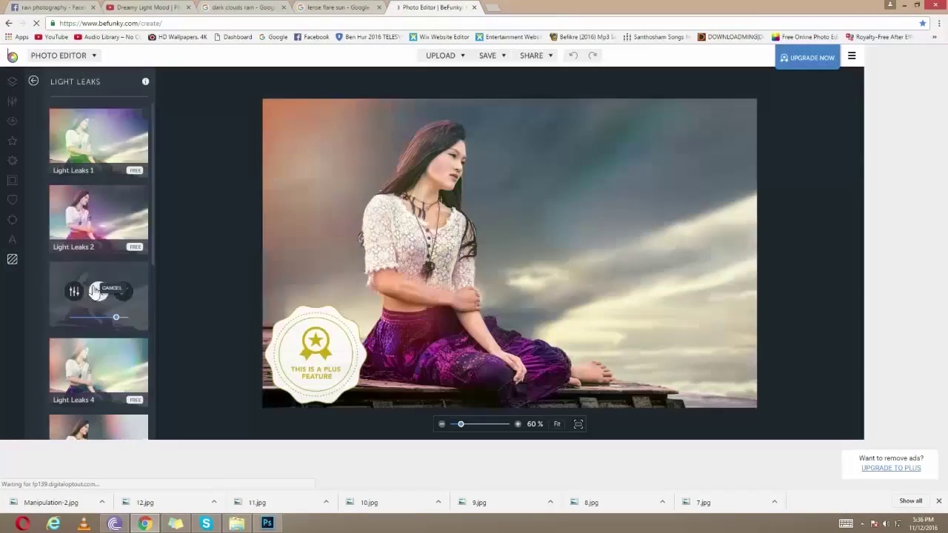
pyautogui.scroll(-3, 89, 289)
pyautogui.click(95, 356)
pyautogui.scroll(-2, 119, 348)
pyautogui.scroll(2, 130, 319)
pyautogui.scroll(3, 118, 237)
pyautogui.click(108, 178)
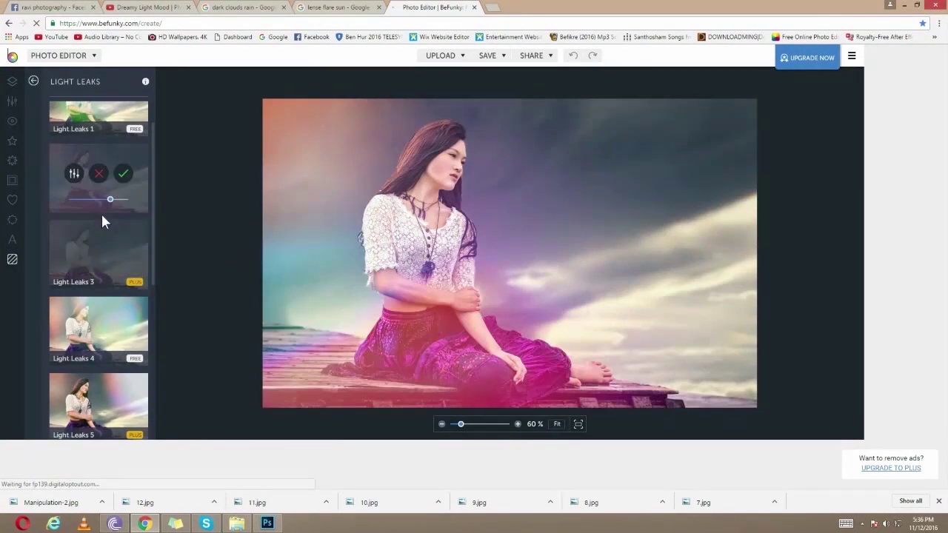
pyautogui.moveTo(111, 200)
pyautogui.mouseDown()
pyautogui.moveTo(87, 200)
pyautogui.moveTo(127, 200)
pyautogui.moveTo(96, 199)
pyautogui.mouseUp()
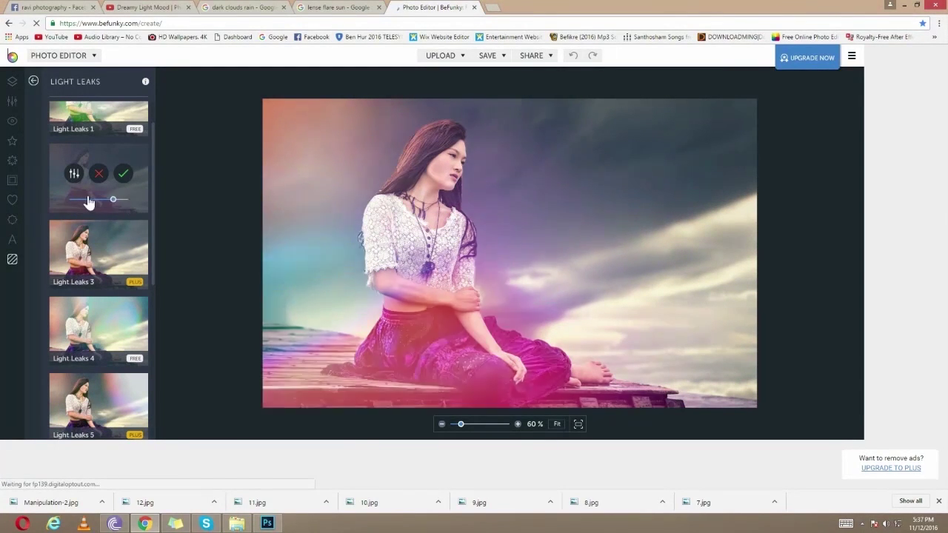
pyautogui.click(123, 173)
# Apply the featured Chromatic 2 effect with its strength turned down.
pyautogui.click(11, 121)
pyautogui.click(12, 140)
pyautogui.click(75, 144)
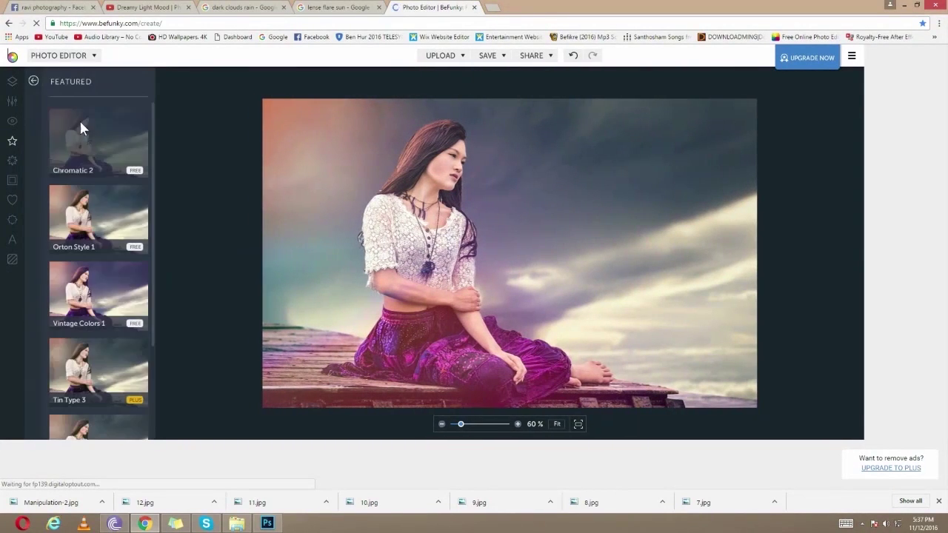
pyautogui.click(110, 136)
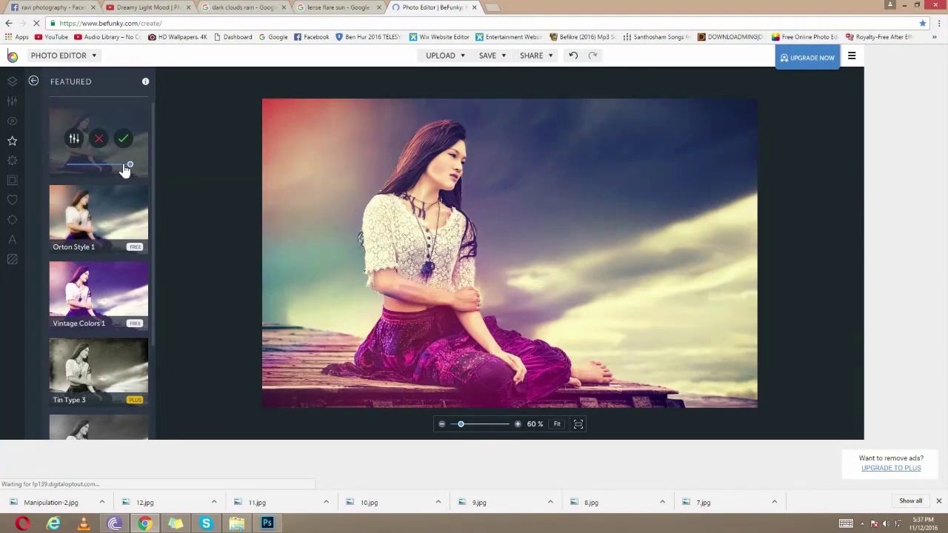
pyautogui.moveTo(129, 164); pyautogui.dragTo(82, 164)
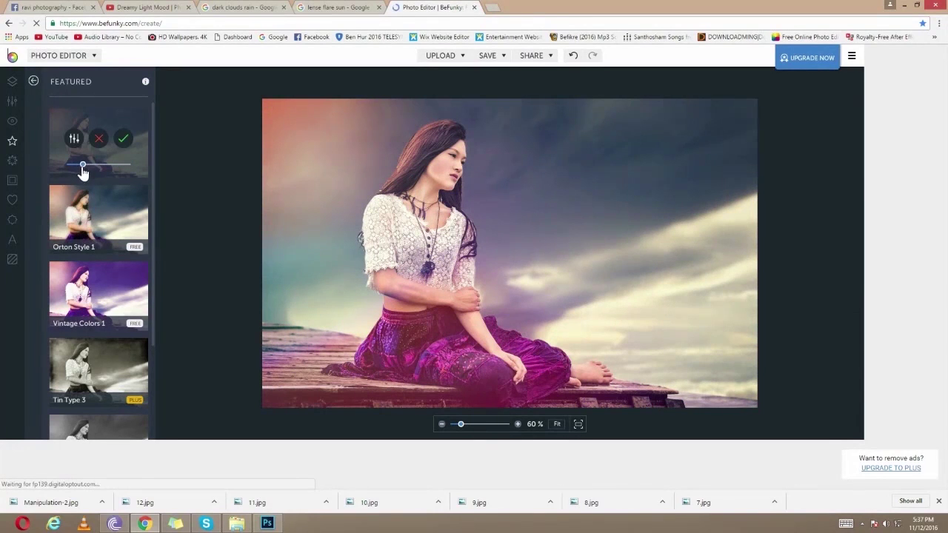
pyautogui.click(124, 140)
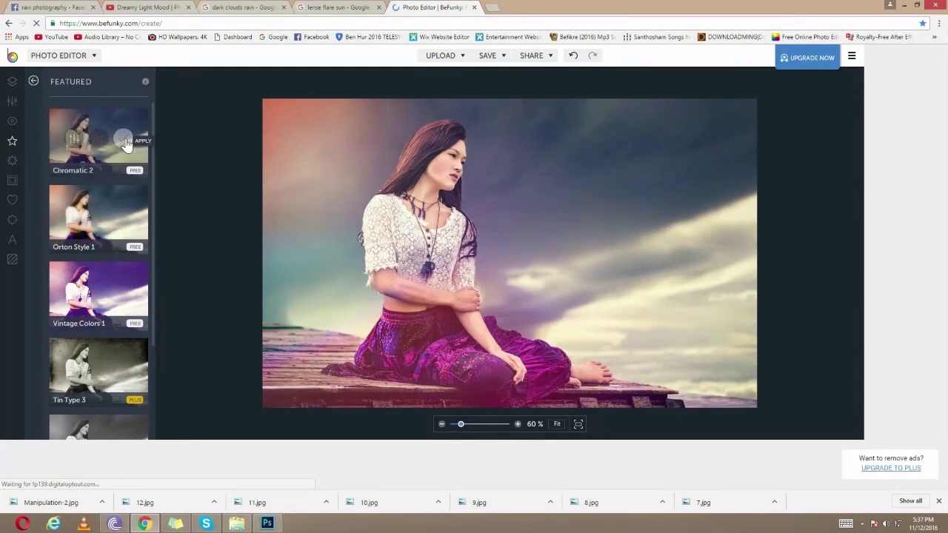
# Try and discard the Black & White 1 effect, then open the screen recorder's tray options.
pyautogui.scroll(-2, 100, 274)
pyautogui.click(66, 326)
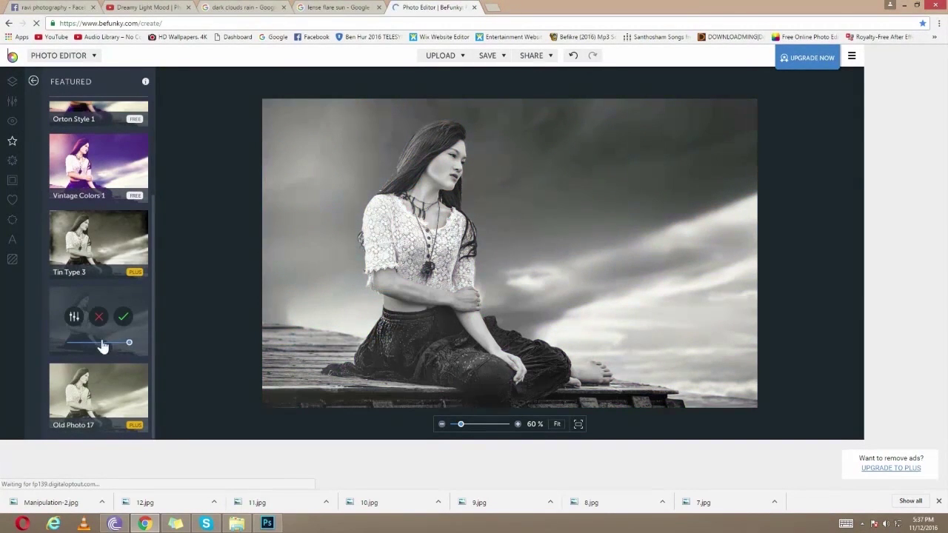
pyautogui.moveTo(130, 342); pyautogui.dragTo(73, 343)
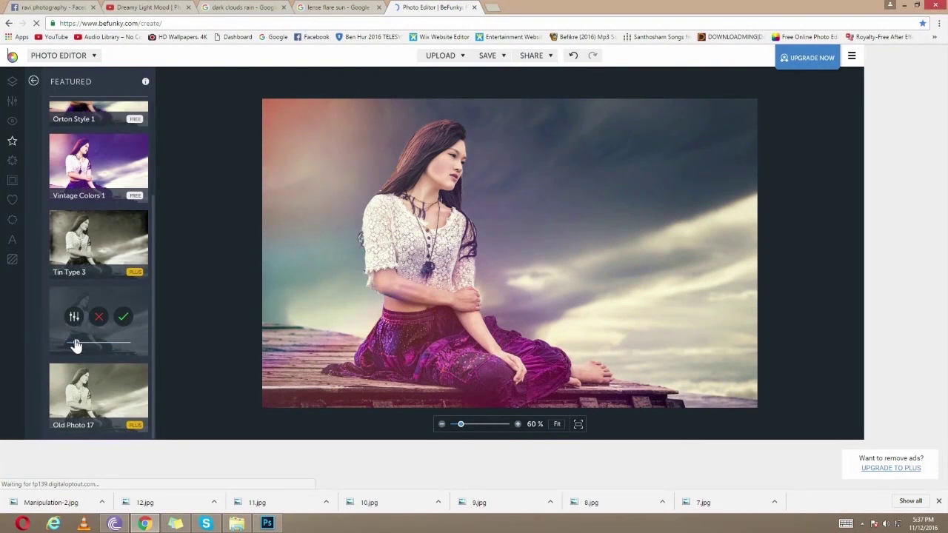
pyautogui.moveTo(73, 344); pyautogui.dragTo(78, 346)
pyautogui.click(123, 316)
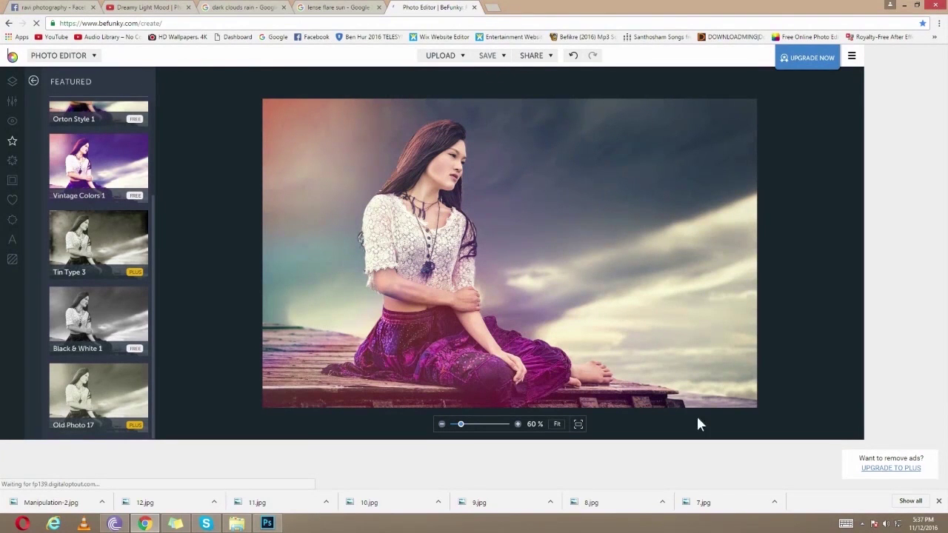
pyautogui.click(862, 523)
pyautogui.rightClick(873, 477)
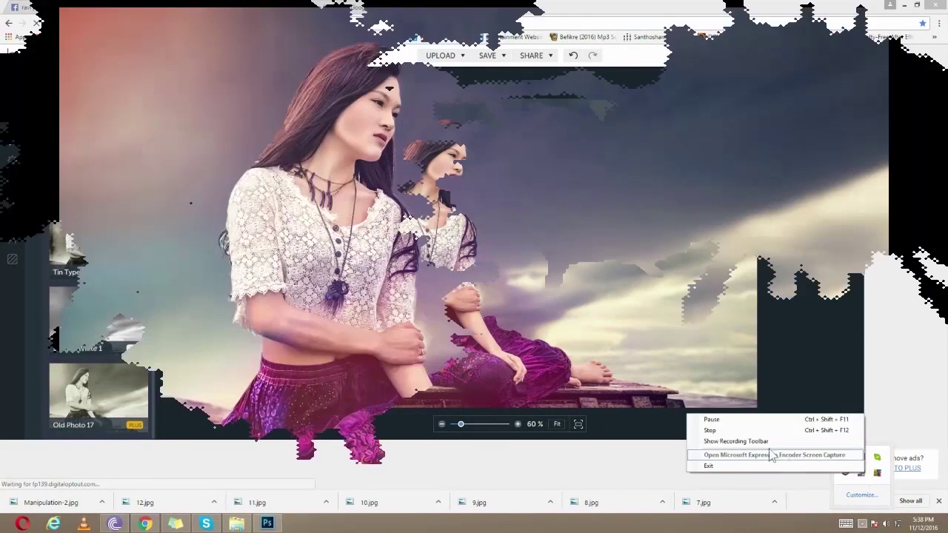